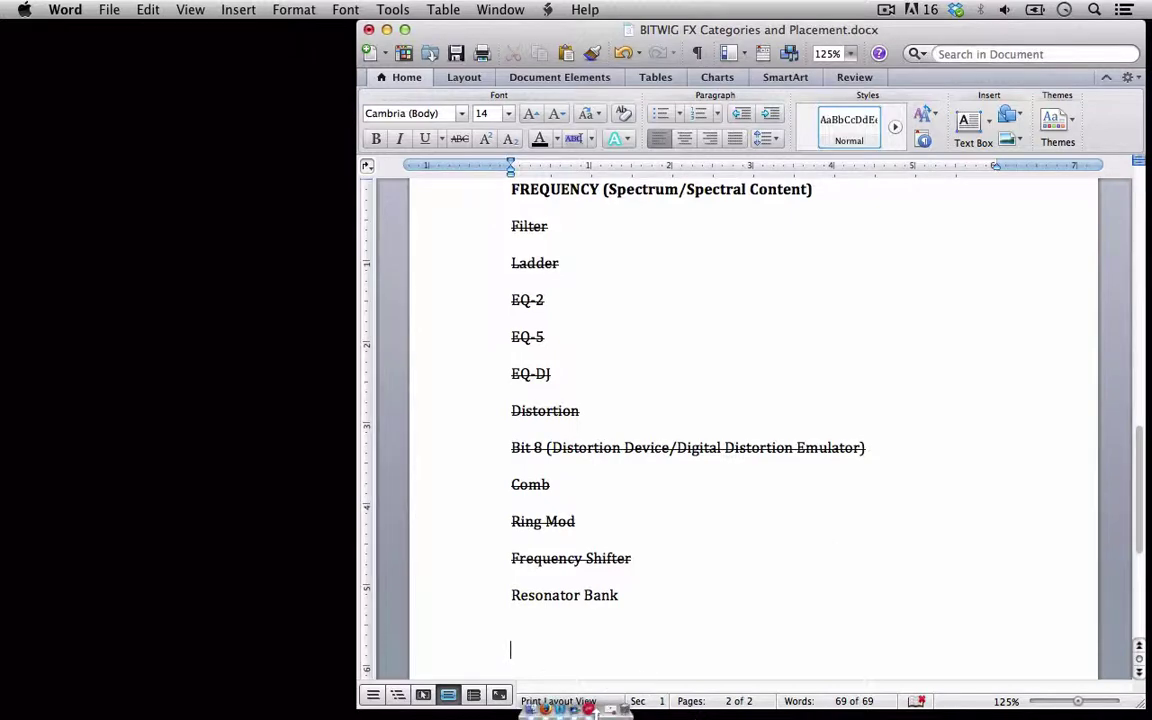
- Switch to Bitwig Studio and view the Sine Tone Sustain clip's waveform on the RAW track before returning to the device chain
{"action": "left_click", "coordinate": [592, 711]}
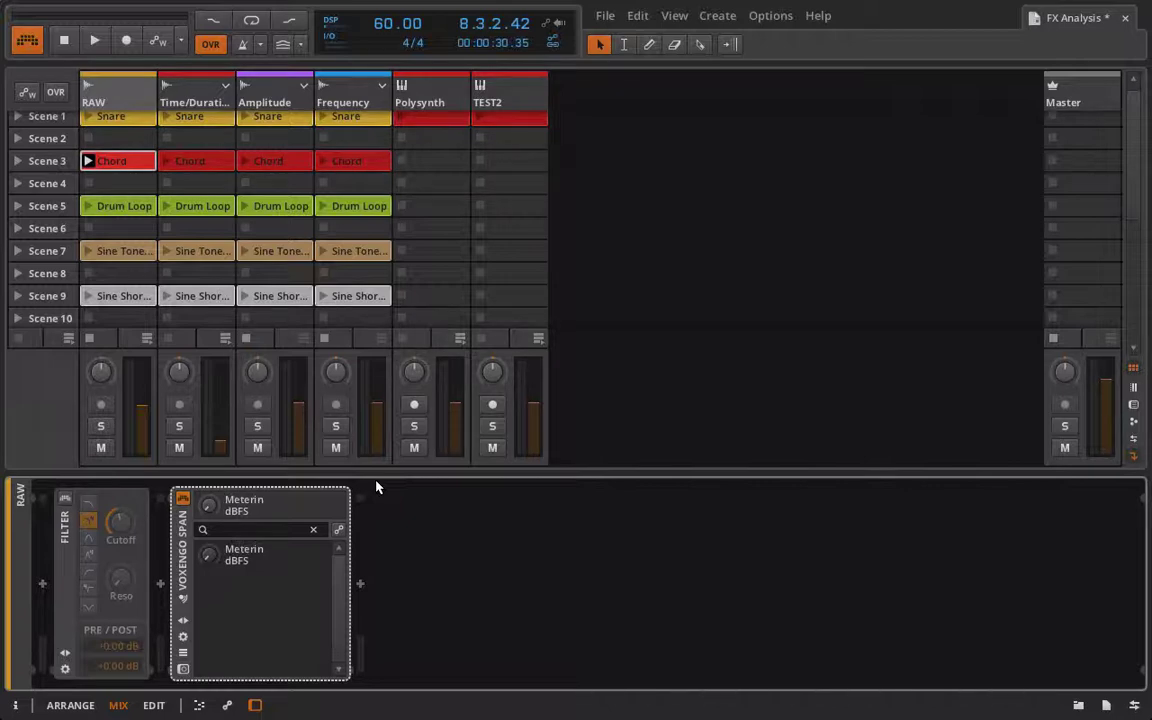
{"action": "double_click", "coordinate": [120, 256]}
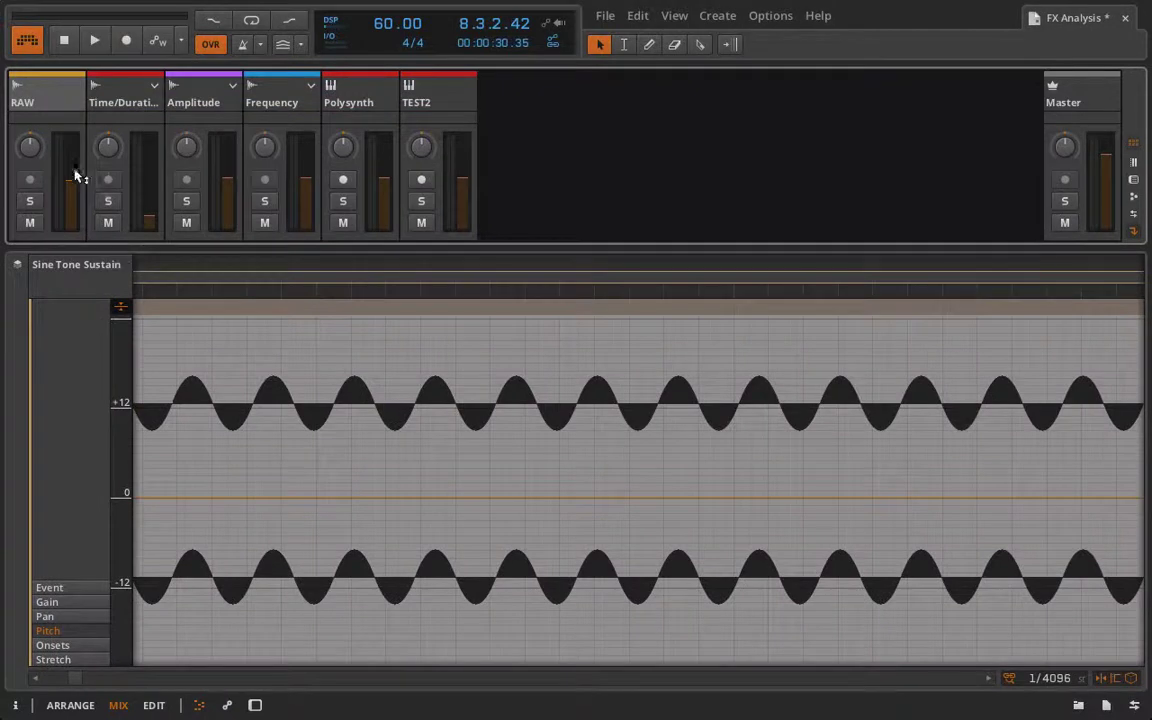
{"action": "left_click", "coordinate": [66, 95]}
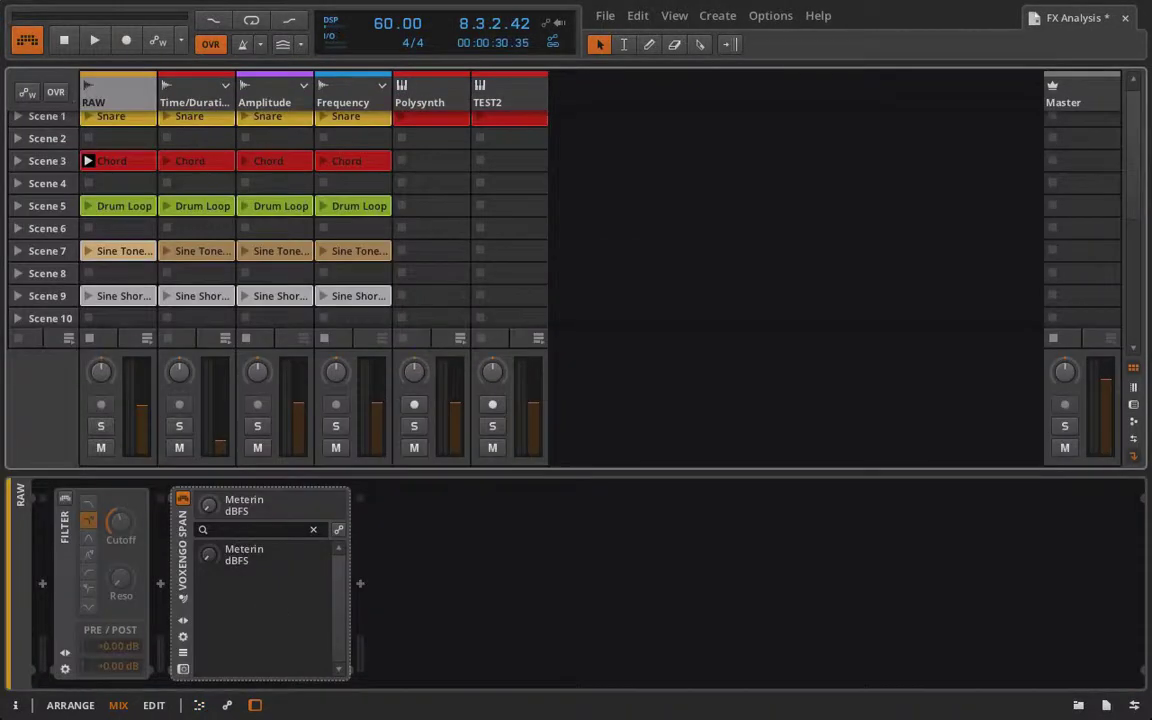
- Play the RAW track's Scene 7 sine tone through the enabled Filter device and show the Voxengo SPAN analyzer
{"action": "left_click", "coordinate": [65, 499]}
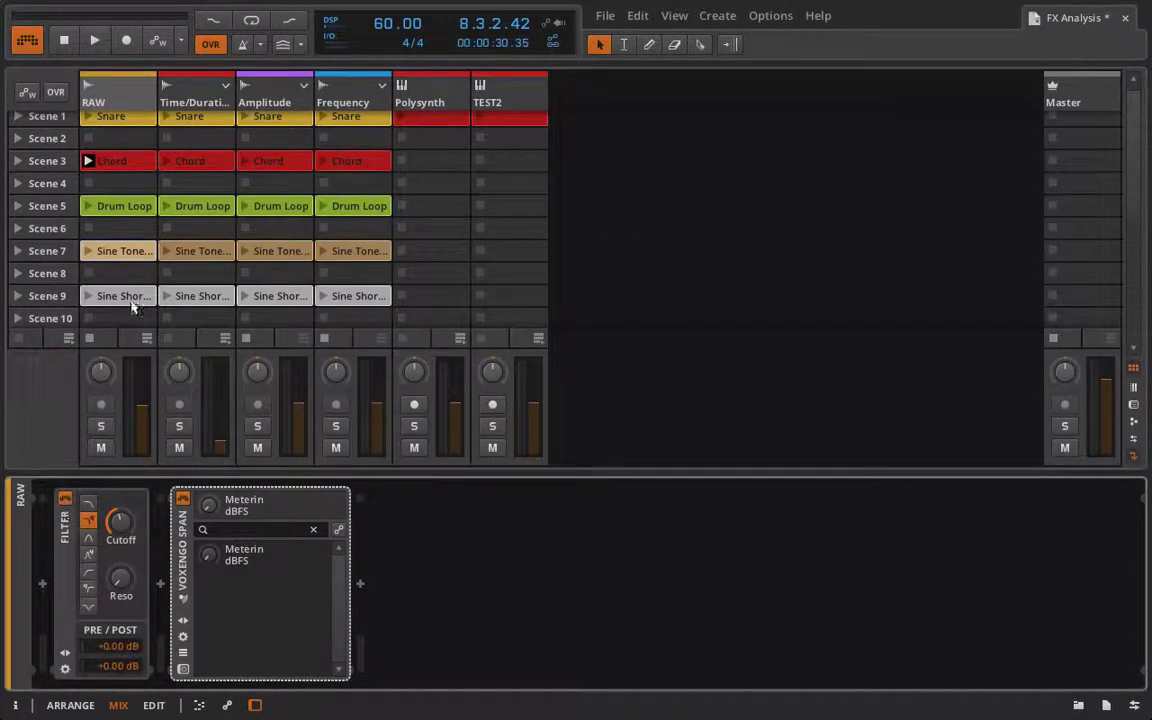
{"action": "left_click", "coordinate": [87, 253]}
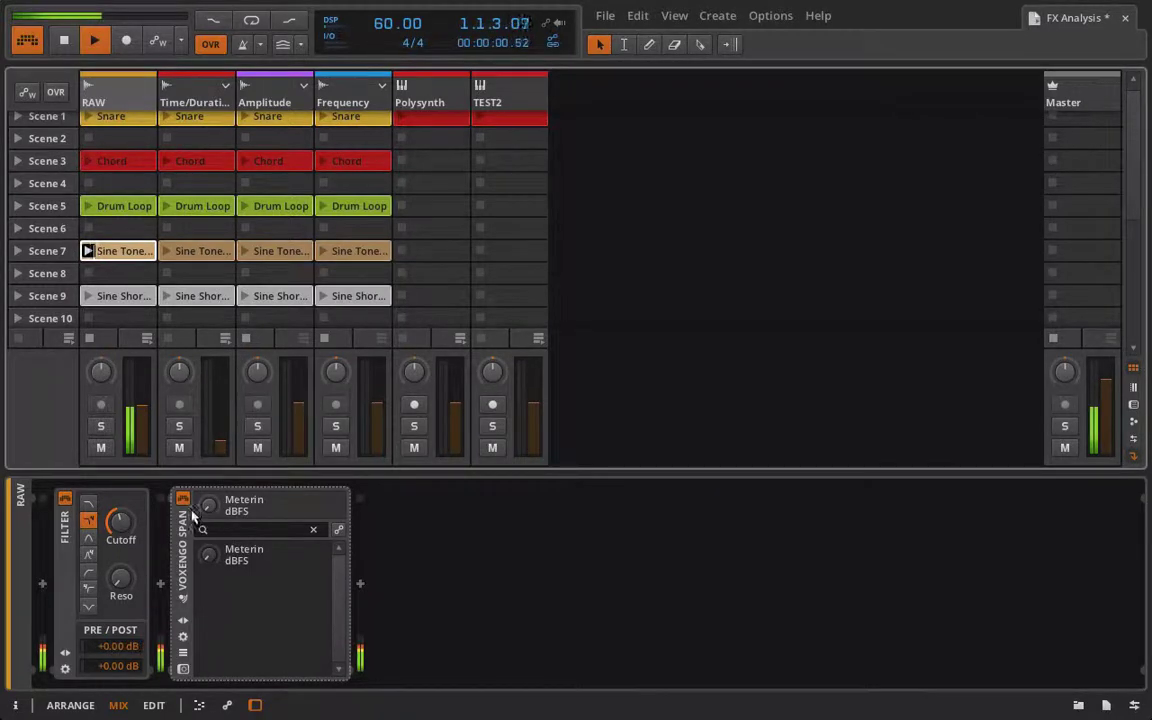
{"action": "left_click", "coordinate": [183, 668]}
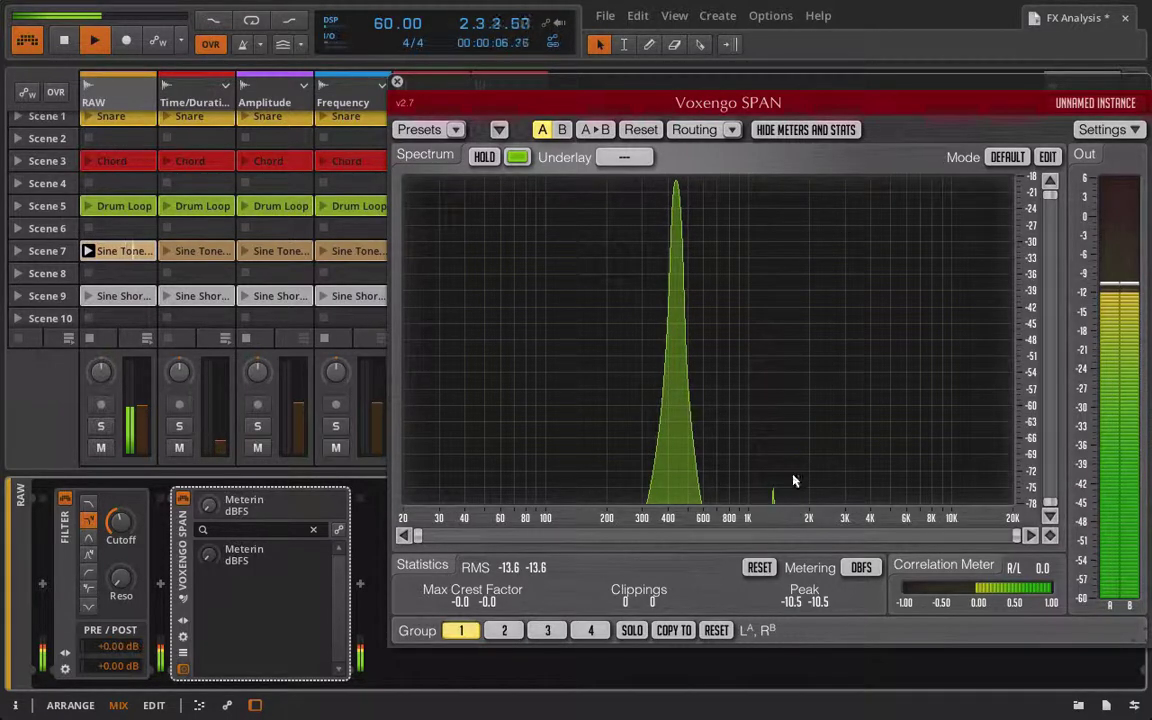
- Insert a Resonator Bank between Filter and Voxengo SPAN on the RAW track and move the analyzer window clear of it
{"action": "left_click", "coordinate": [160, 583]}
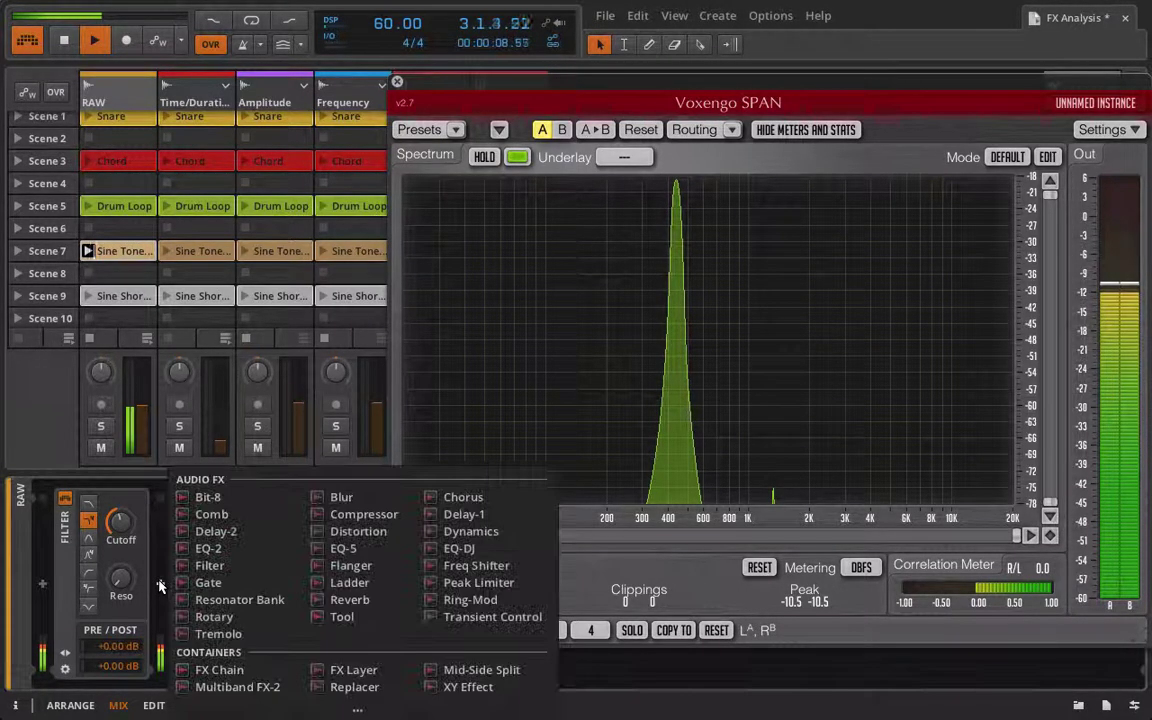
{"action": "left_click", "coordinate": [210, 605]}
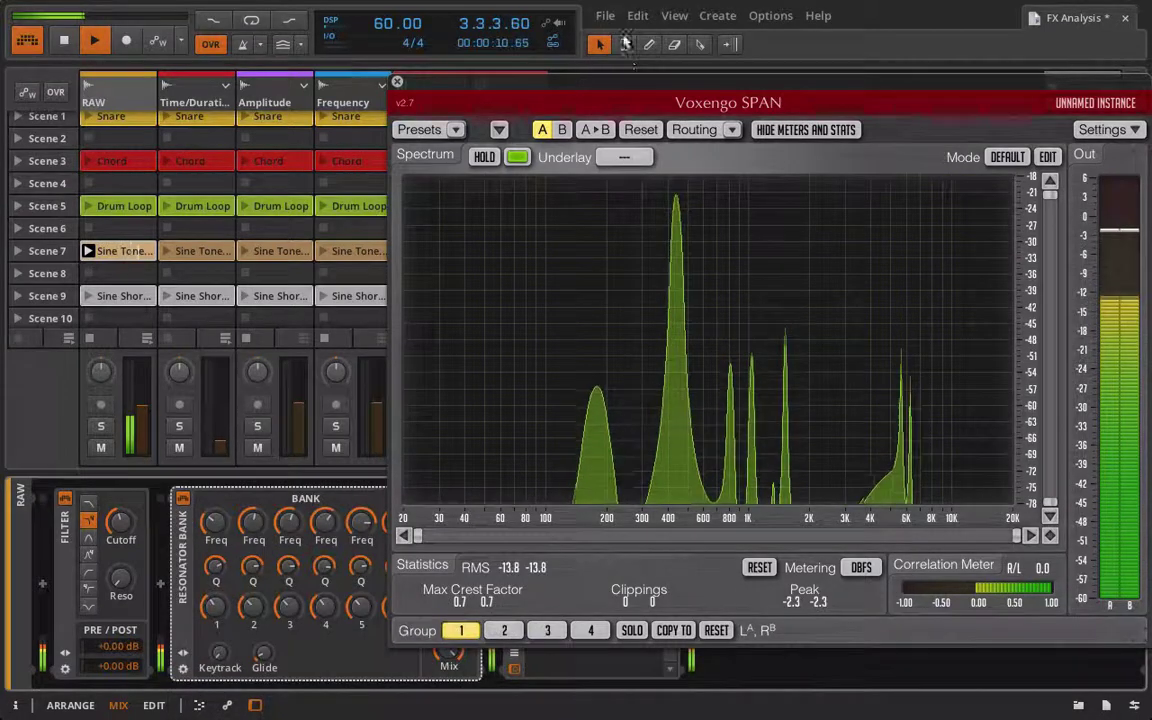
{"action": "left_click_drag", "start_coordinate": [571, 82], "coordinate": [690, 30]}
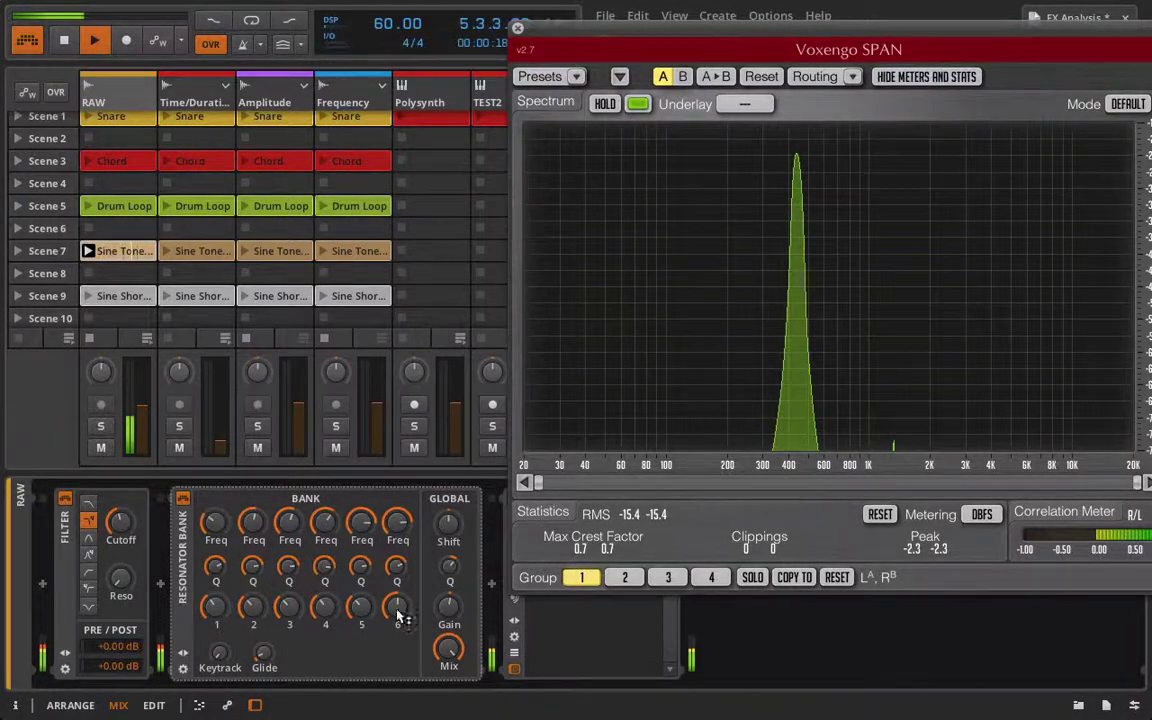
- Turn the gains of all six resonators fully down and lower the Resonator Bank's Mix
{"action": "left_click_drag", "start_coordinate": [397, 606], "coordinate": [397, 690]}
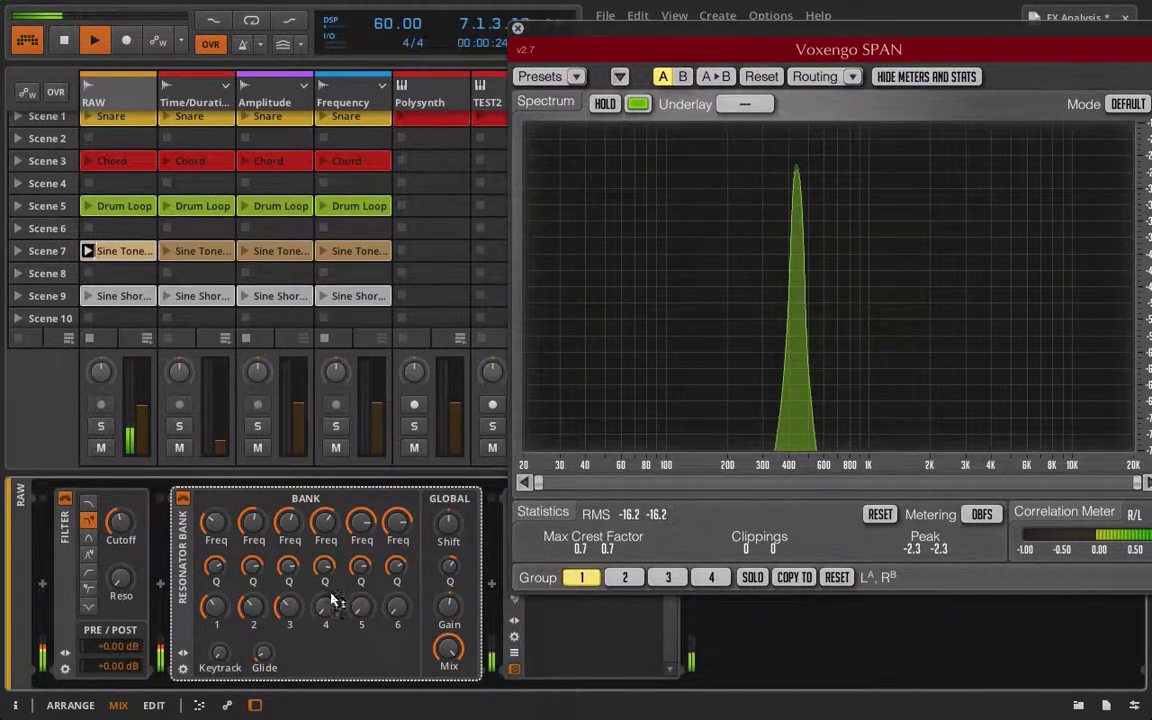
{"action": "left_click_drag", "start_coordinate": [272, 606], "coordinate": [272, 670]}
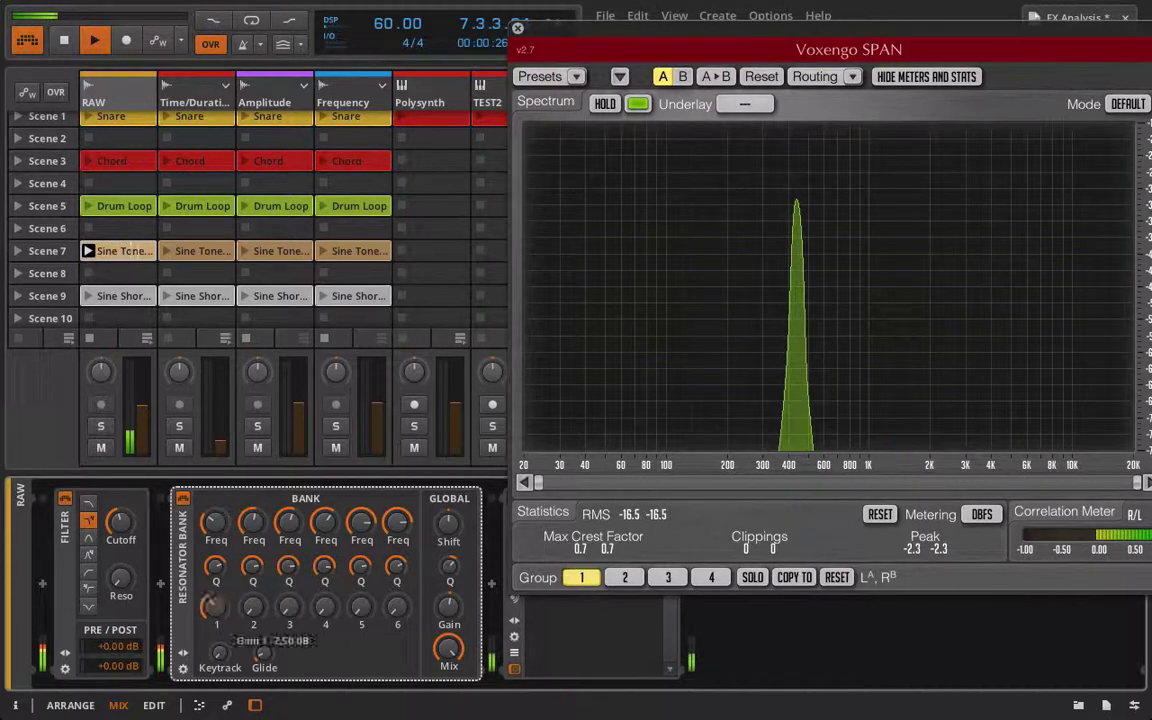
{"action": "left_click_drag", "start_coordinate": [212, 604], "coordinate": [212, 670]}
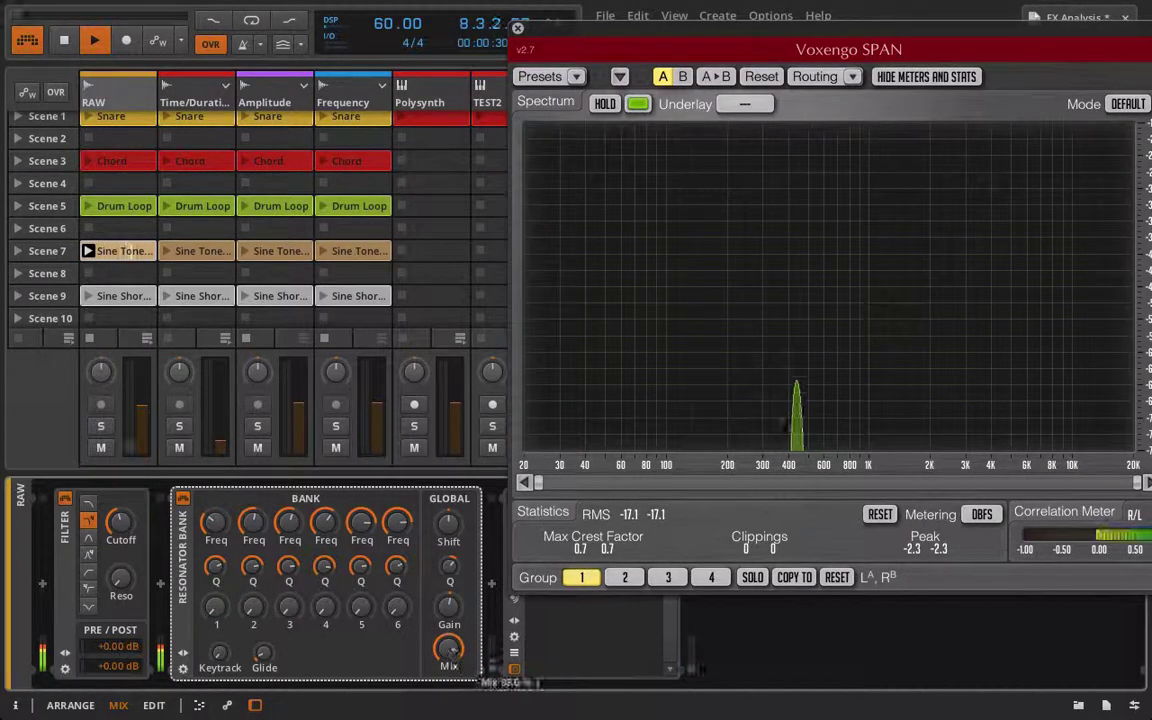
{"action": "left_click_drag", "start_coordinate": [448, 648], "coordinate": [448, 664]}
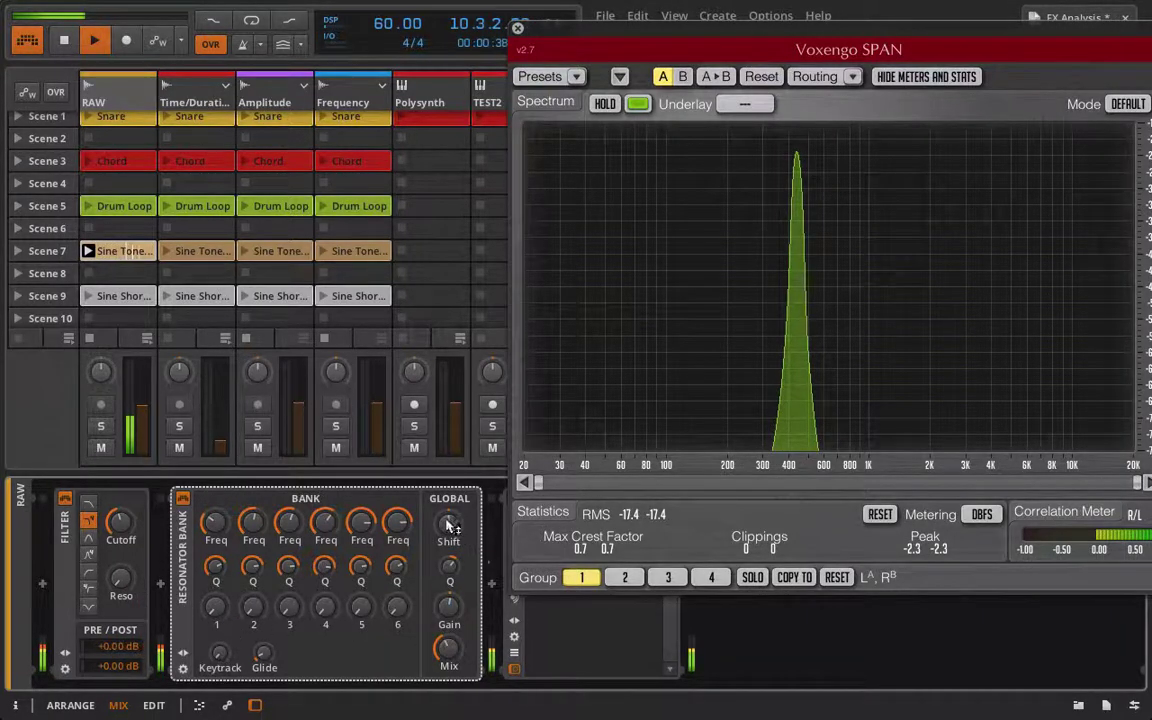
{"action": "mouse_move", "coordinate": [449, 522]}
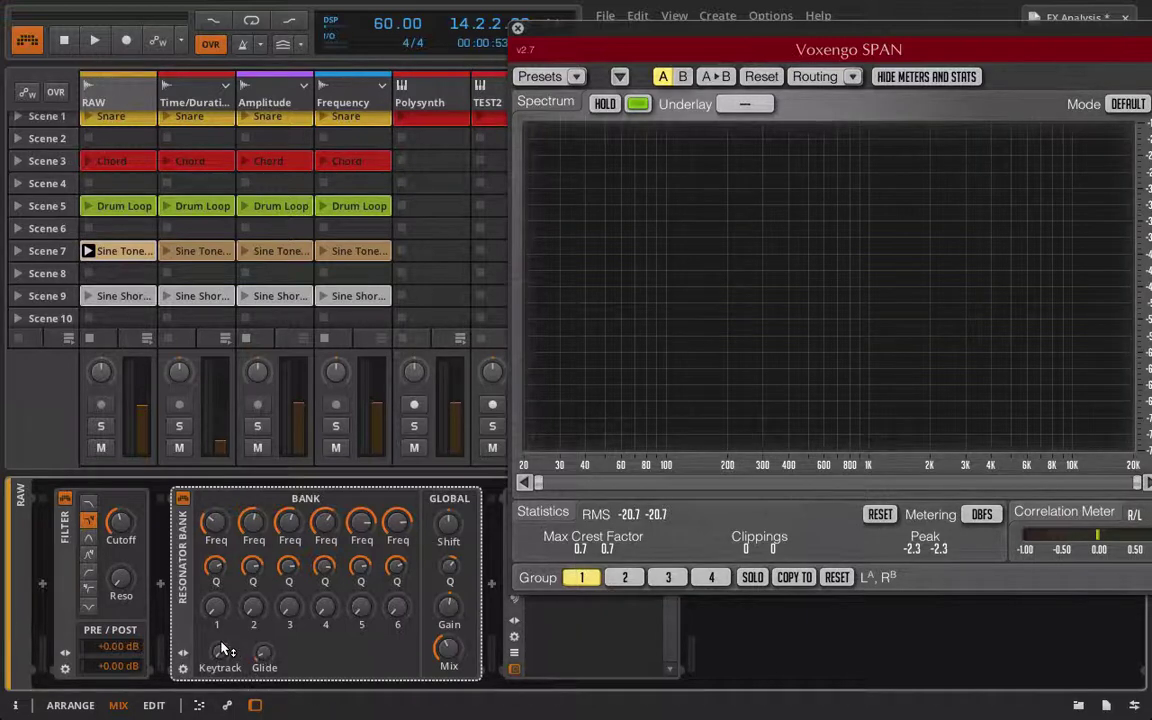
- Keep the Resonator Bank's Keytrack at its minimum and adjust Glide to about halfway
{"action": "left_click_drag", "start_coordinate": [220, 652], "coordinate": [220, 700]}
{"action": "mouse_move", "coordinate": [264, 652]}
{"action": "left_mouse_down"}
{"action": "mouse_move", "coordinate": [264, 632]}
{"action": "mouse_move", "coordinate": [268, 662]}
{"action": "left_mouse_up"}
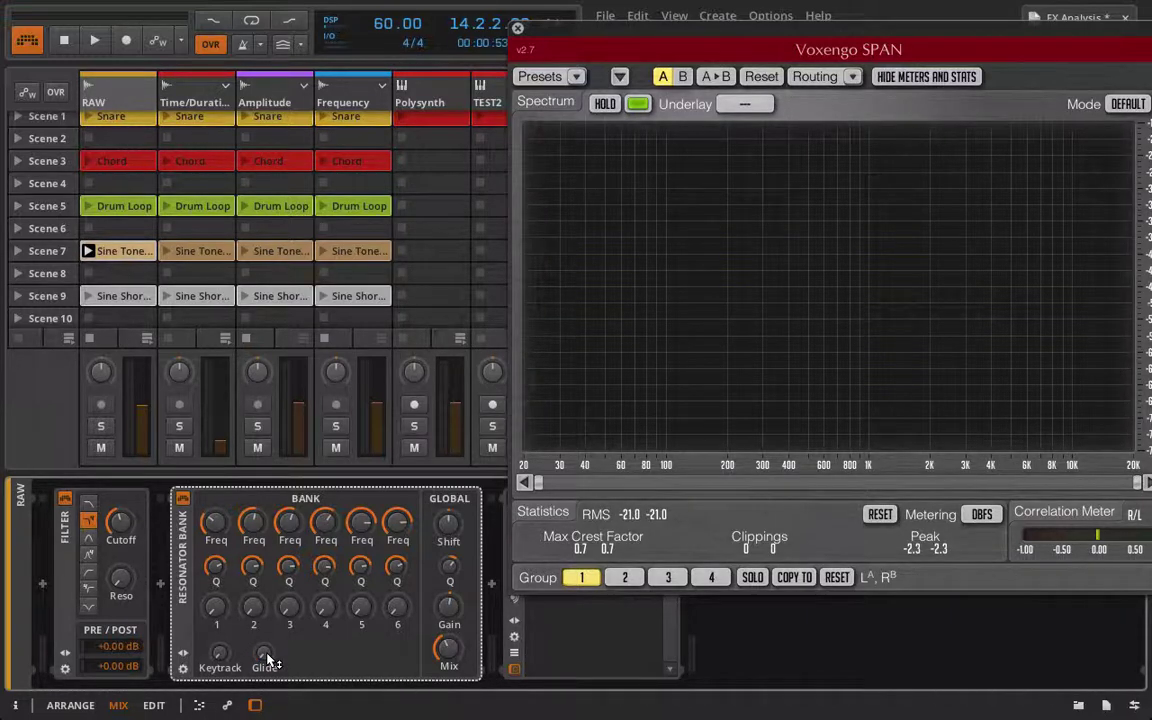
{"action": "mouse_move", "coordinate": [268, 662]}
{"action": "left_mouse_down"}
{"action": "mouse_move", "coordinate": [268, 650]}
{"action": "mouse_move", "coordinate": [268, 662]}
{"action": "left_mouse_up"}
- Check the exact frequency value of the first resonator
{"action": "left_click_drag", "start_coordinate": [217, 524], "coordinate": [217, 522]}
{"action": "double_click", "coordinate": [215, 520]}
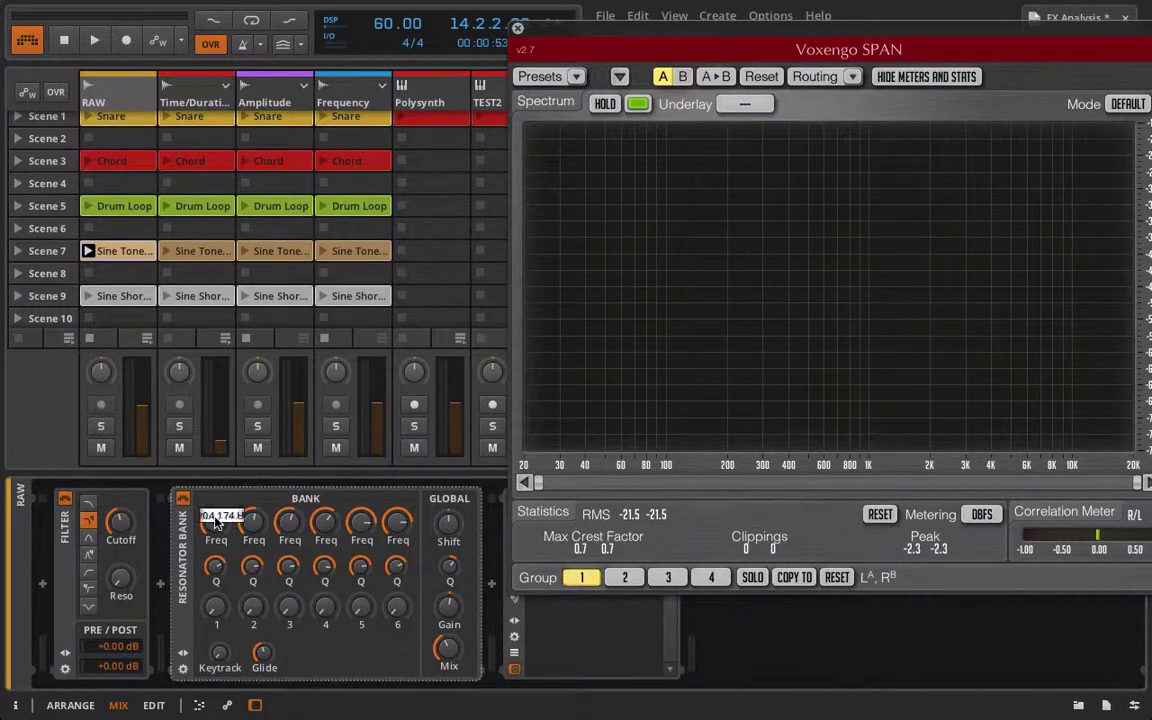
{"action": "key", "text": "Return"}
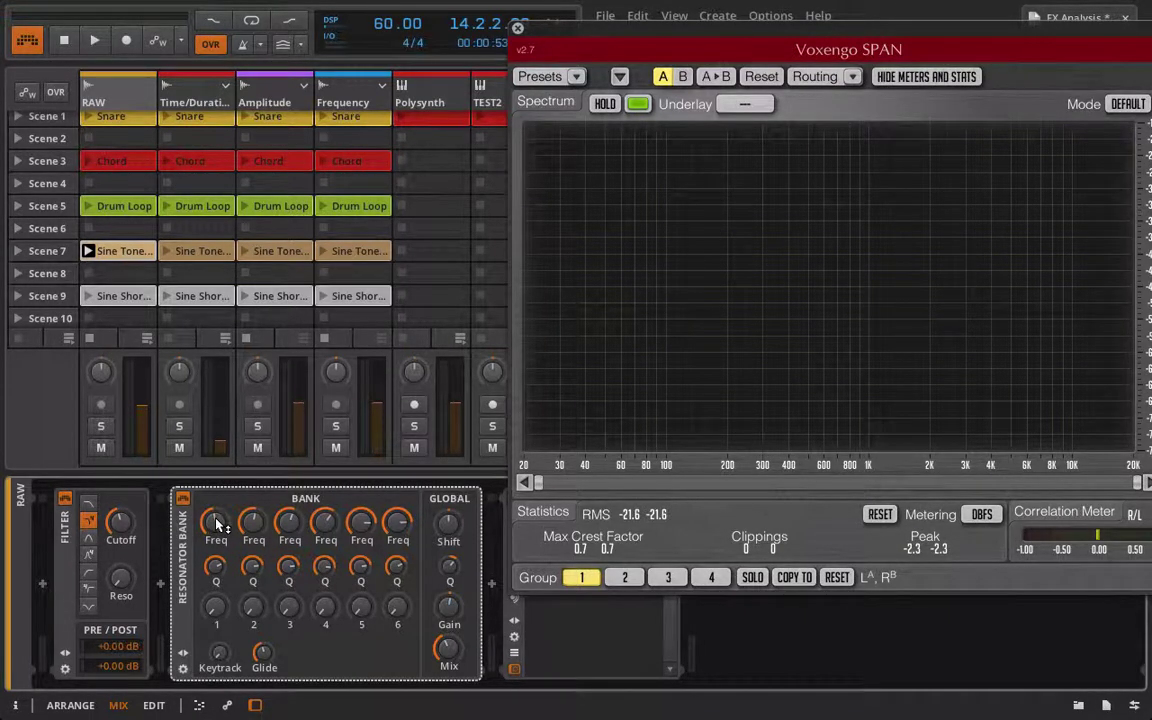
{"action": "left_click_drag", "start_coordinate": [218, 524], "coordinate": [218, 518]}
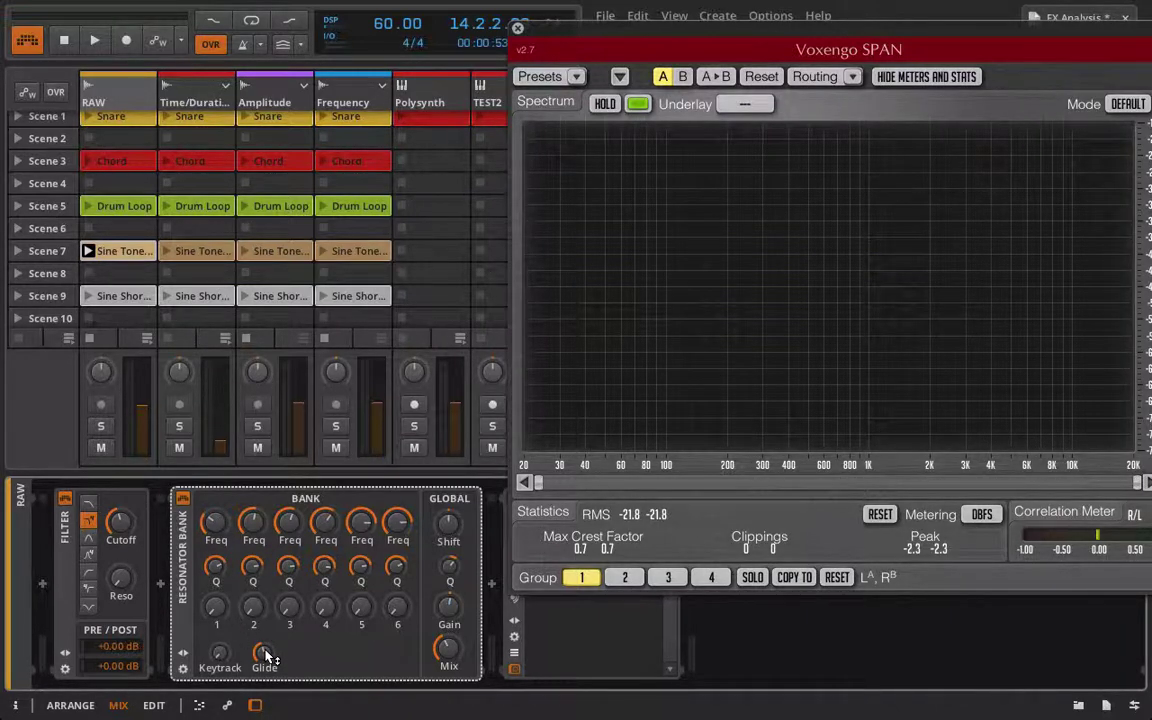
- Try a Glide time of 1.00 s on the Resonator Bank and return Glide to its minimum
{"action": "left_click_drag", "start_coordinate": [265, 652], "coordinate": [265, 640]}
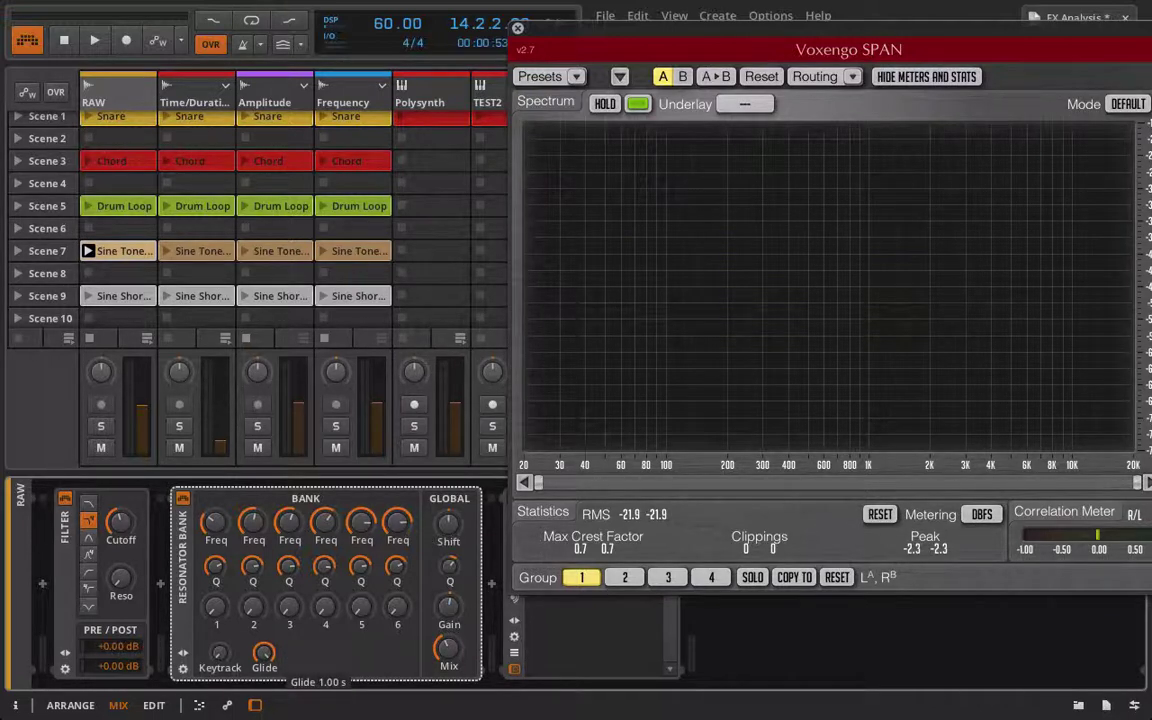
{"action": "left_click_drag", "start_coordinate": [265, 640], "coordinate": [265, 652]}
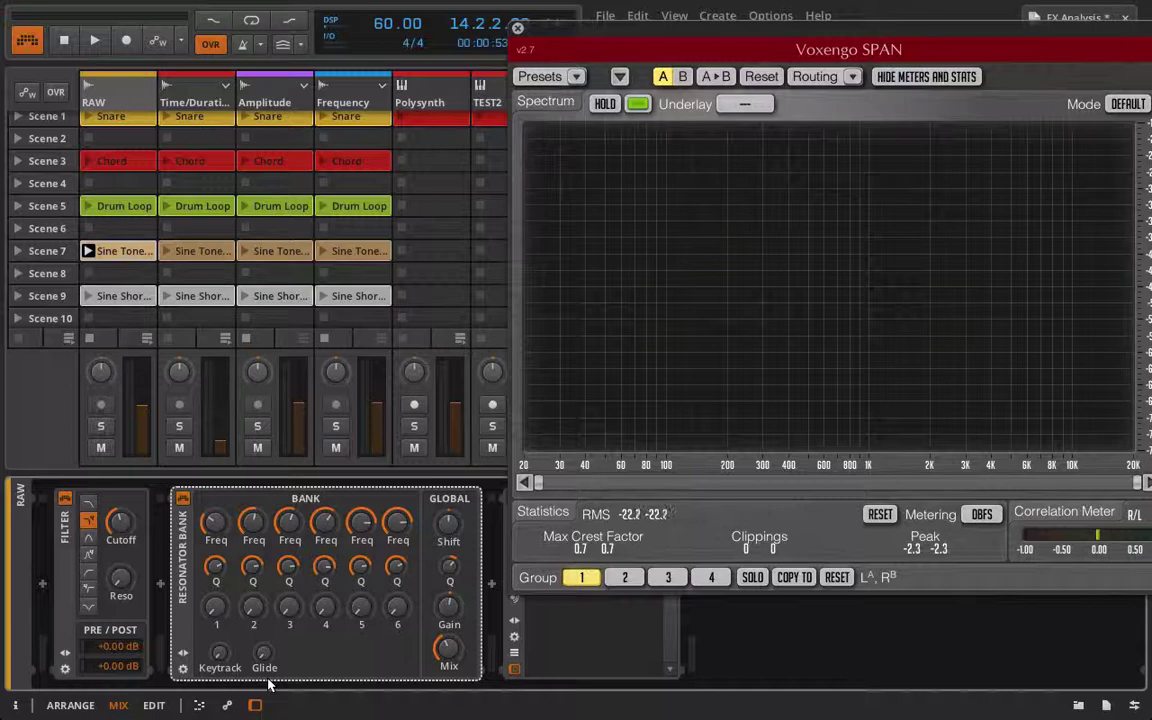
- Start playback, raise the first resonator's gain and sweep its frequency across the sine tone
{"action": "key", "text": "space"}
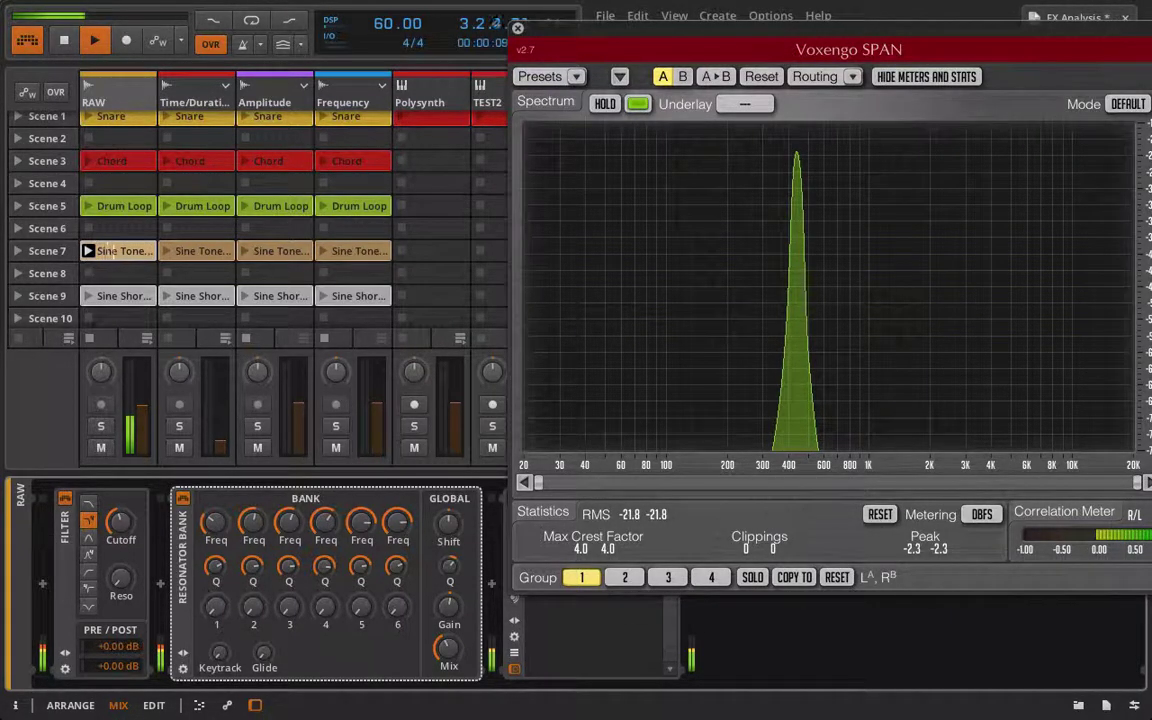
{"action": "left_click_drag", "start_coordinate": [216, 607], "coordinate": [216, 596]}
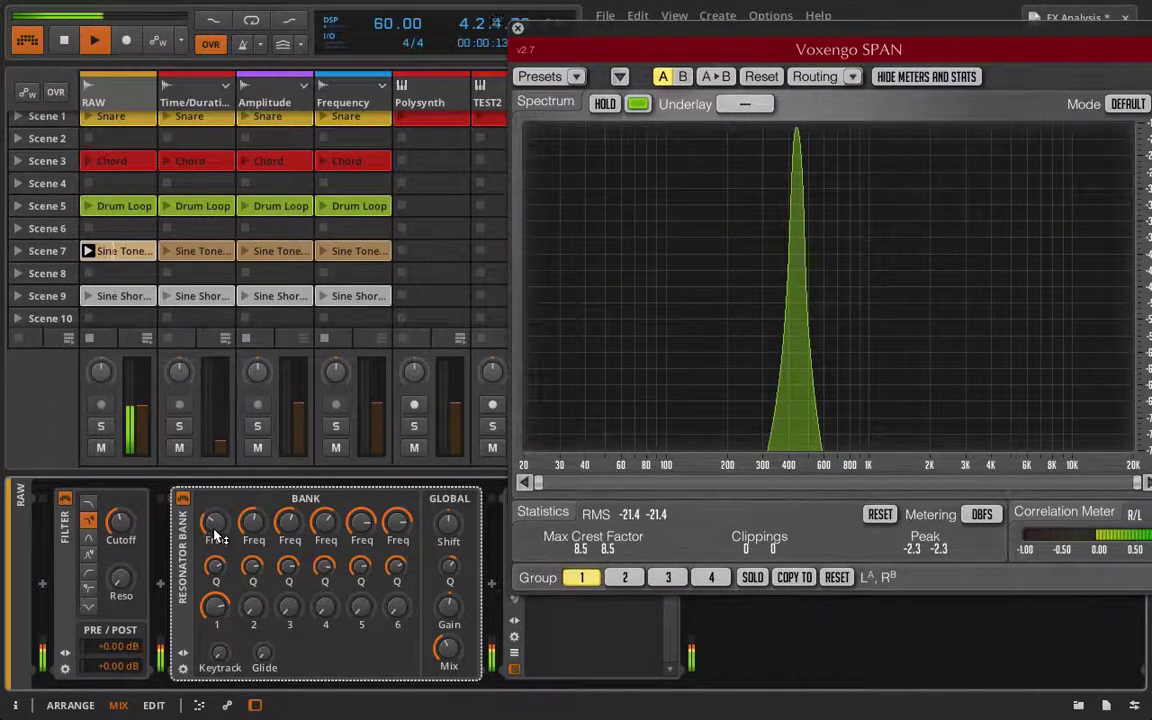
{"action": "left_click_drag", "start_coordinate": [215, 521], "coordinate": [215, 508]}
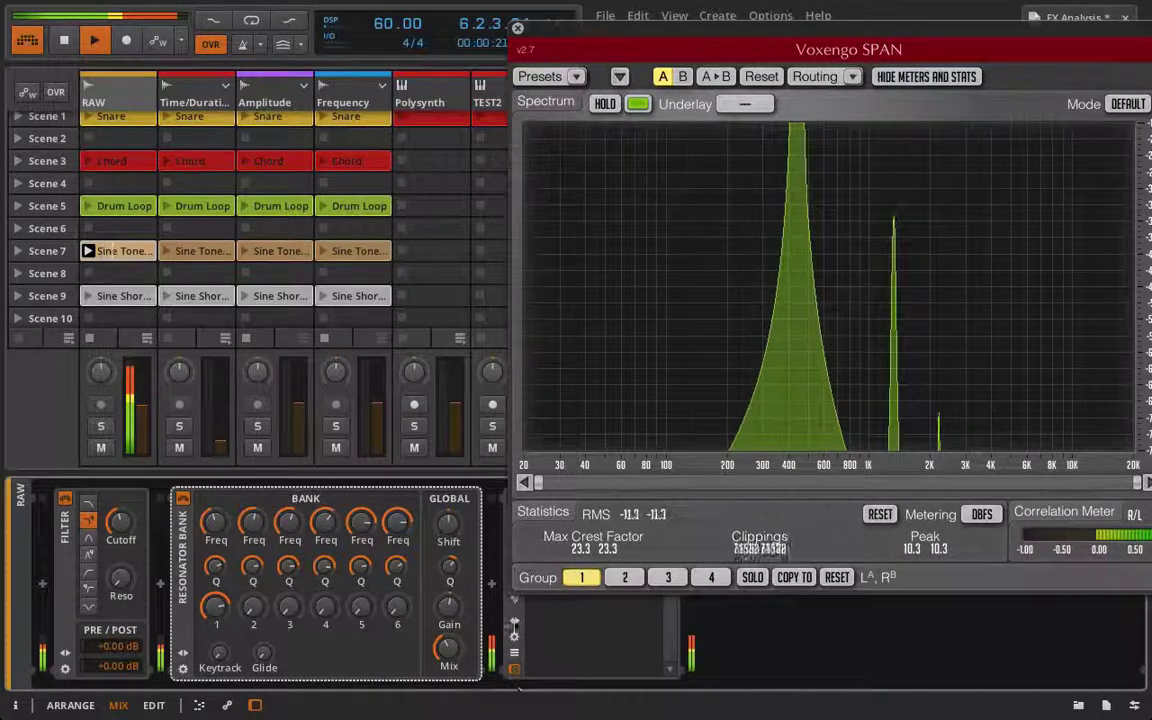
- Lower the Resonator Bank's global Gain and sweep the first resonator's frequency to a higher setting
{"action": "left_click_drag", "start_coordinate": [449, 610], "coordinate": [449, 606]}
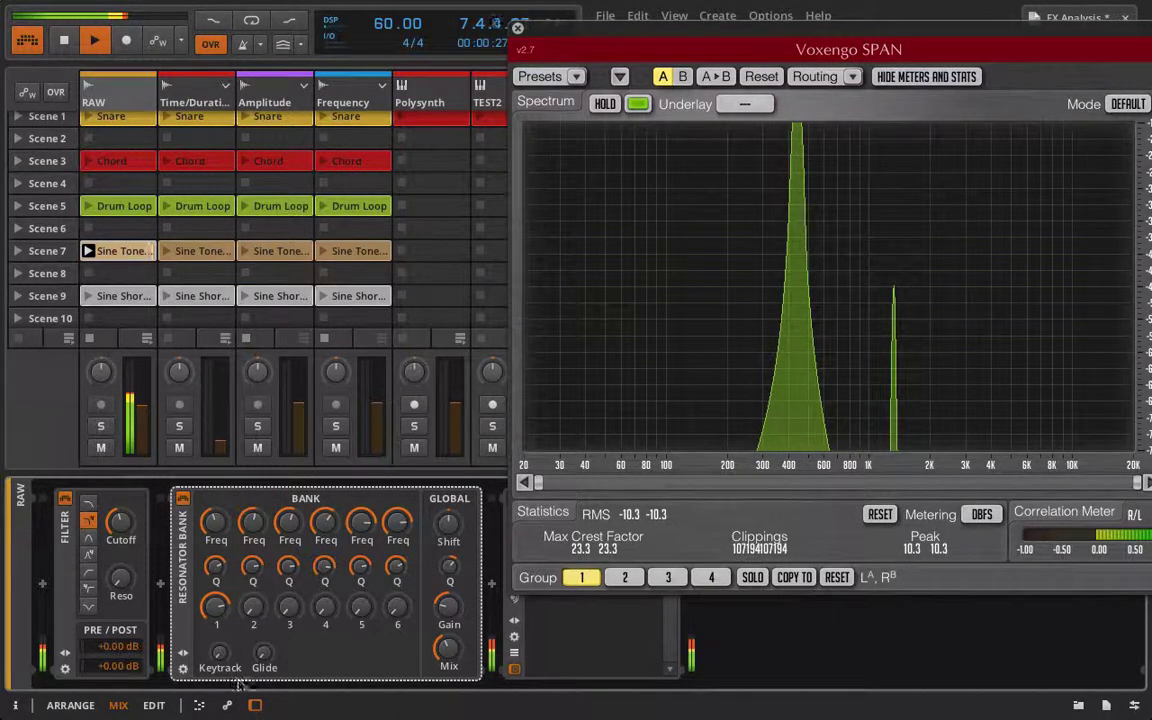
{"action": "left_click_drag", "start_coordinate": [211, 537], "coordinate": [211, 502]}
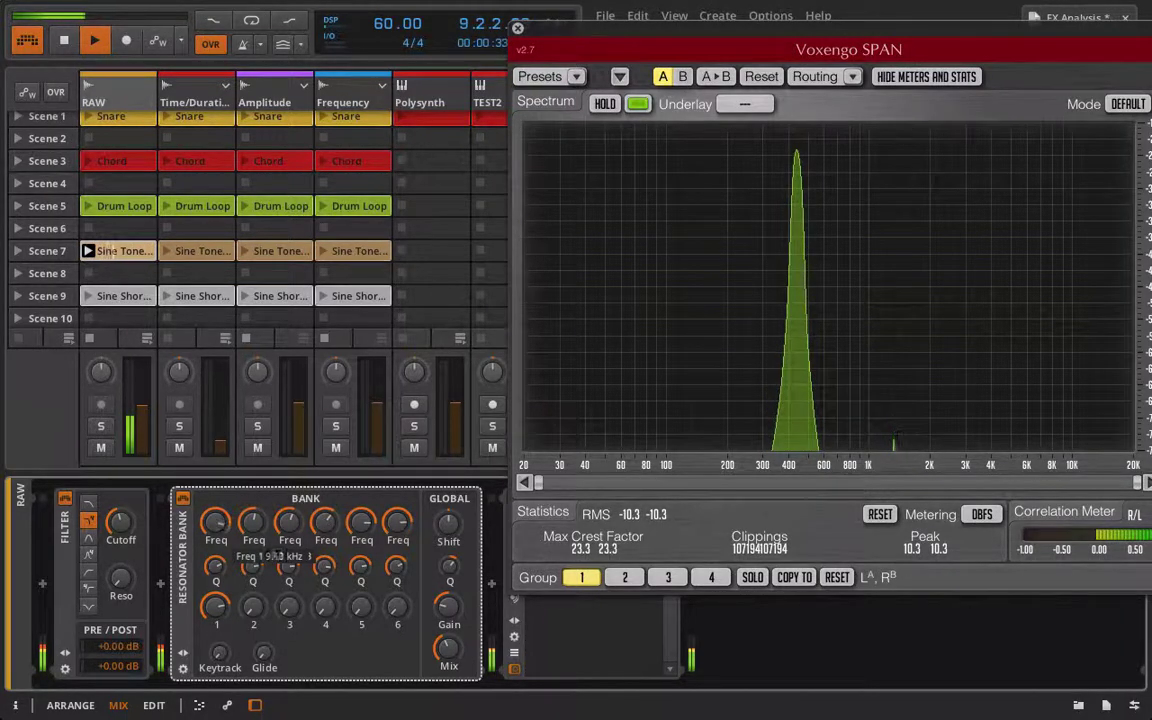
{"action": "left_click_drag", "start_coordinate": [211, 502], "coordinate": [211, 498]}
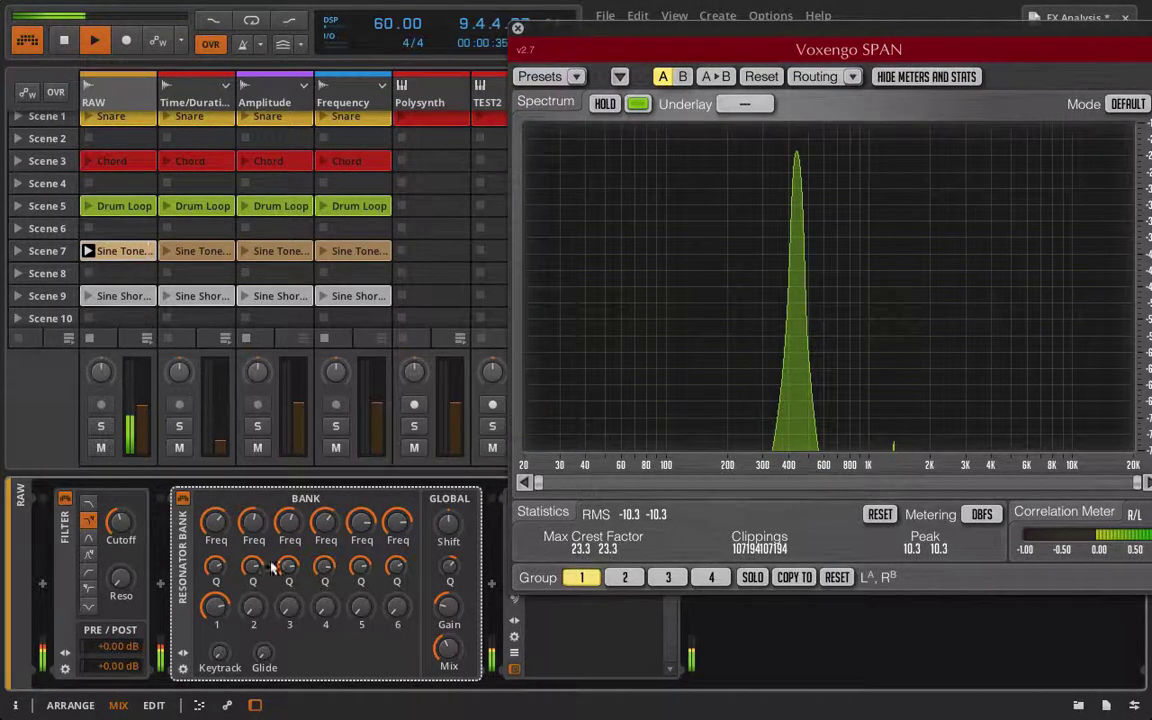
- Raise the second resonator's gain to about halfway and lower its frequency
{"action": "left_click_drag", "start_coordinate": [253, 607], "coordinate": [253, 597]}
{"action": "left_click_drag", "start_coordinate": [253, 521], "coordinate": [253, 516]}
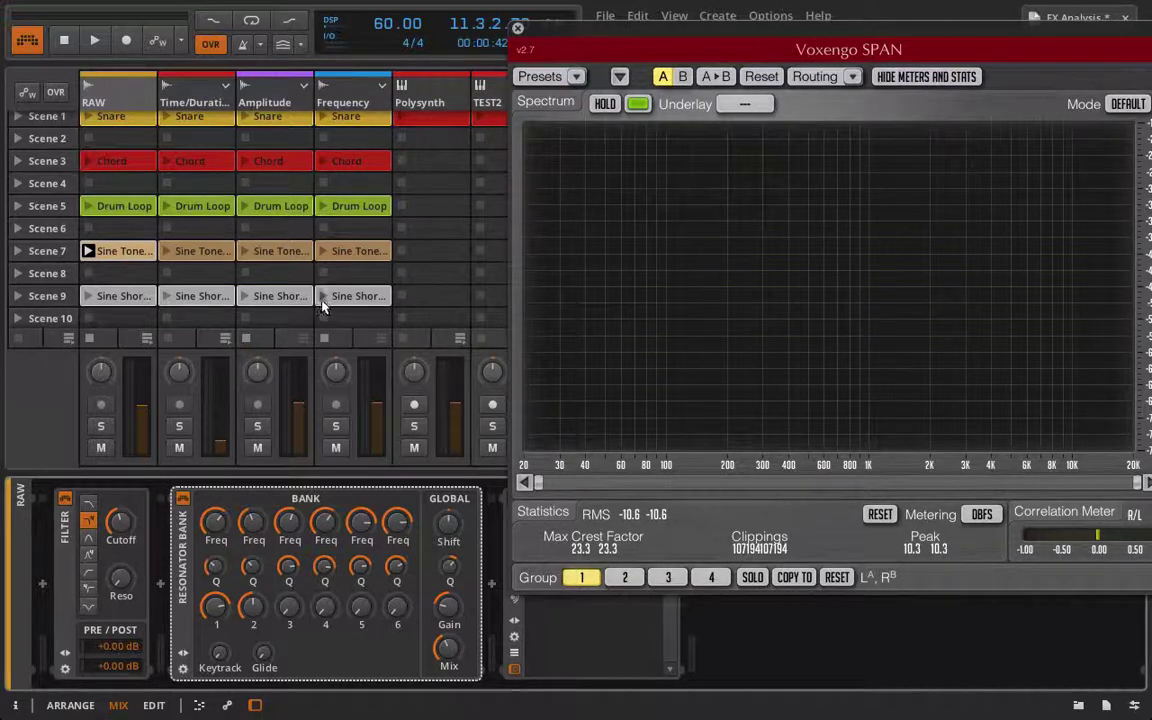
- Close the Voxengo SPAN window and add a new audio track after the Frequency track
{"action": "left_click", "coordinate": [516, 28]}
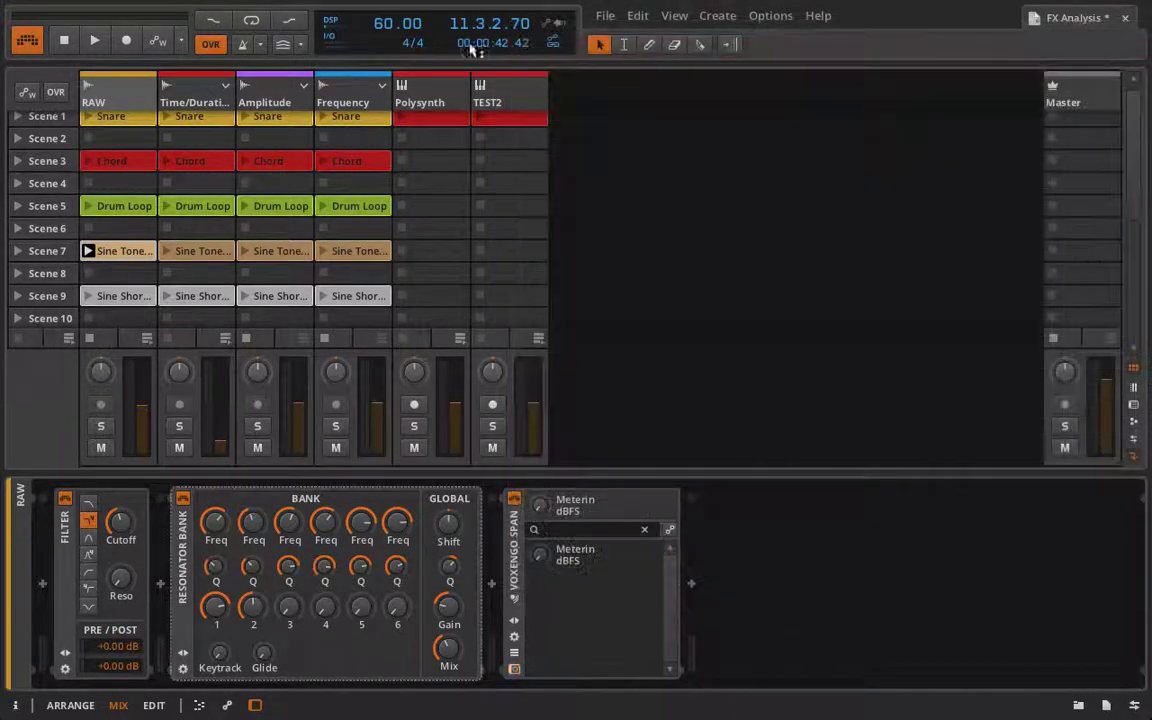
{"action": "left_click", "coordinate": [347, 90]}
{"action": "key", "text": "ctrl+t"}
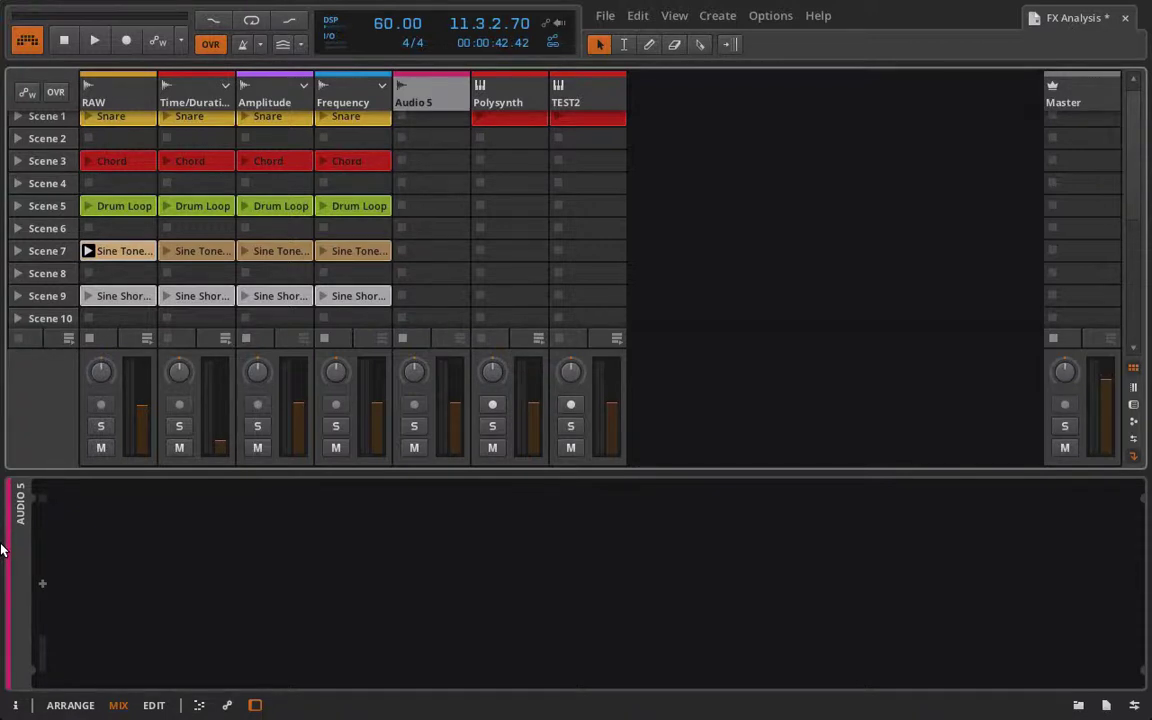
- Show the new audio track's inspector and set its input to Mono Input
{"action": "left_click", "coordinate": [15, 705]}
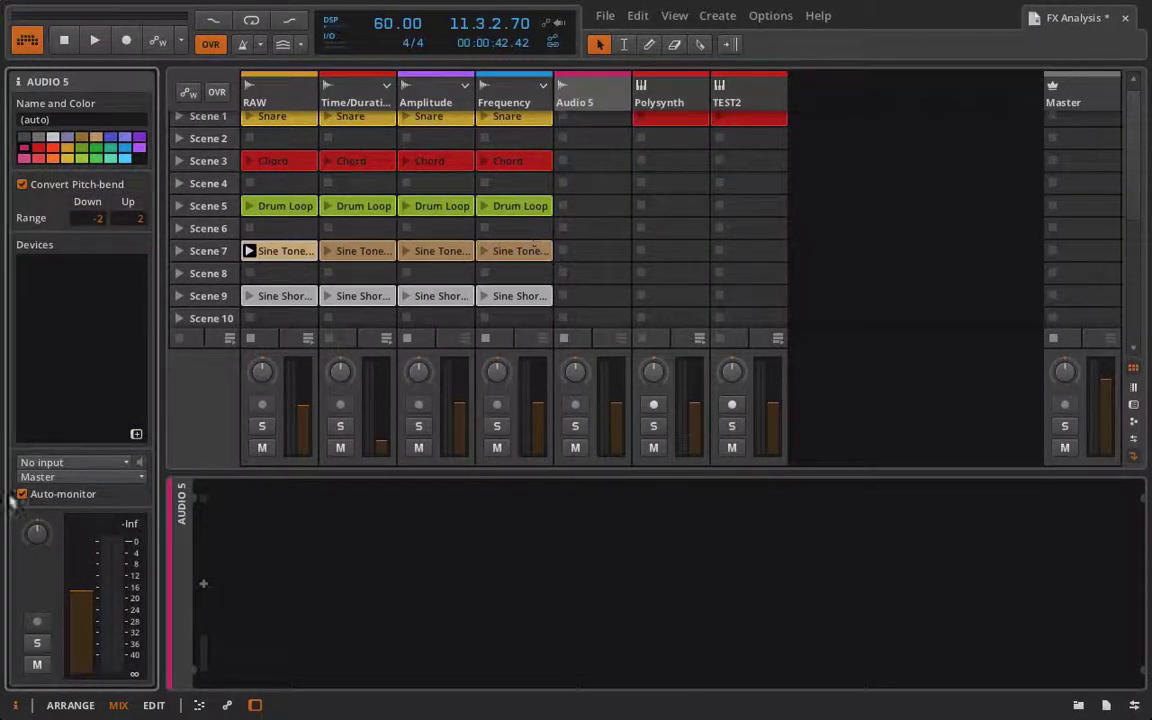
{"action": "left_click", "coordinate": [108, 463]}
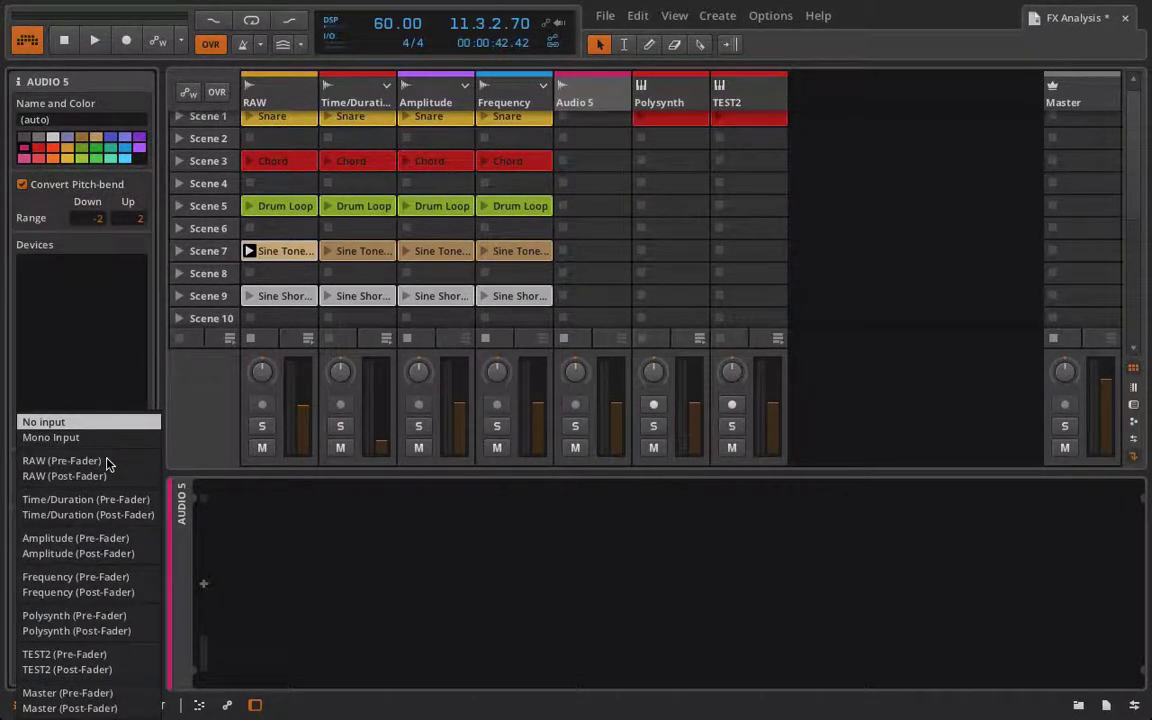
{"action": "left_click", "coordinate": [52, 438]}
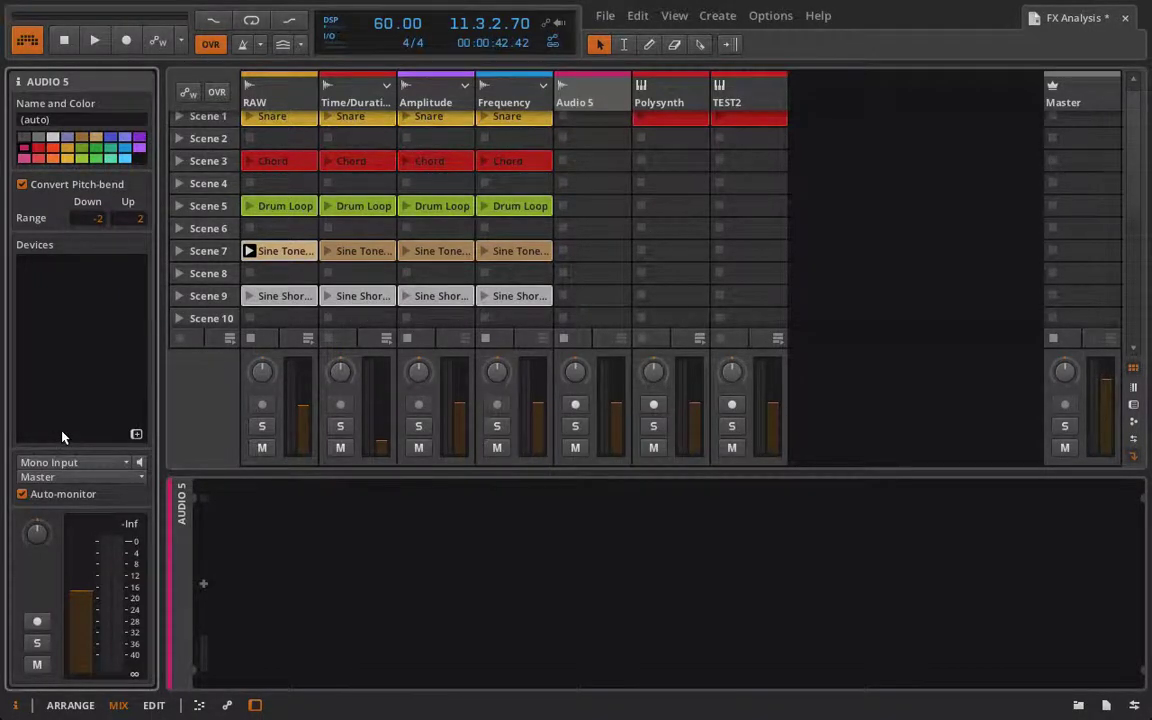
- Test input monitoring on the new audio track by toggling it on and off, and arm the track for recording
{"action": "left_click", "coordinate": [141, 464]}
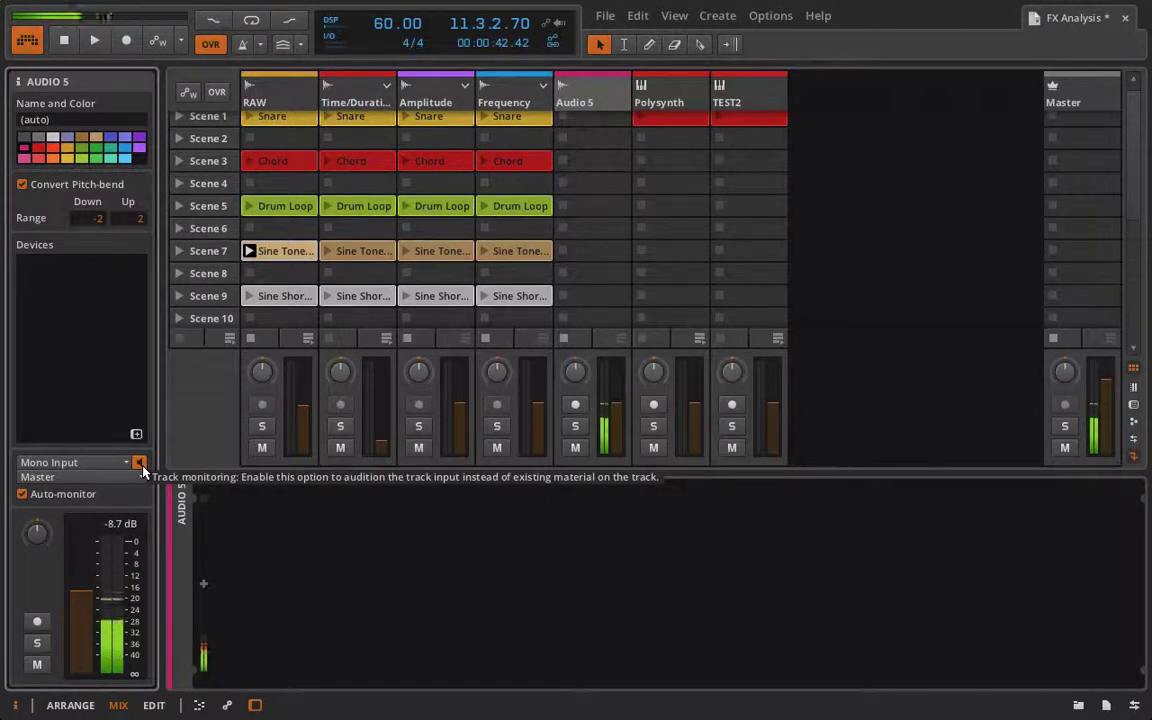
{"action": "left_click", "coordinate": [141, 465]}
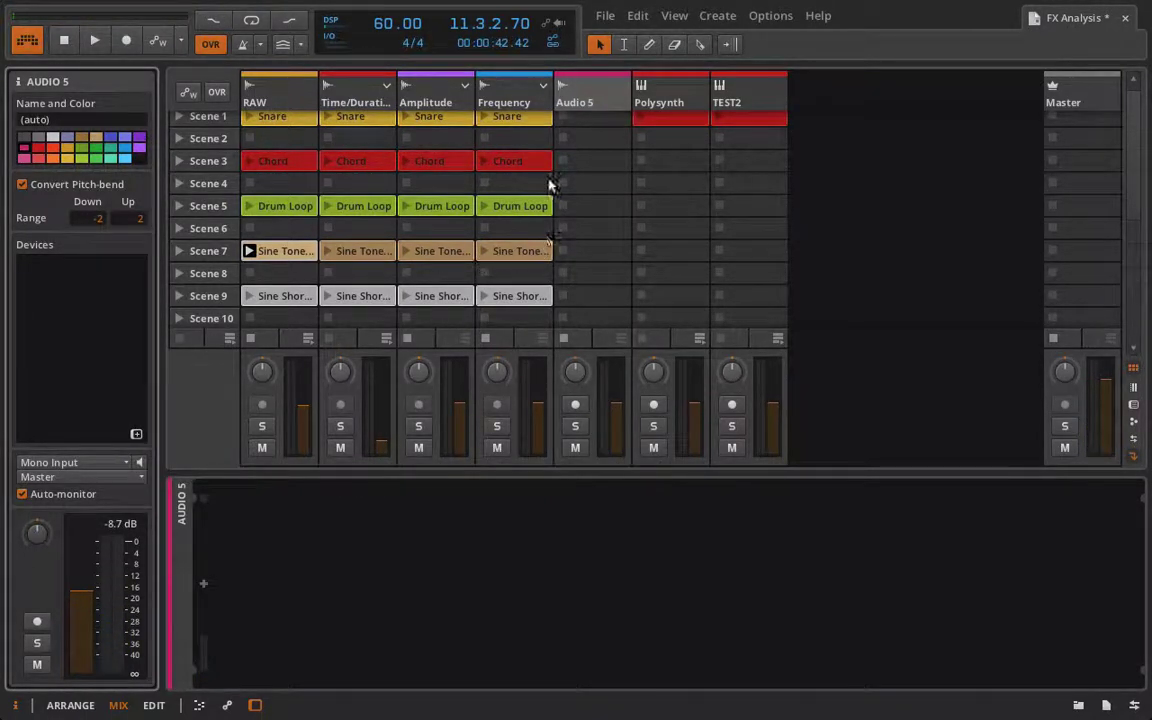
{"action": "left_click", "coordinate": [575, 404]}
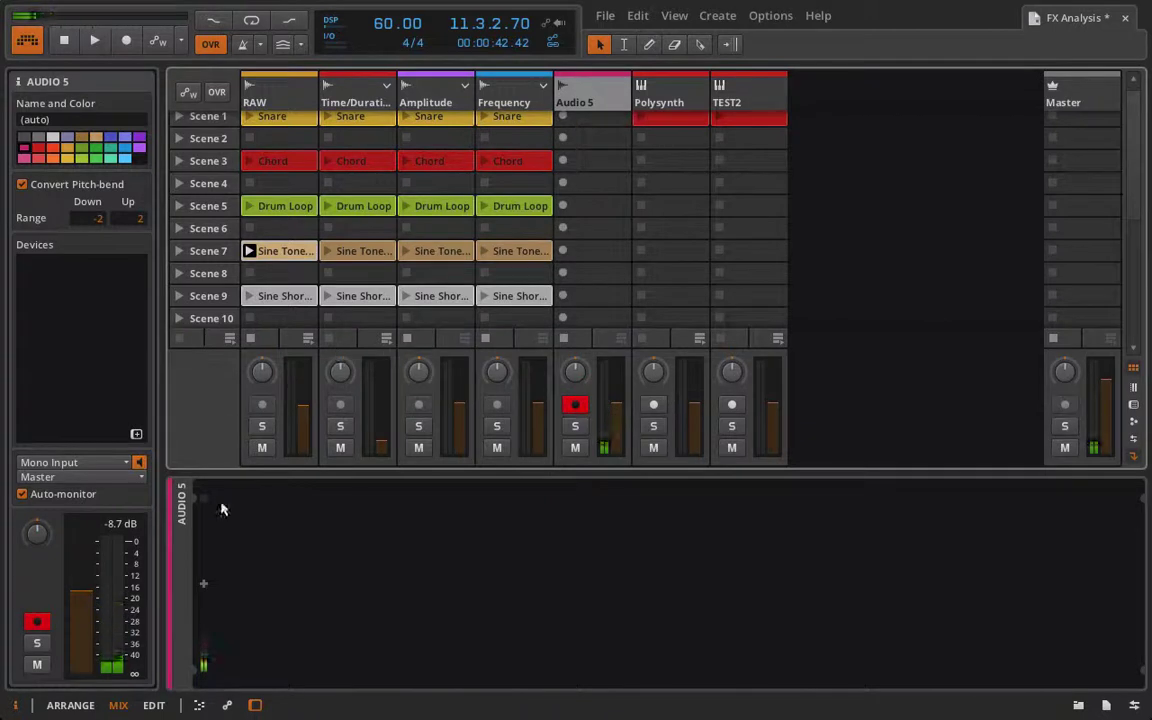
- Disable auto-monitoring on the Audio 5 track and record a short audio clip into its Scene 2 slot
{"action": "left_click", "coordinate": [22, 494]}
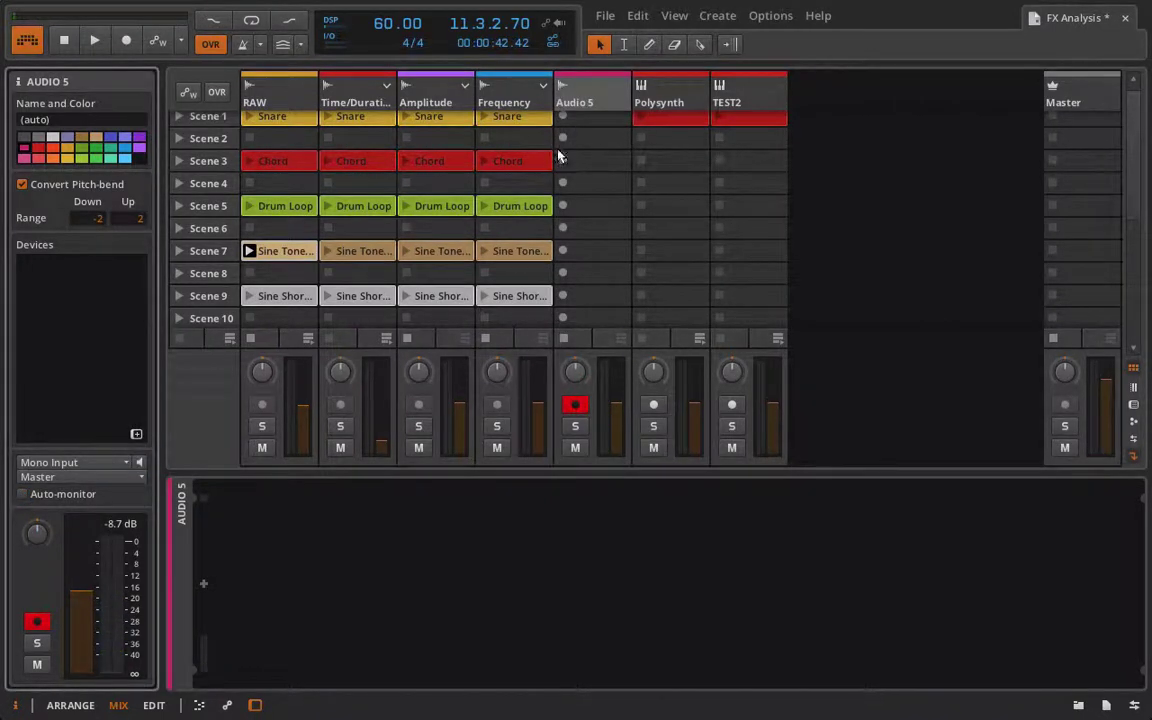
{"action": "scroll", "coordinate": [558, 155], "scroll_direction": "up", "scroll_amount": 1}
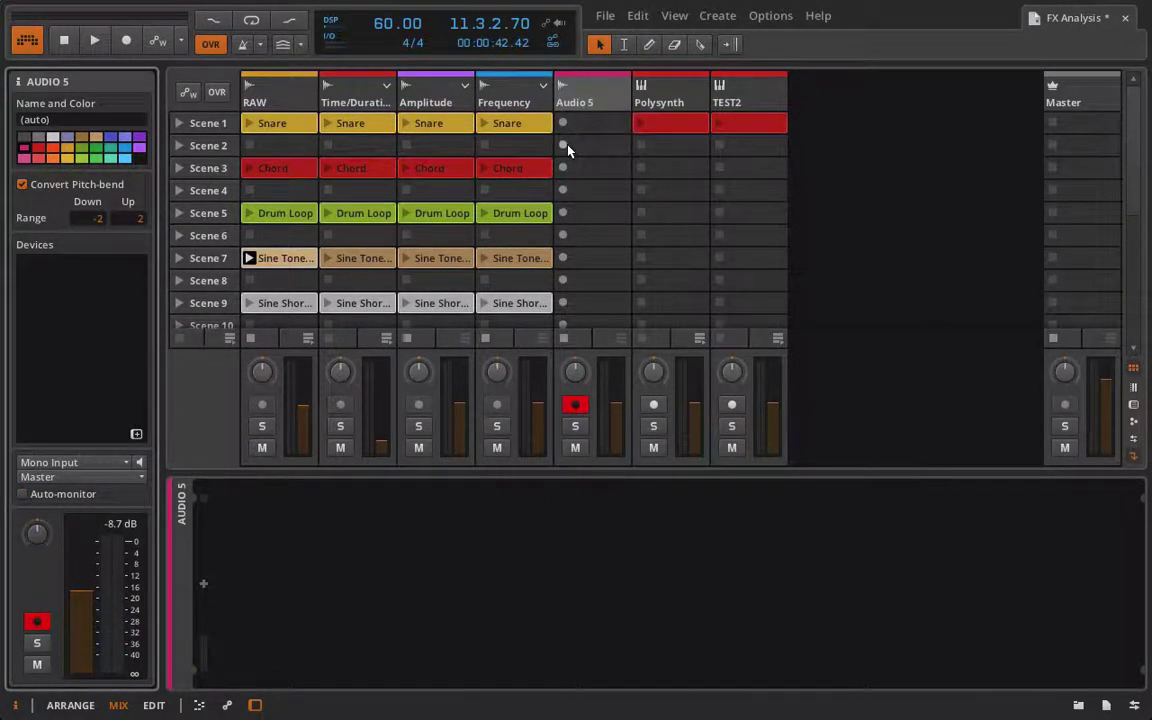
{"action": "left_click", "coordinate": [563, 146]}
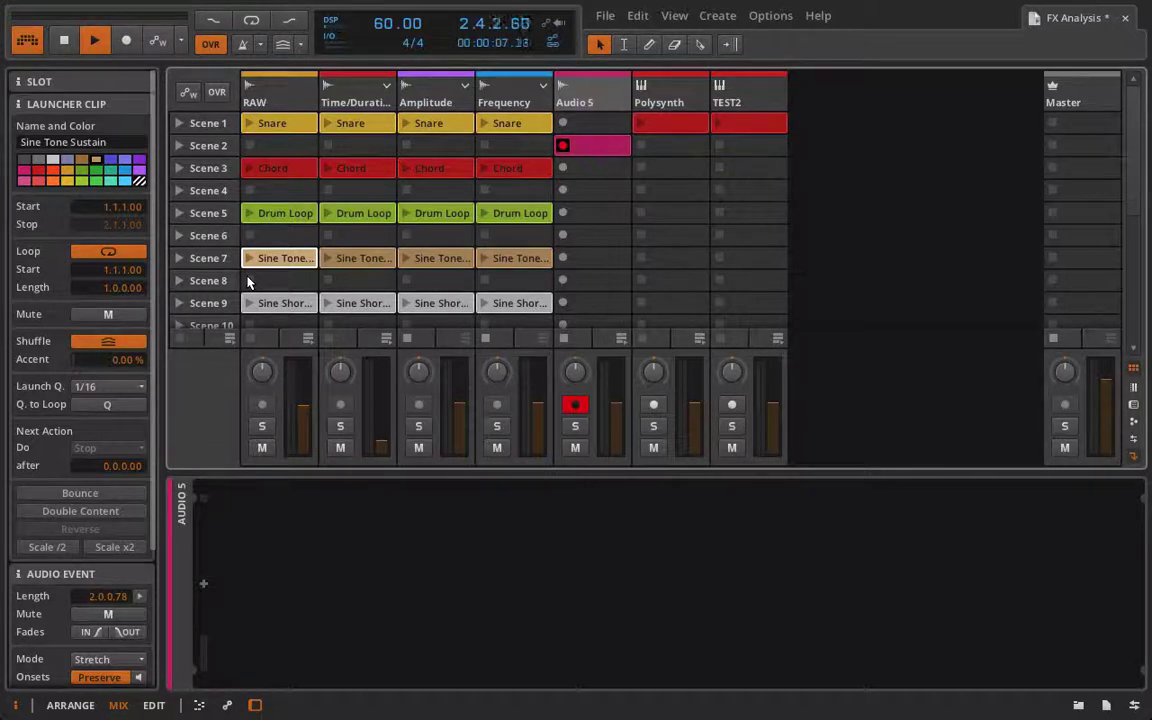
{"action": "key", "text": "space"}
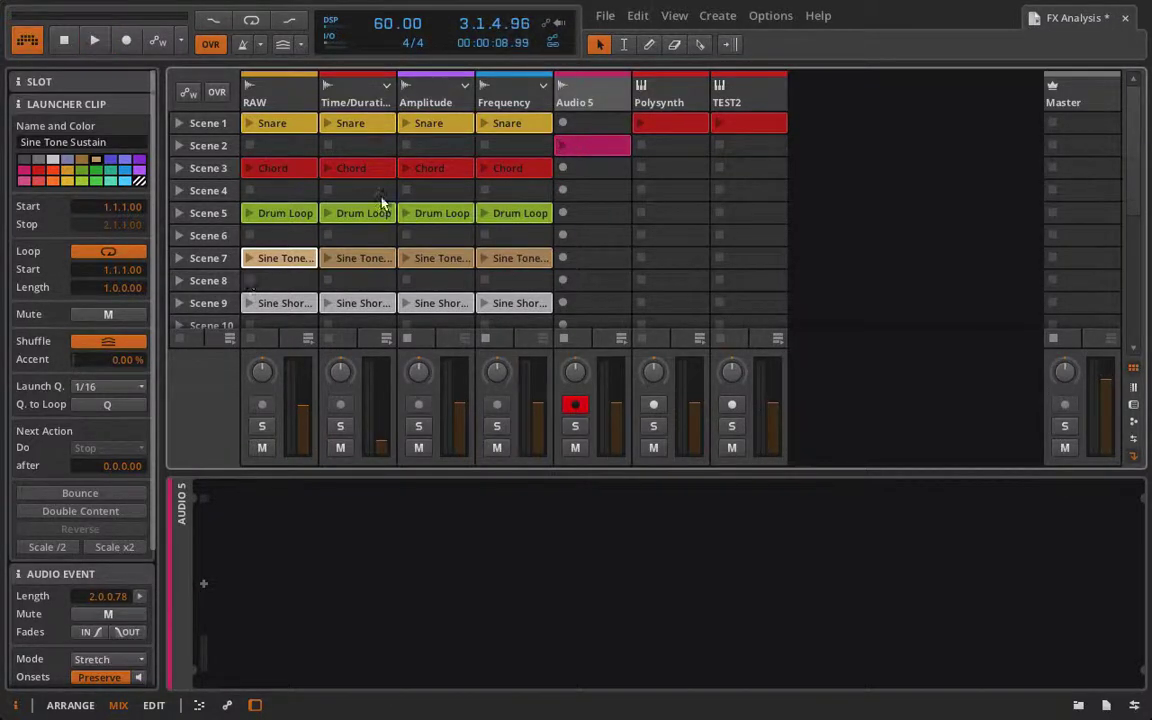
- Open the recorded Scene 2 clip on Audio 5 and play it back with the track disarmed
{"action": "double_click", "coordinate": [605, 146]}
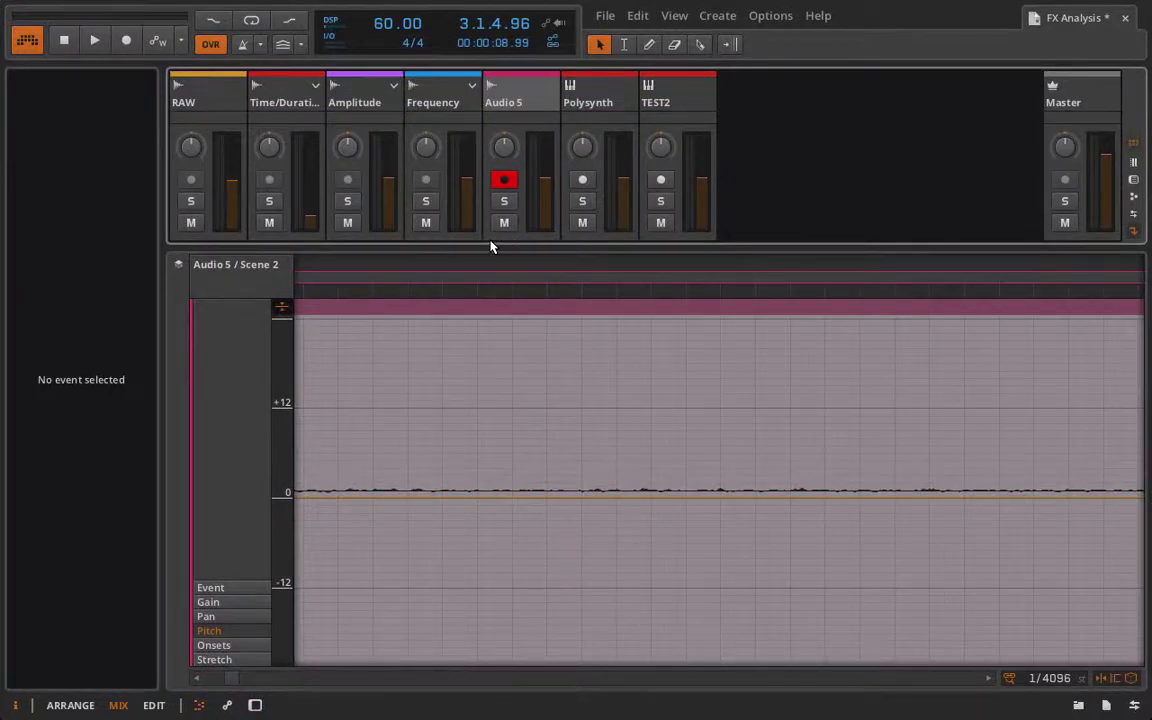
{"action": "left_click_drag", "start_coordinate": [486, 248], "coordinate": [486, 323]}
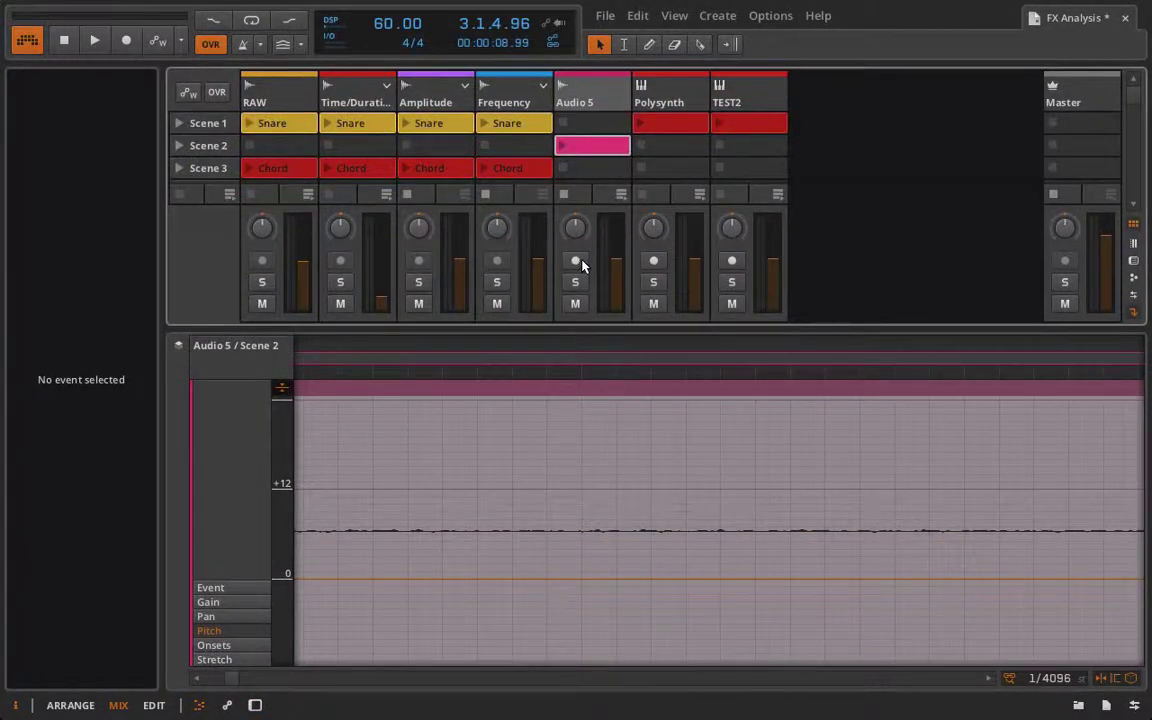
{"action": "left_click", "coordinate": [561, 146]}
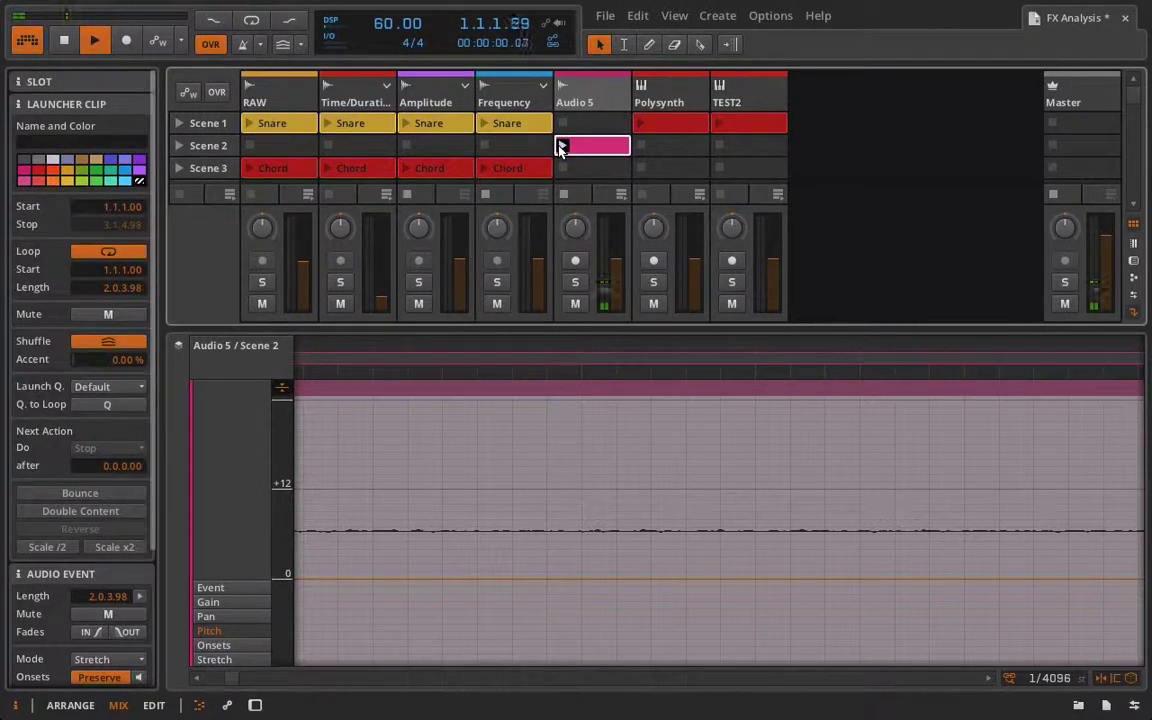
{"action": "left_click", "coordinate": [586, 95]}
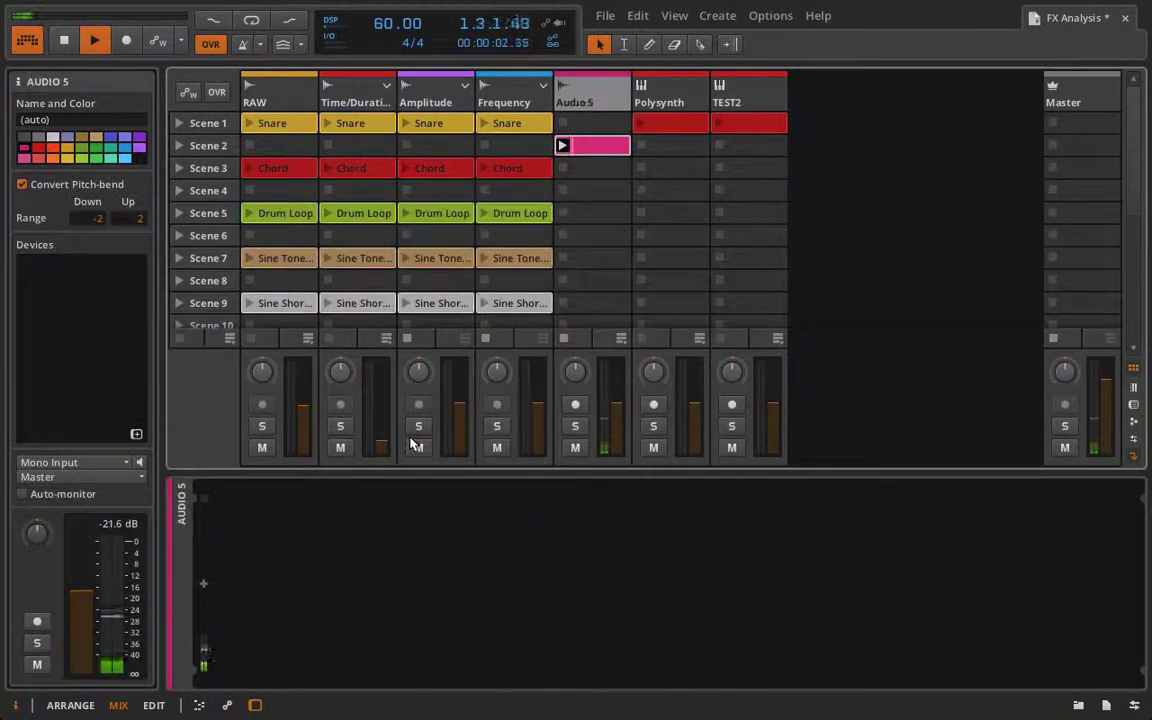
- Set the recorded clip's start and loop start to 2.1.1.00 with a loop length of 1.0.0.00, and return to the track's device chain
{"action": "left_click", "coordinate": [592, 146]}
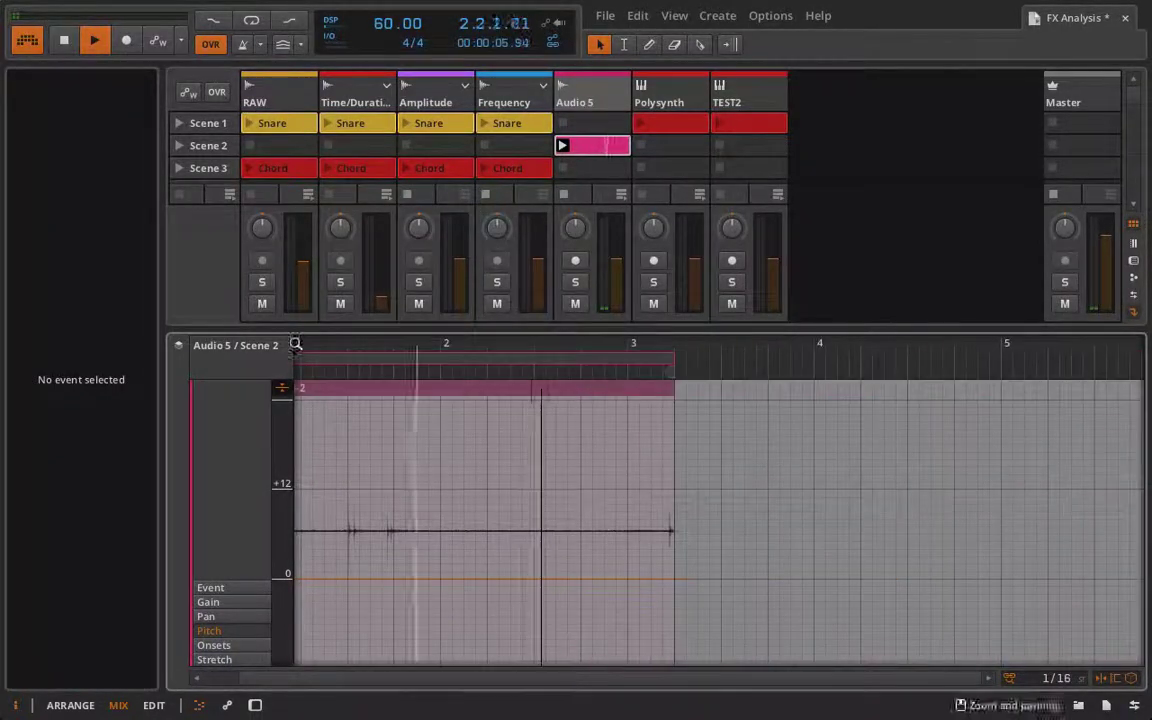
{"action": "left_click_drag", "start_coordinate": [406, 360], "coordinate": [590, 362]}
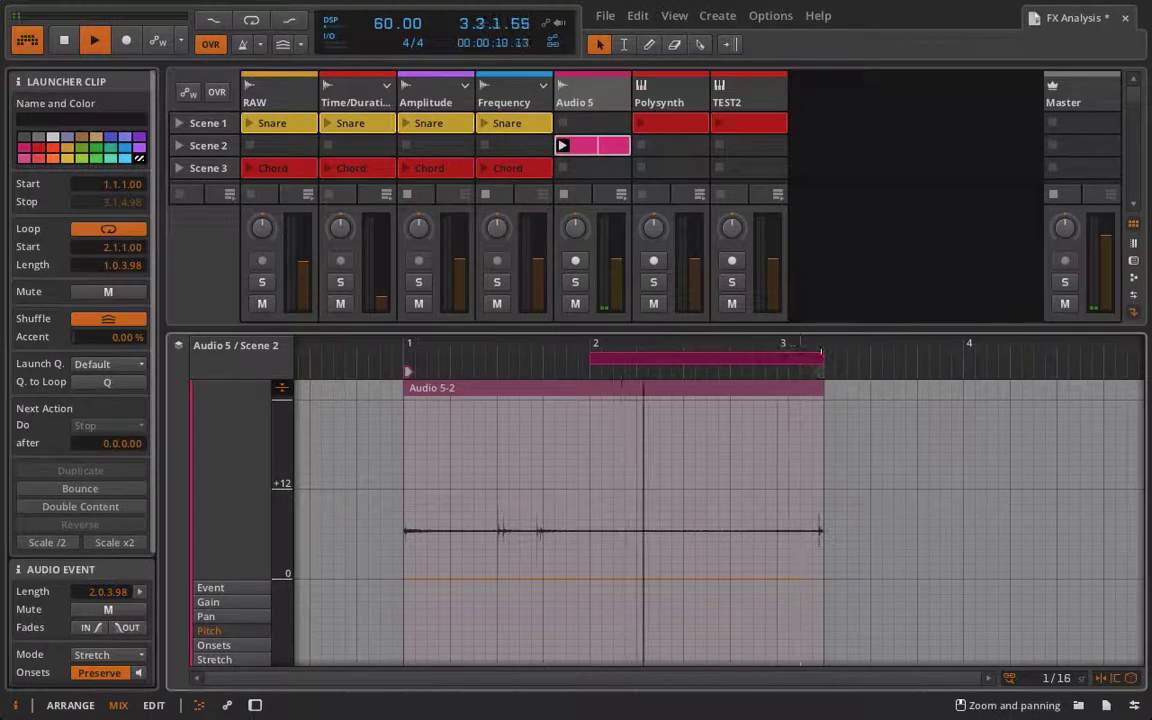
{"action": "left_click_drag", "start_coordinate": [820, 367], "coordinate": [772, 368]}
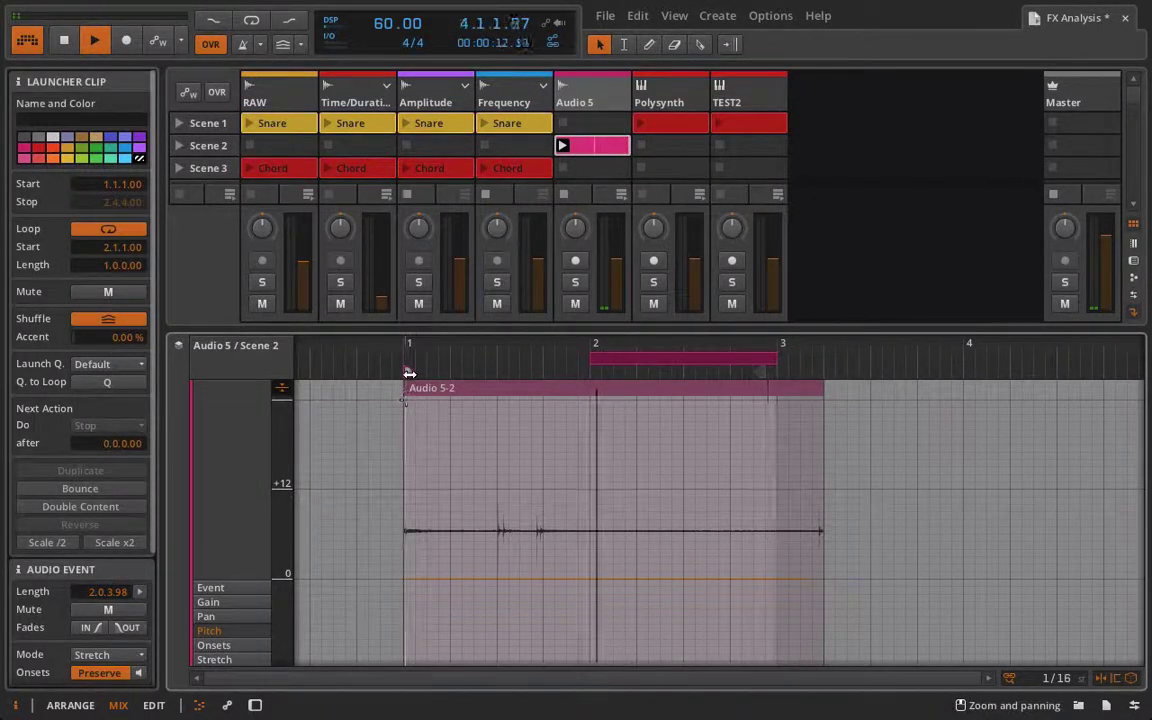
{"action": "left_click_drag", "start_coordinate": [408, 371], "coordinate": [598, 401]}
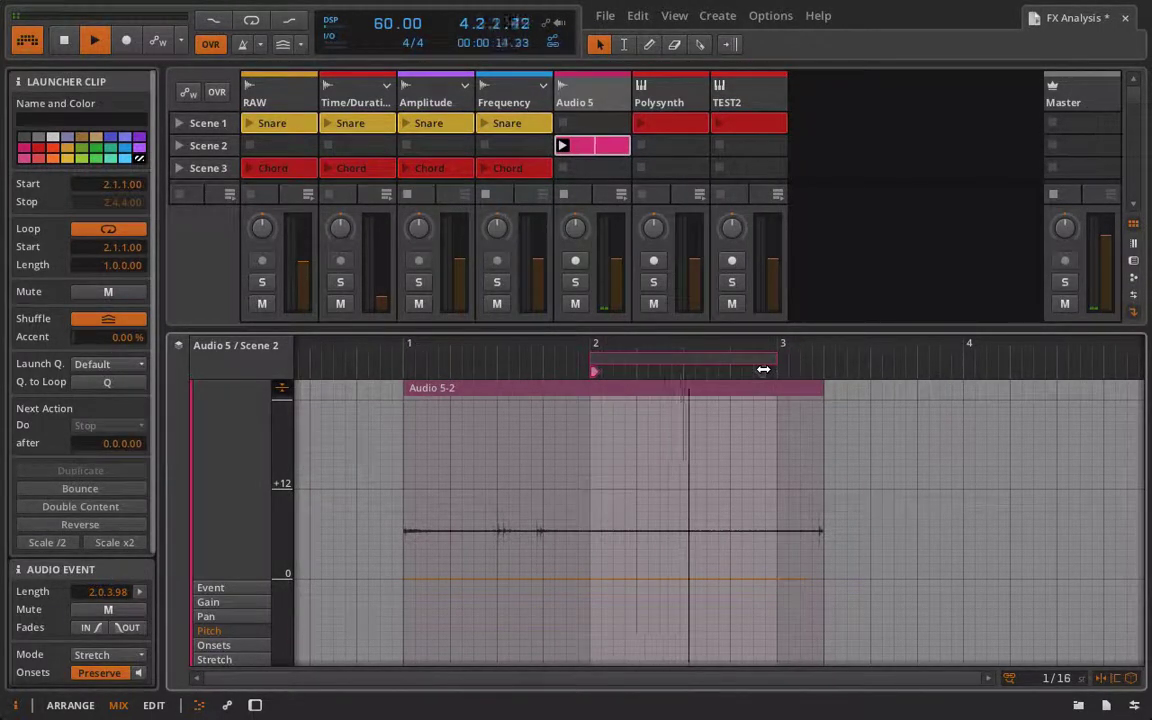
{"action": "left_click", "coordinate": [587, 92]}
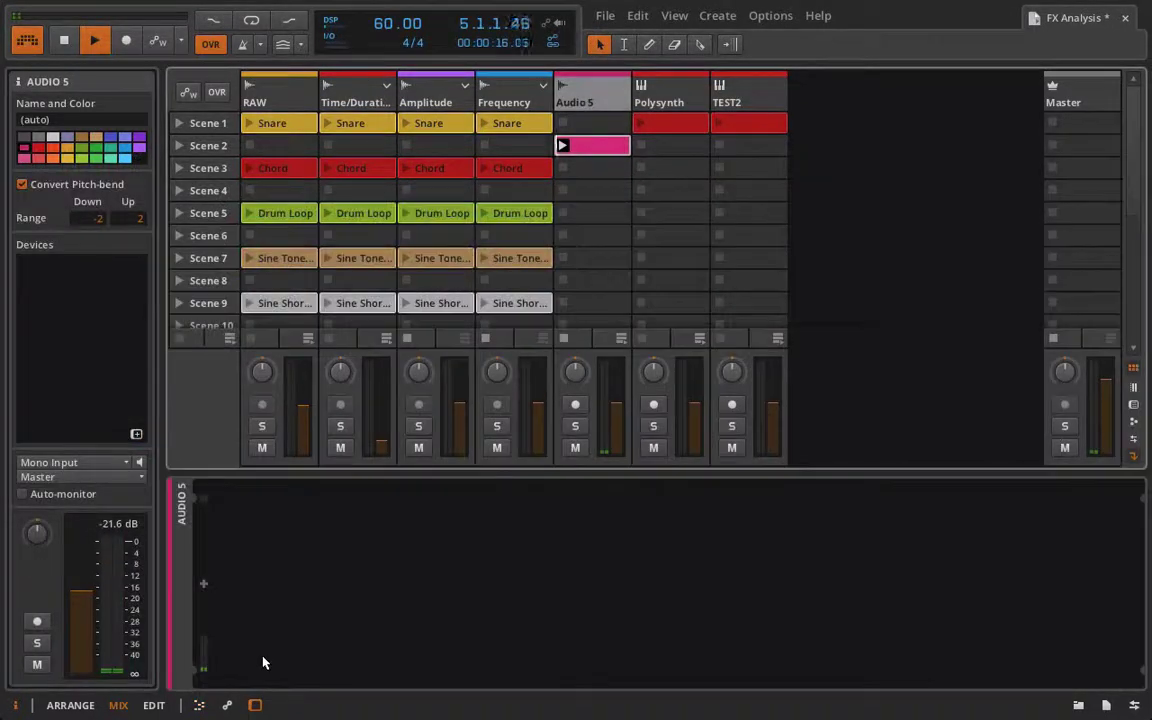
{"action": "left_click", "coordinate": [220, 623]}
{"action": "left_click", "coordinate": [203, 588]}
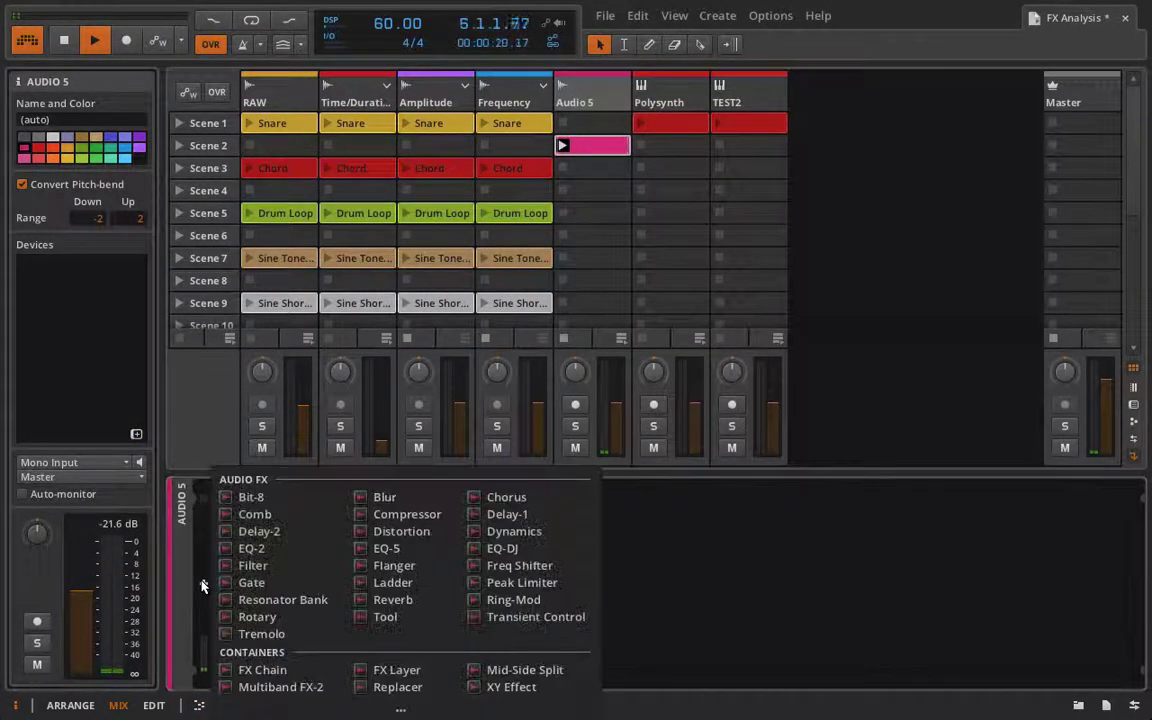
{"action": "left_click", "coordinate": [395, 614]}
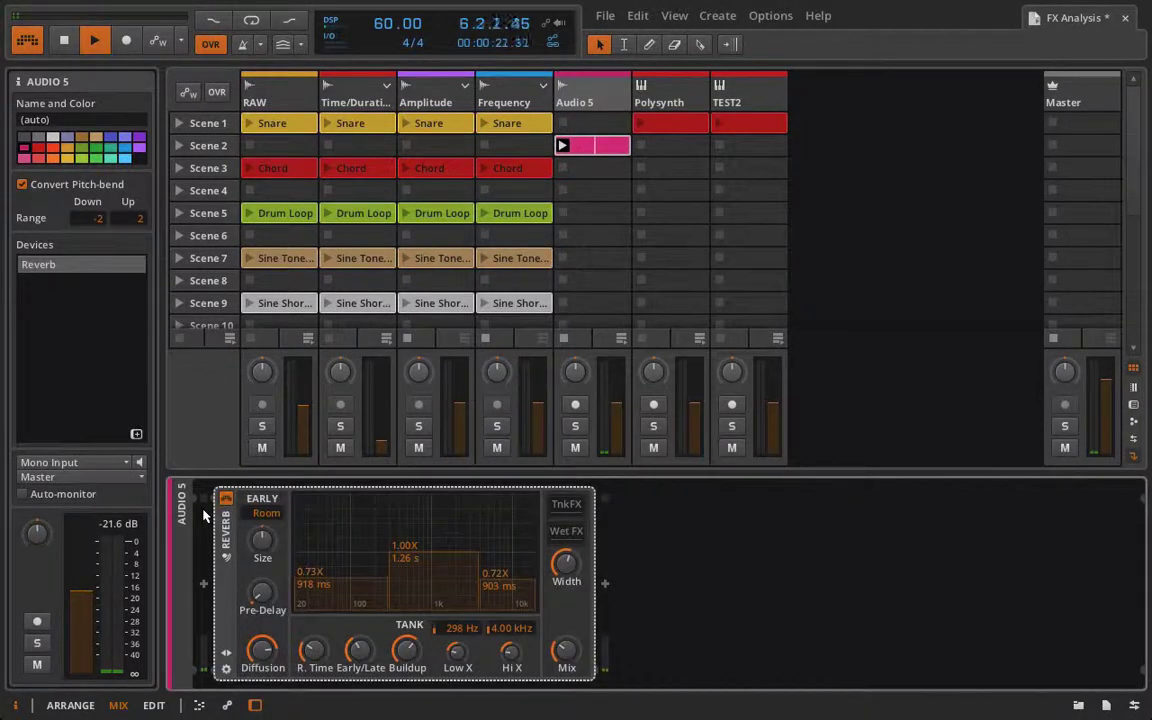
{"action": "key", "text": "Delete"}
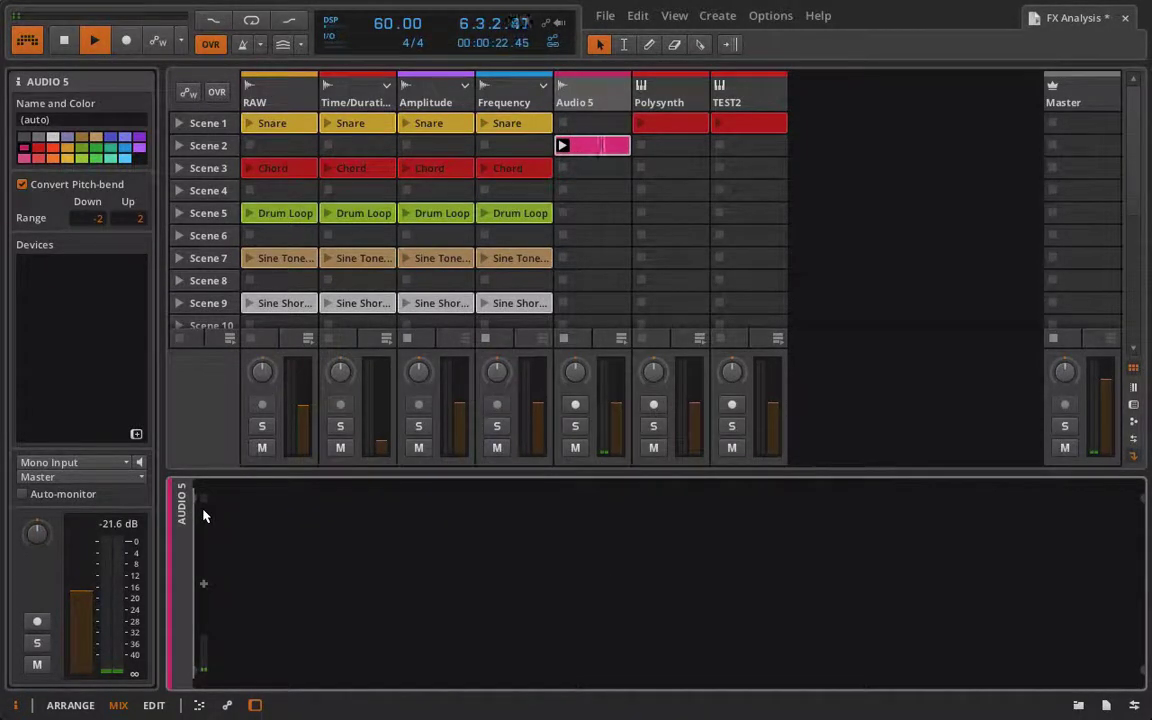
- Add two Tool devices in series to the Audio 5 device chain
{"action": "left_click", "coordinate": [203, 588]}
{"action": "left_click", "coordinate": [368, 618]}
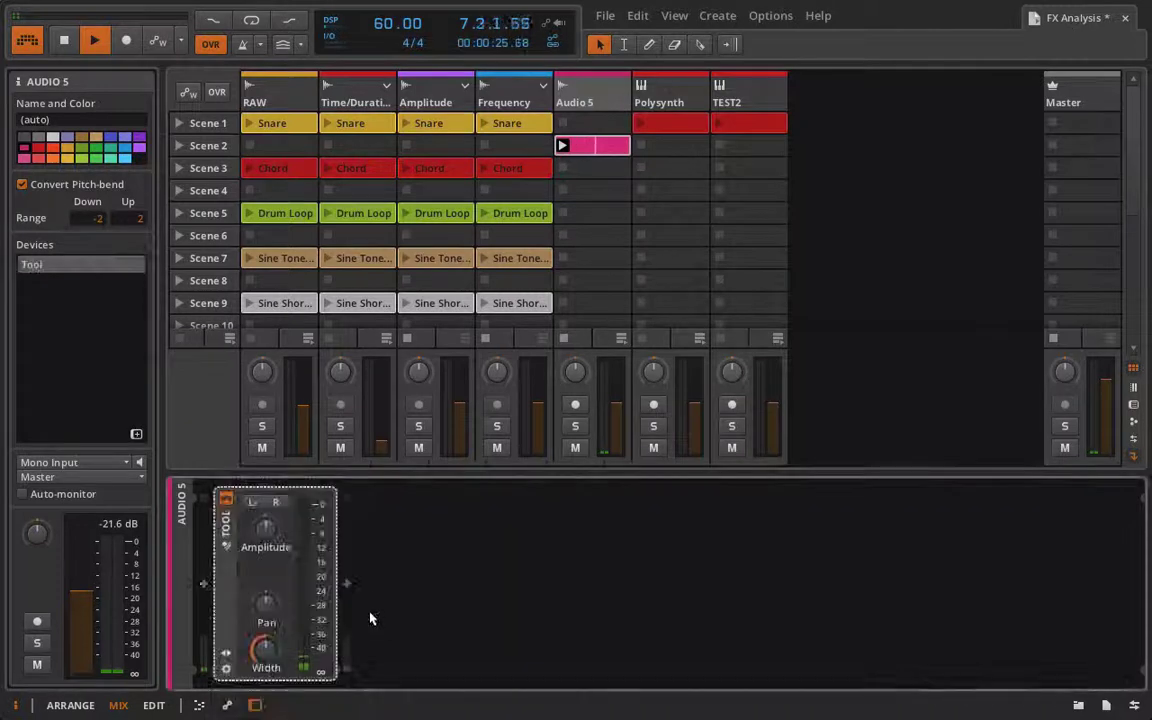
{"action": "left_click", "coordinate": [346, 584]}
{"action": "left_click", "coordinate": [515, 618]}
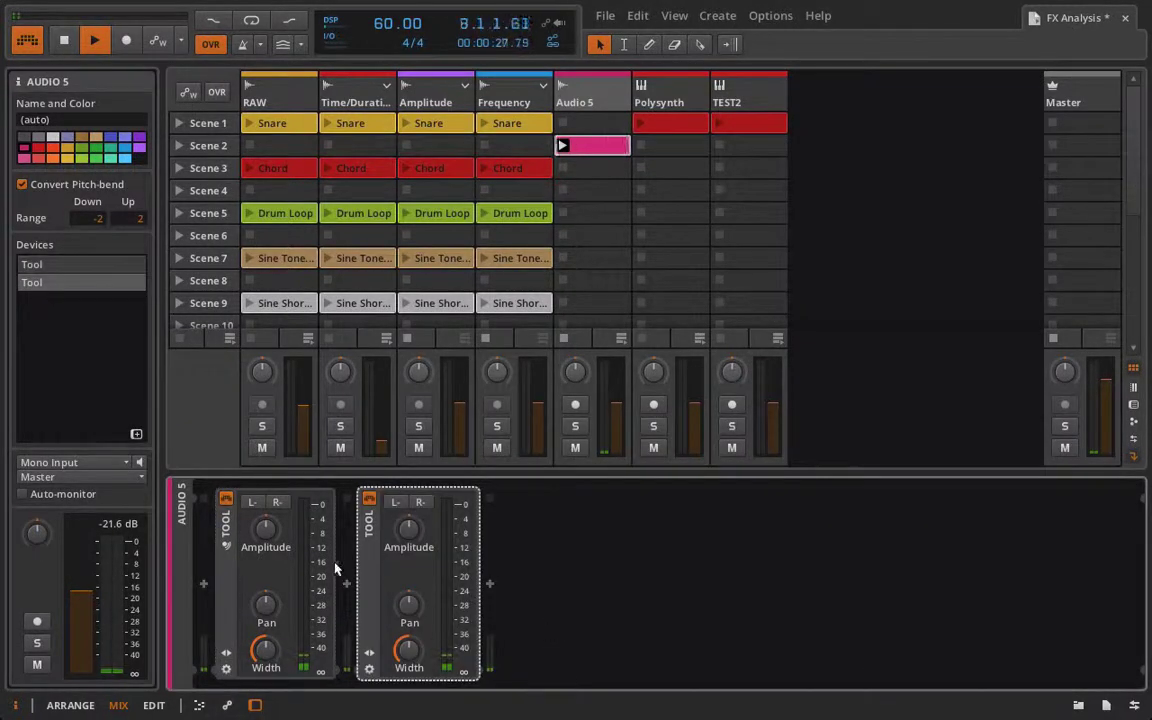
- Raise the first Tool's amplitude to about +25 dB and the second's slightly, and stop playback
{"action": "left_click_drag", "start_coordinate": [335, 568], "coordinate": [335, 504]}
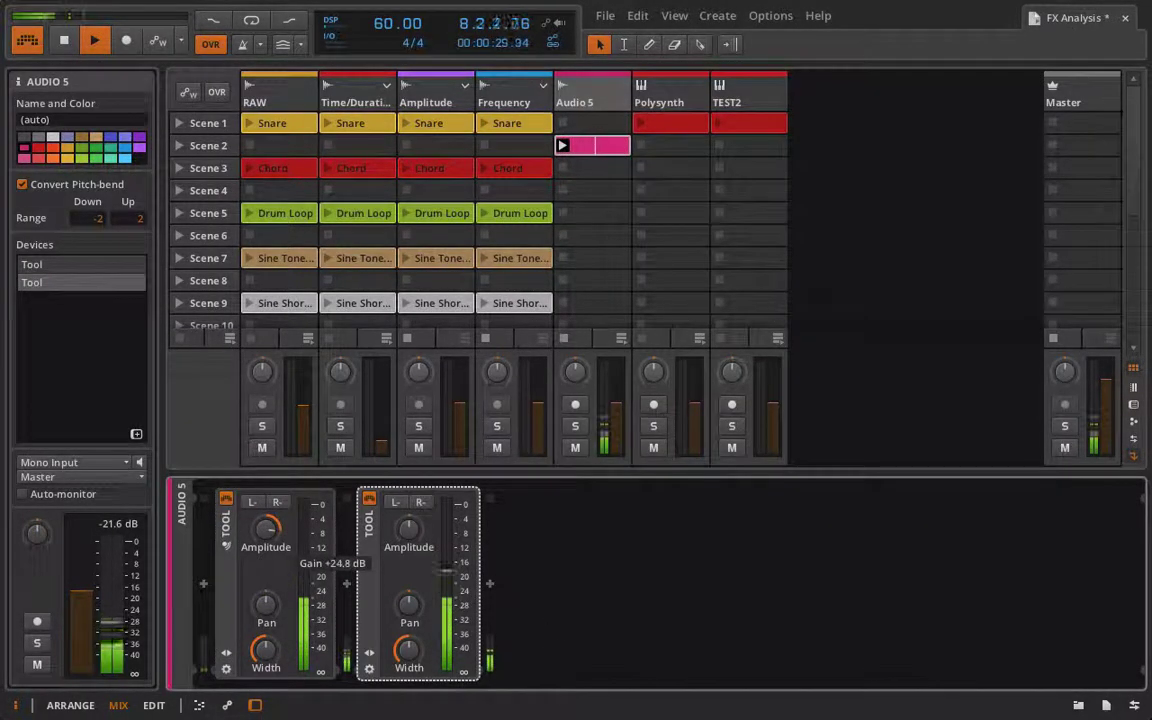
{"action": "mouse_move", "coordinate": [409, 528]}
{"action": "left_mouse_down"}
{"action": "mouse_move", "coordinate": [409, 514]}
{"action": "mouse_move", "coordinate": [409, 528]}
{"action": "left_mouse_up"}
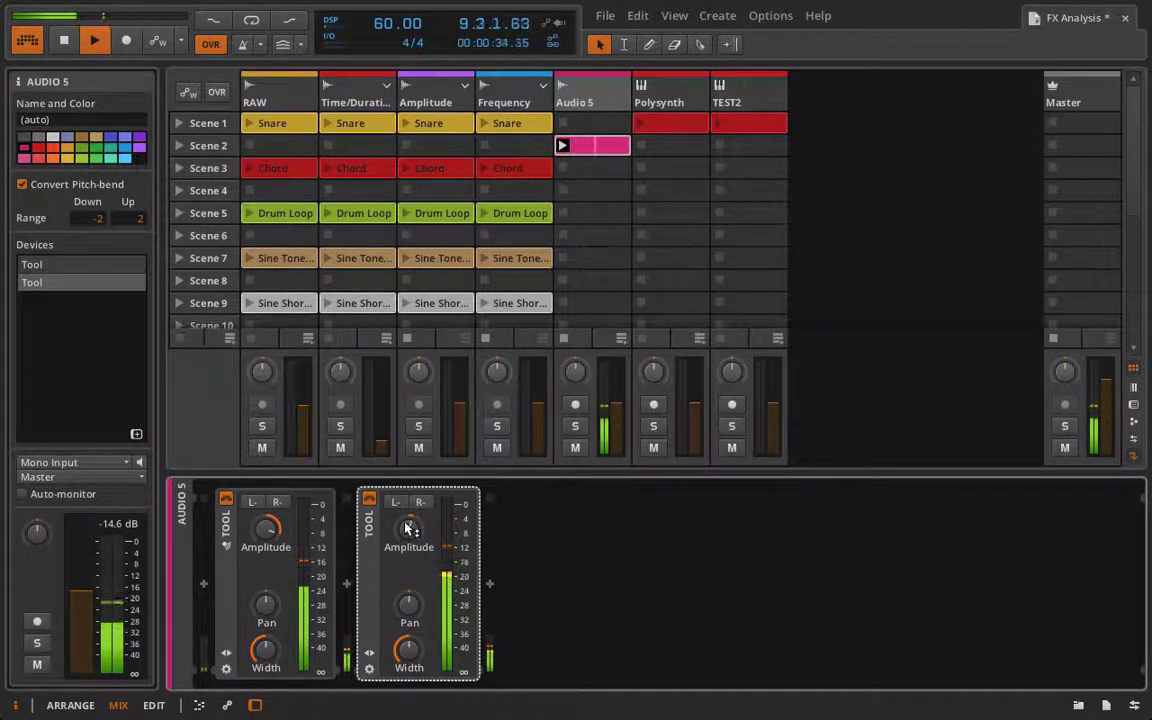
{"action": "key", "text": "space"}
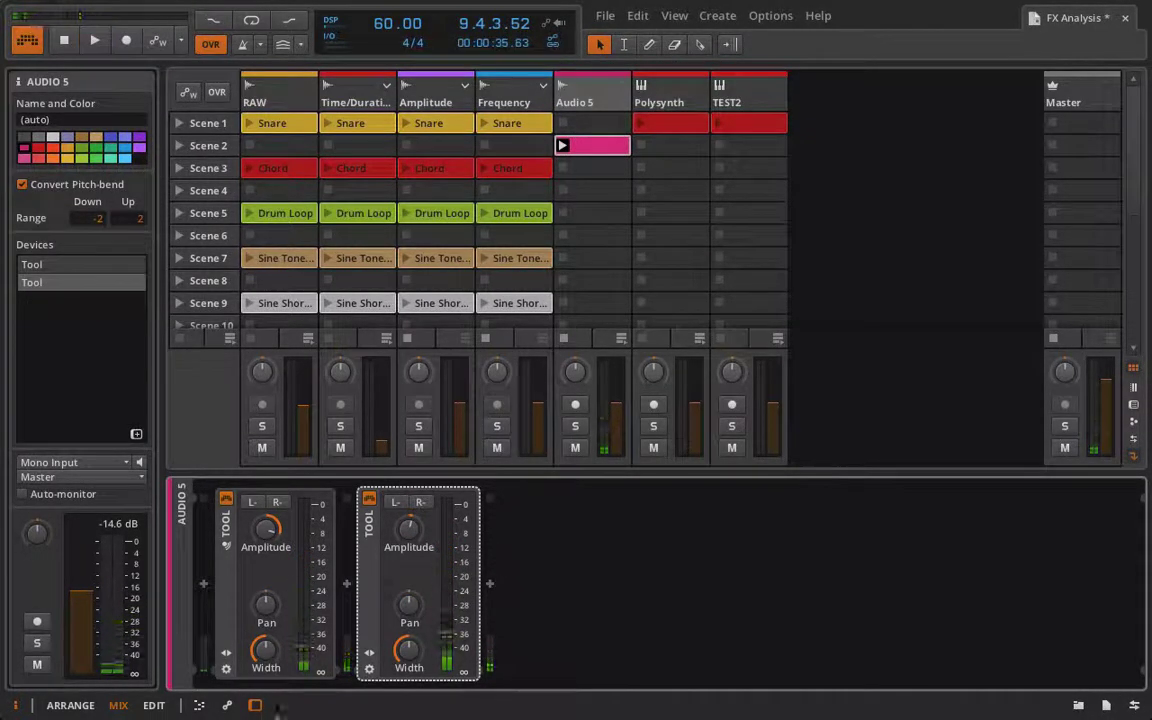
- Add a Resonator Bank after the second Tool and vary its Mix while the clip plays, ending fully wet
{"action": "left_click", "coordinate": [490, 585]}
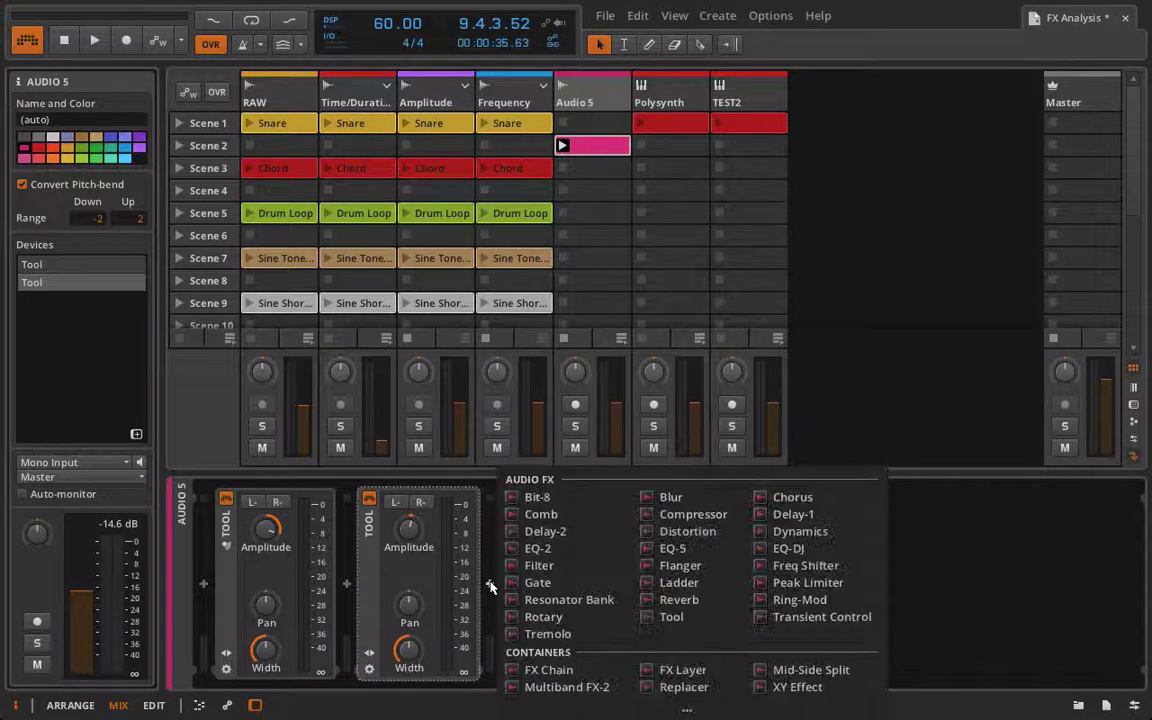
{"action": "left_click", "coordinate": [563, 602]}
{"action": "key", "text": "space"}
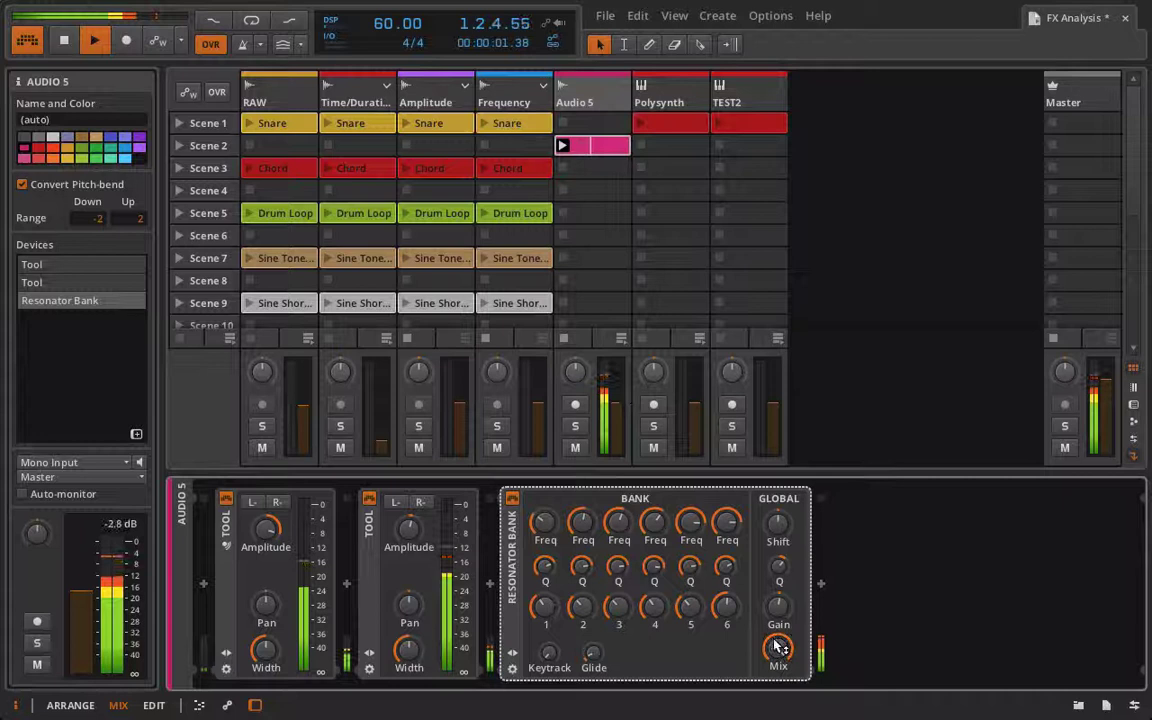
{"action": "left_click_drag", "start_coordinate": [779, 647], "coordinate": [779, 622]}
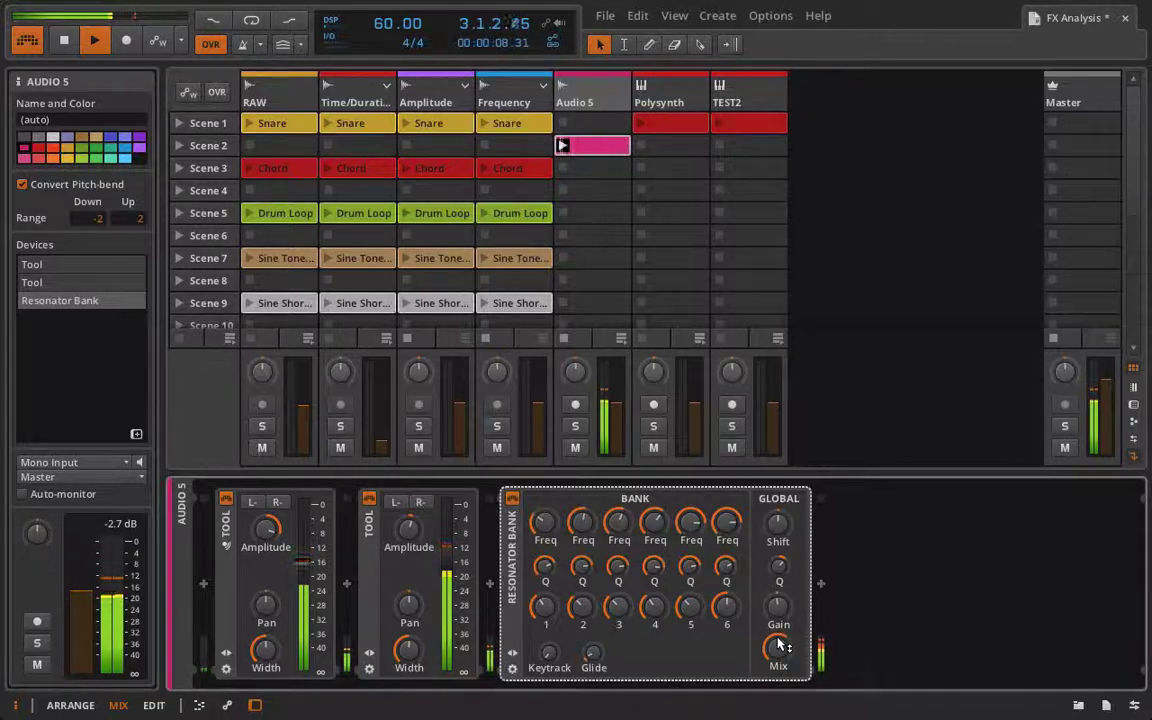
{"action": "left_click_drag", "start_coordinate": [778, 647], "coordinate": [778, 615]}
- Add a Hall Reverb after the Resonator Bank with a 2.63 s reverb time, slightly raised Early/Late, and a 1.22X low-band multiplier
{"action": "left_click", "coordinate": [821, 583]}
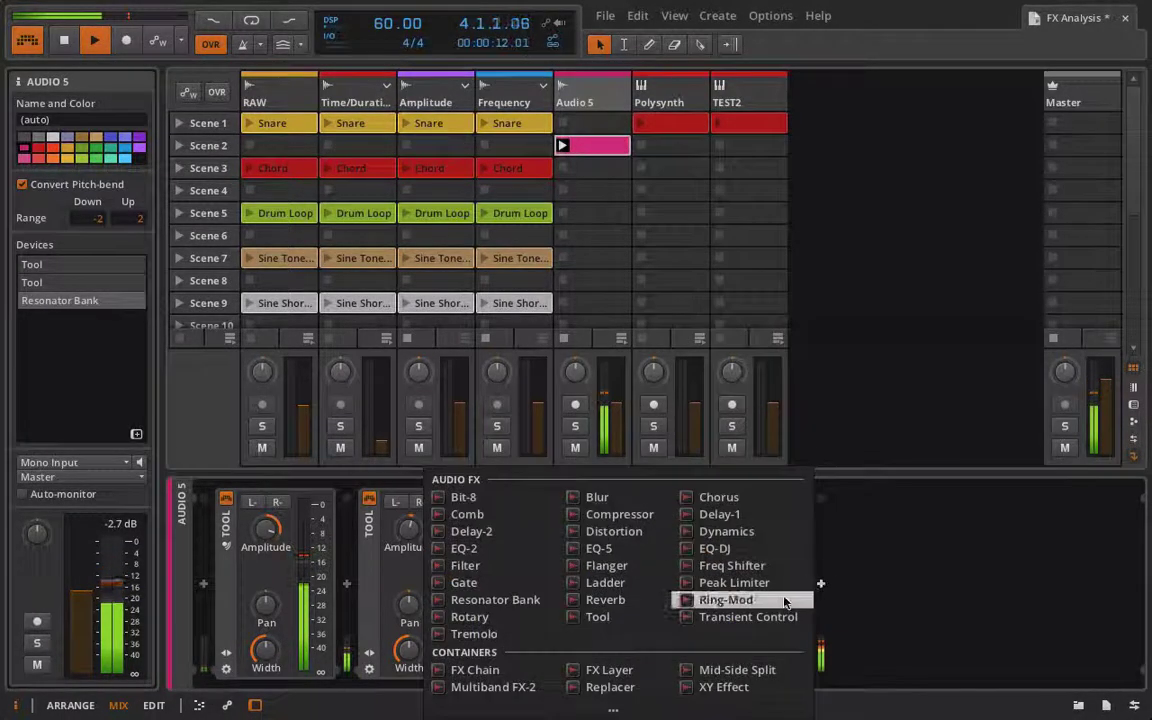
{"action": "left_click", "coordinate": [605, 599]}
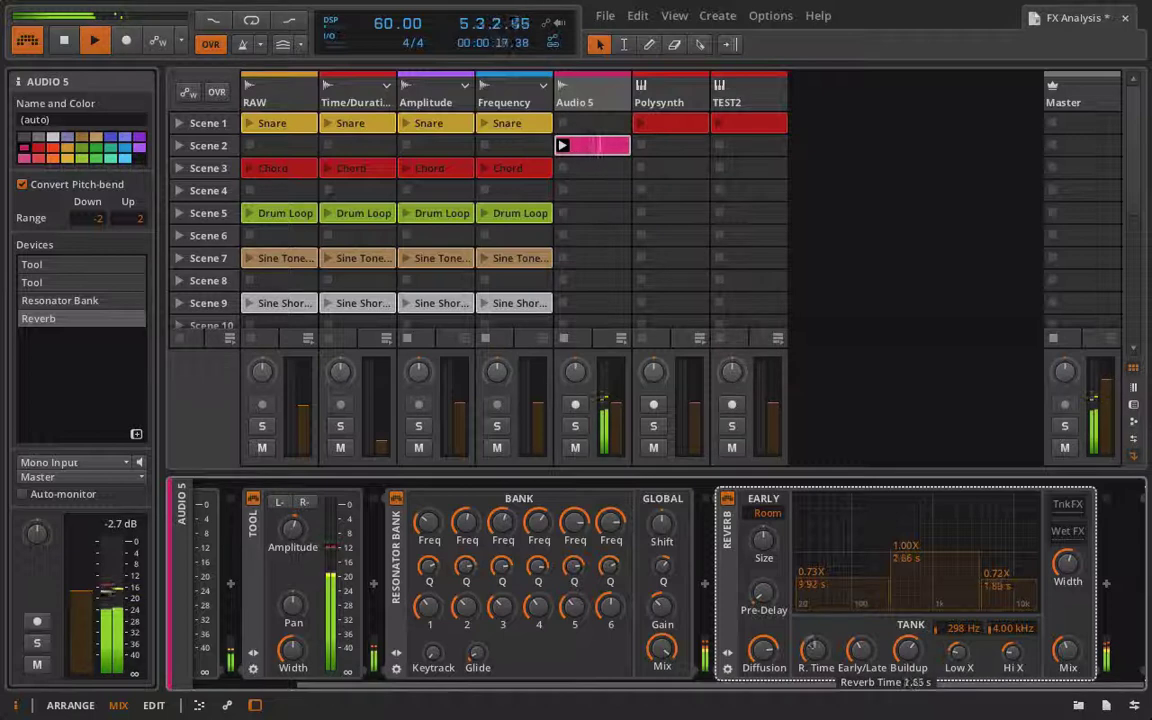
{"action": "left_click_drag", "start_coordinate": [860, 651], "coordinate": [860, 615]}
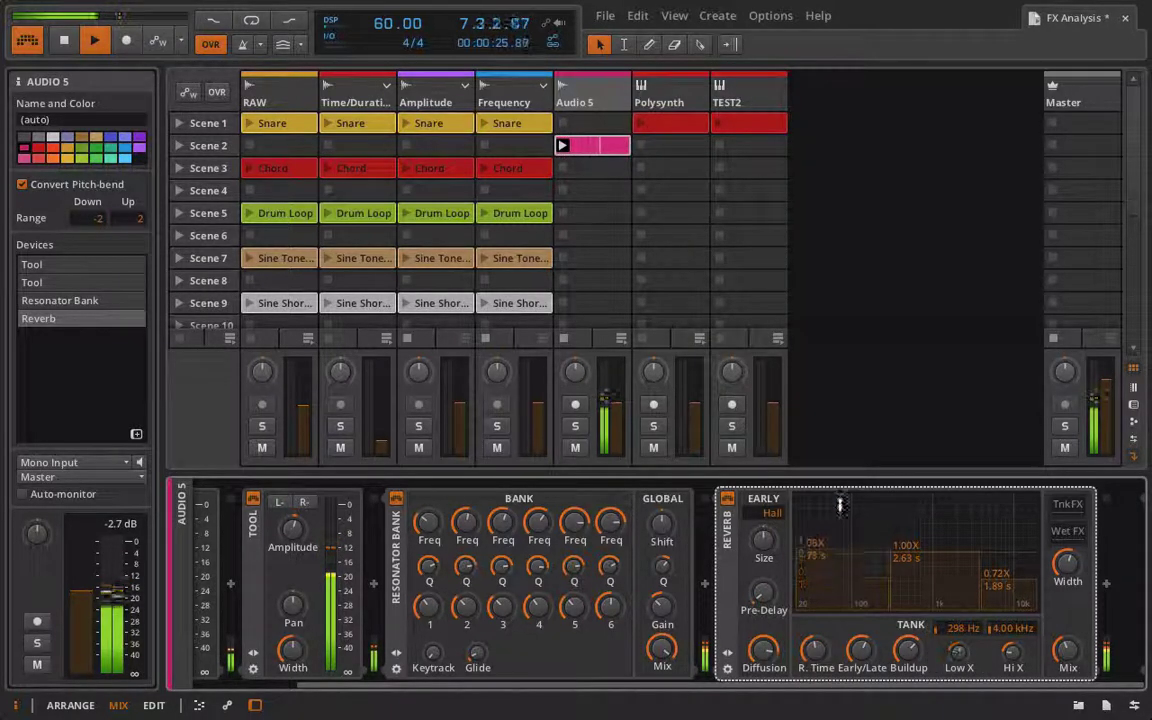
{"action": "left_click_drag", "start_coordinate": [840, 505], "coordinate": [841, 489]}
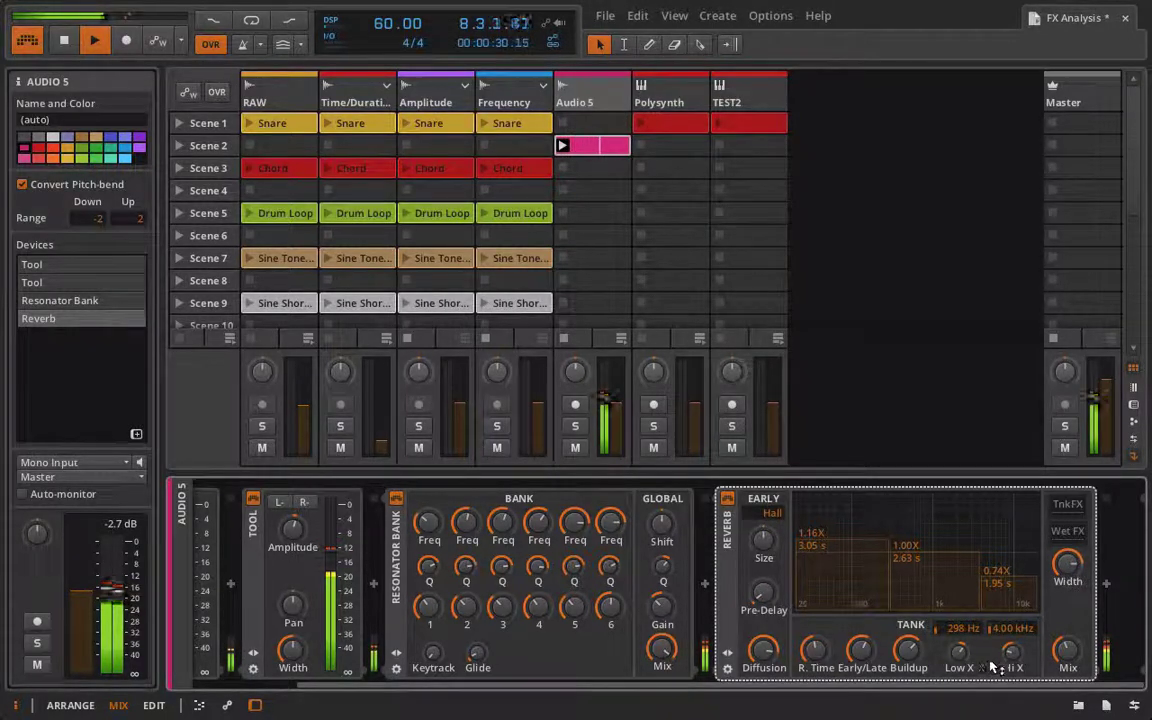
{"action": "key", "text": "space"}
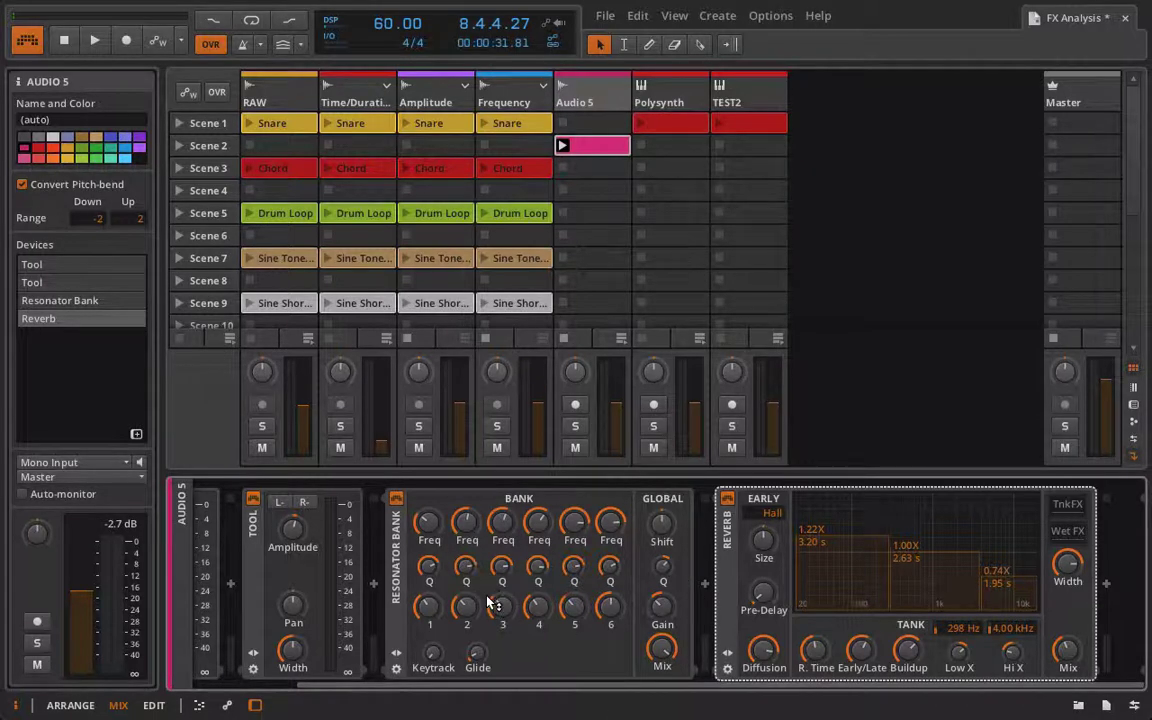
- Load the Macro Minor preset on the Resonator Bank and play the clip through it
{"action": "left_click", "coordinate": [395, 658]}
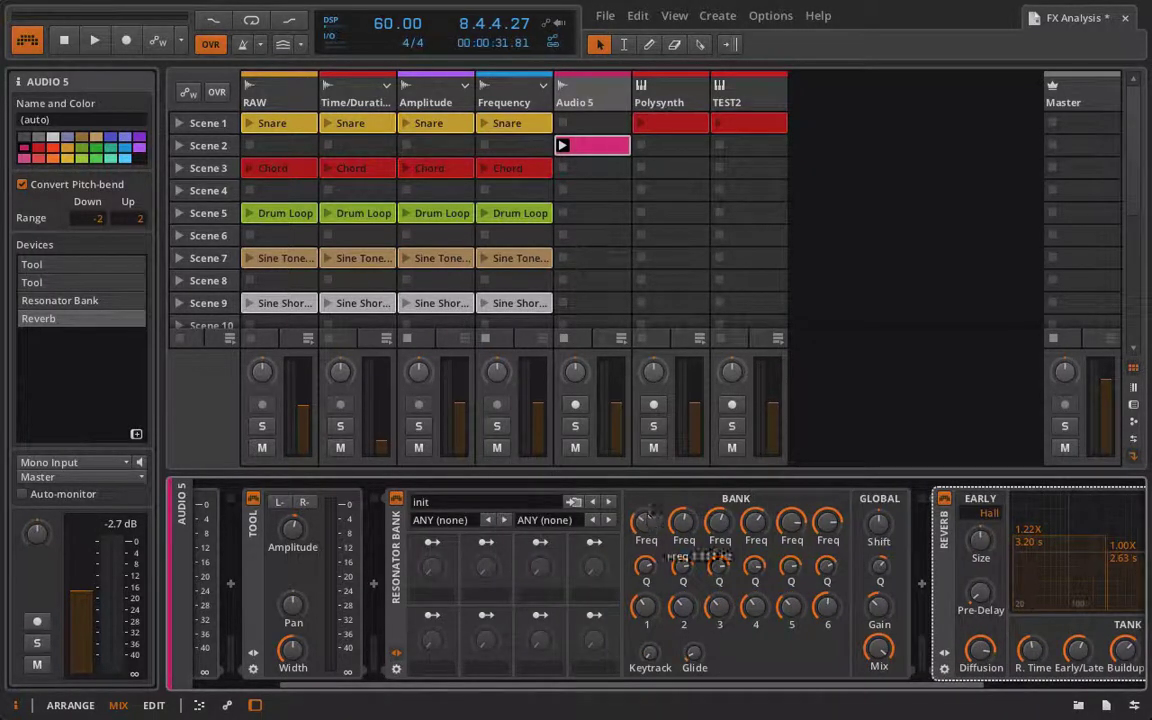
{"action": "left_click", "coordinate": [465, 503]}
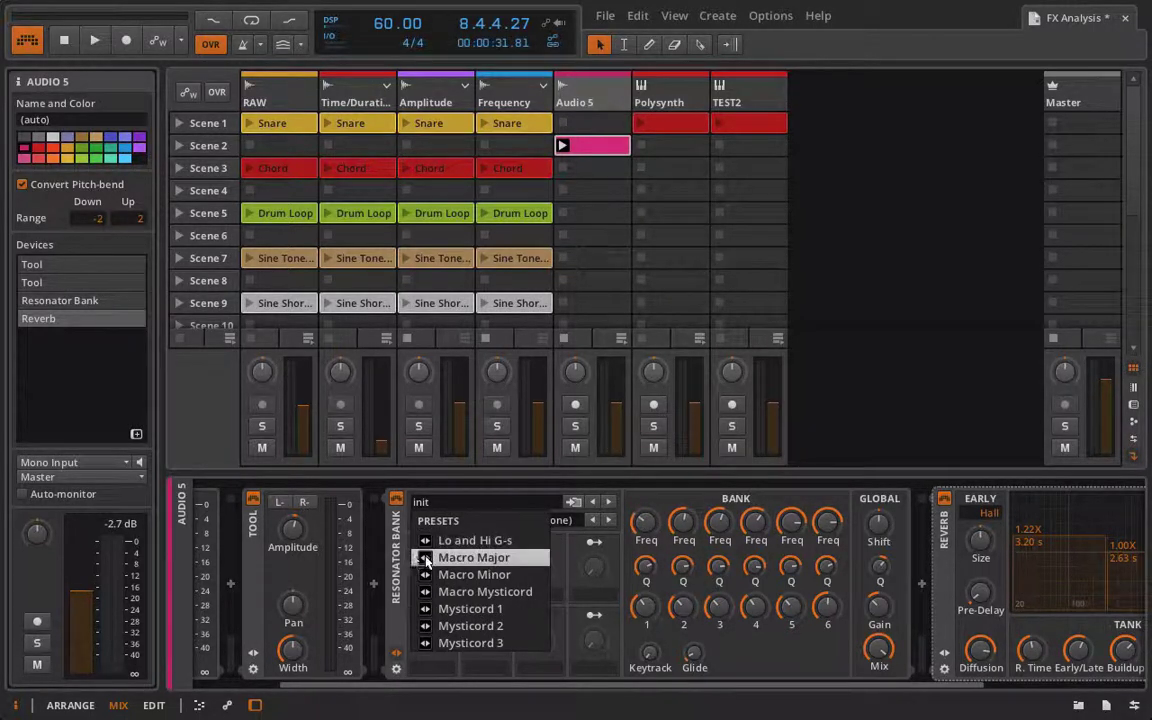
{"action": "left_click", "coordinate": [490, 574]}
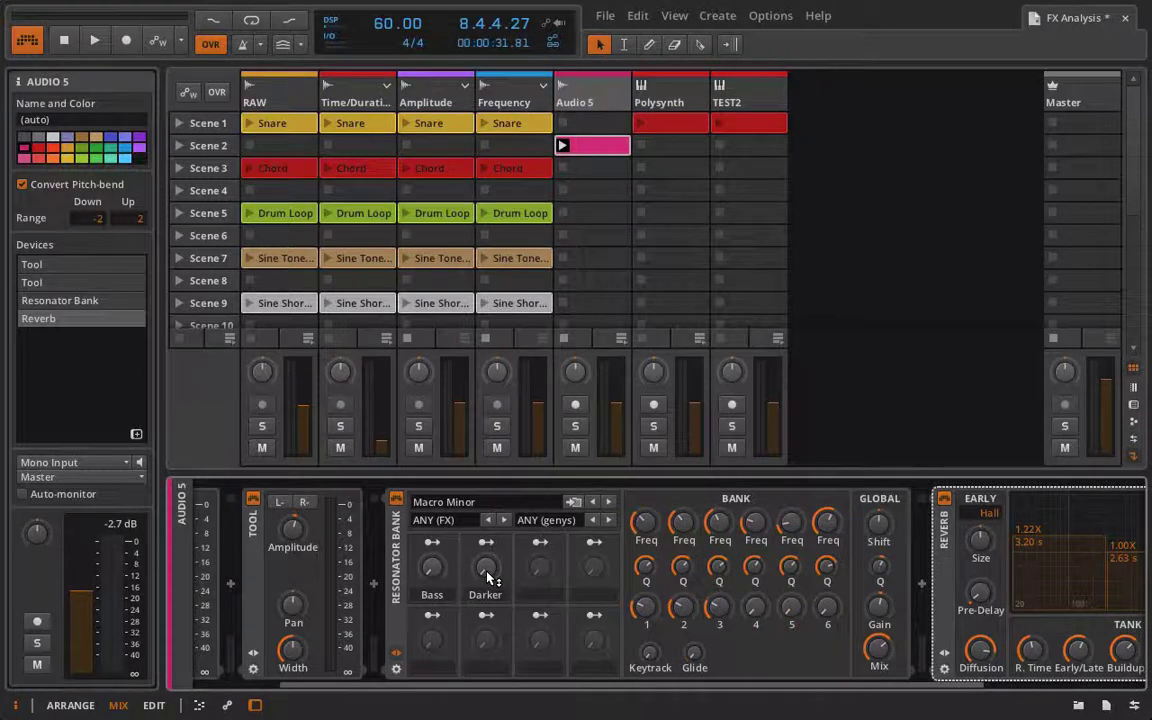
{"action": "key", "text": "space"}
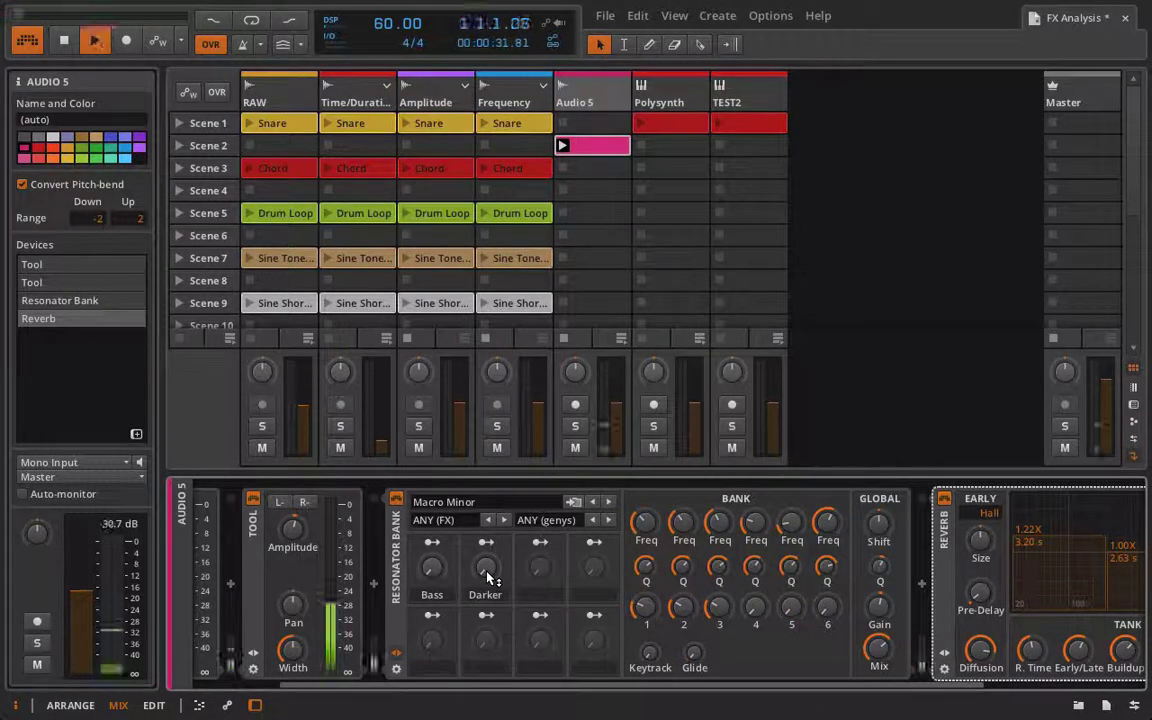
{"action": "scroll", "coordinate": [600, 590], "scroll_direction": "down", "scroll_amount": 3}
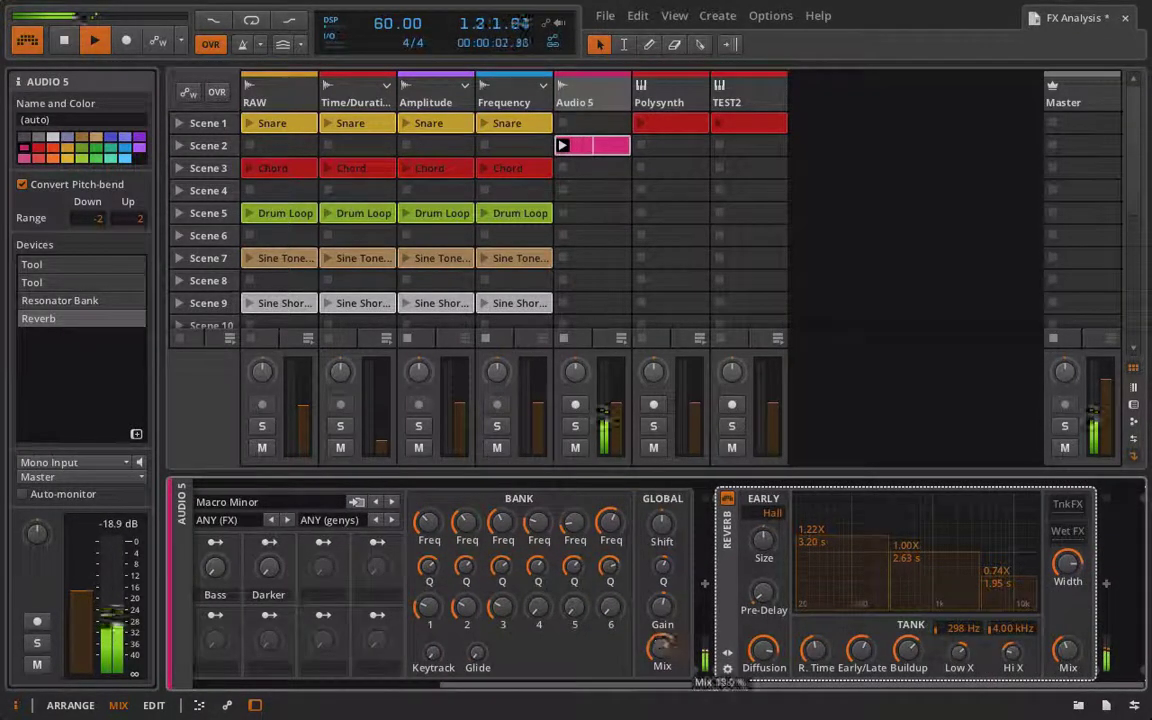
{"action": "scroll", "coordinate": [535, 603], "scroll_direction": "up", "scroll_amount": 1}
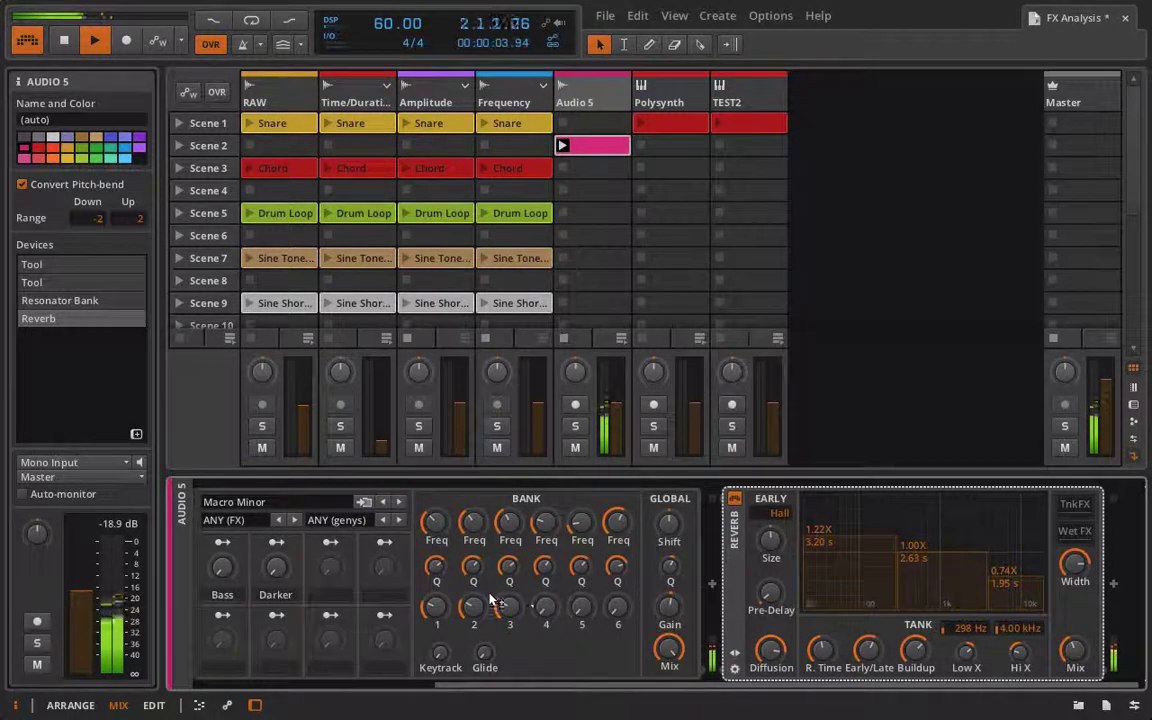
- Raise the Resonator Bank's Darker macro to about 41.5% and vary its Bass macro while the clip plays
{"action": "scroll", "coordinate": [419, 607], "scroll_direction": "up", "scroll_amount": 2}
{"action": "left_click_drag", "start_coordinate": [371, 567], "coordinate": [371, 540]}
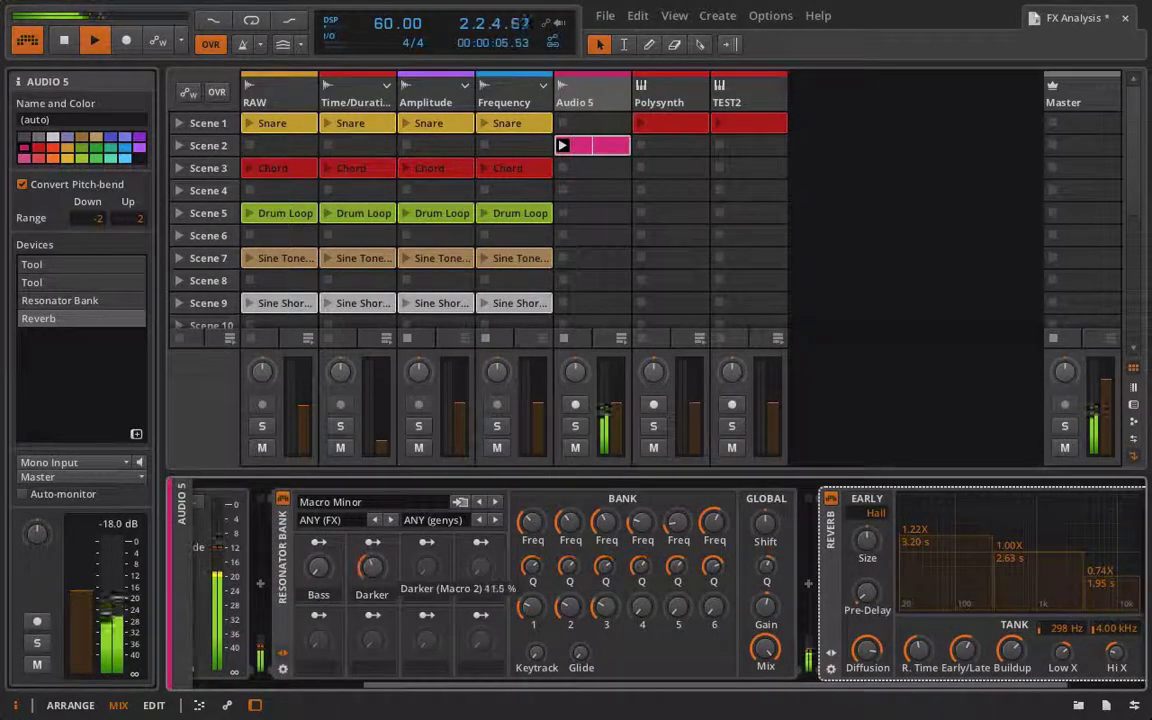
{"action": "left_click_drag", "start_coordinate": [318, 574], "coordinate": [320, 566]}
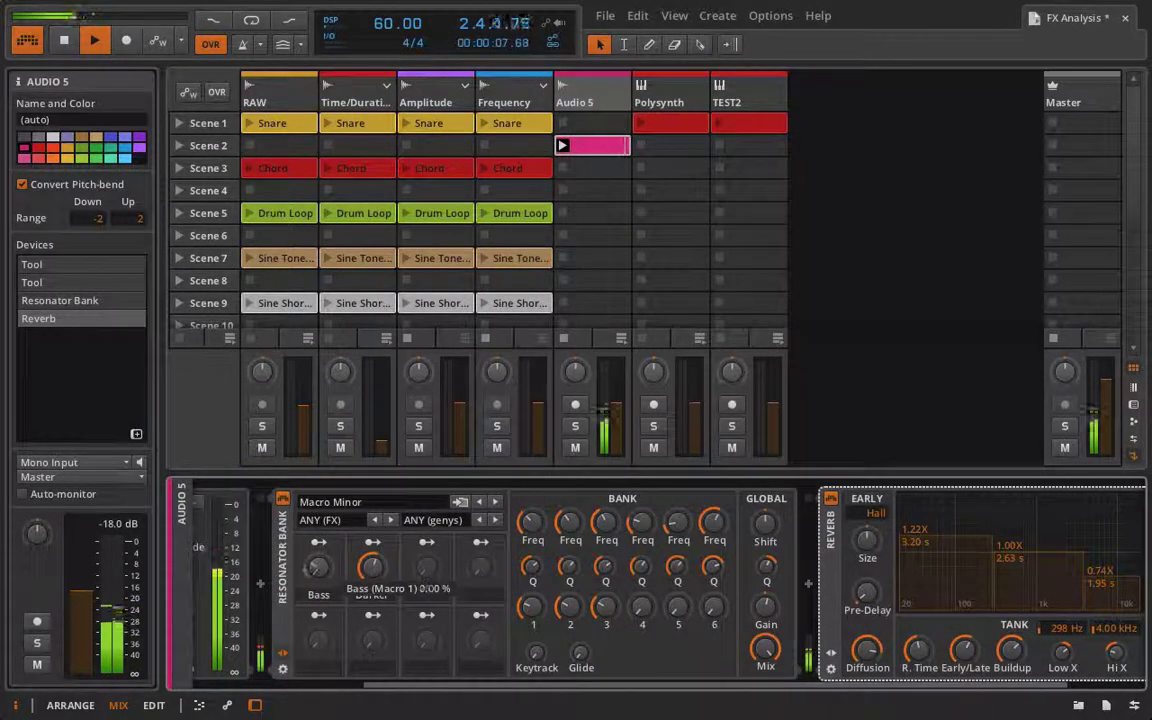
- Adjust the Reverb's Mix, set its Diffusion to about 86.5%, and raise the Resonator Bank's global Gain slightly
{"action": "scroll", "coordinate": [766, 660], "scroll_direction": "down", "scroll_amount": 2}
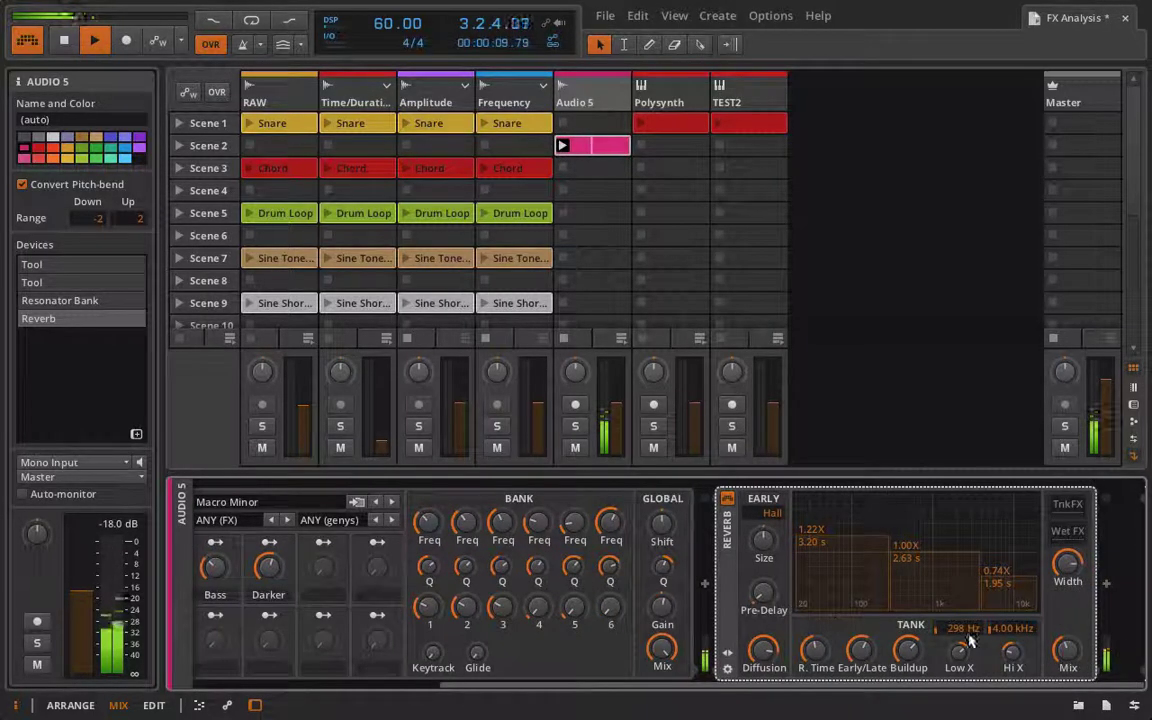
{"action": "left_click_drag", "start_coordinate": [1070, 651], "coordinate": [1070, 645]}
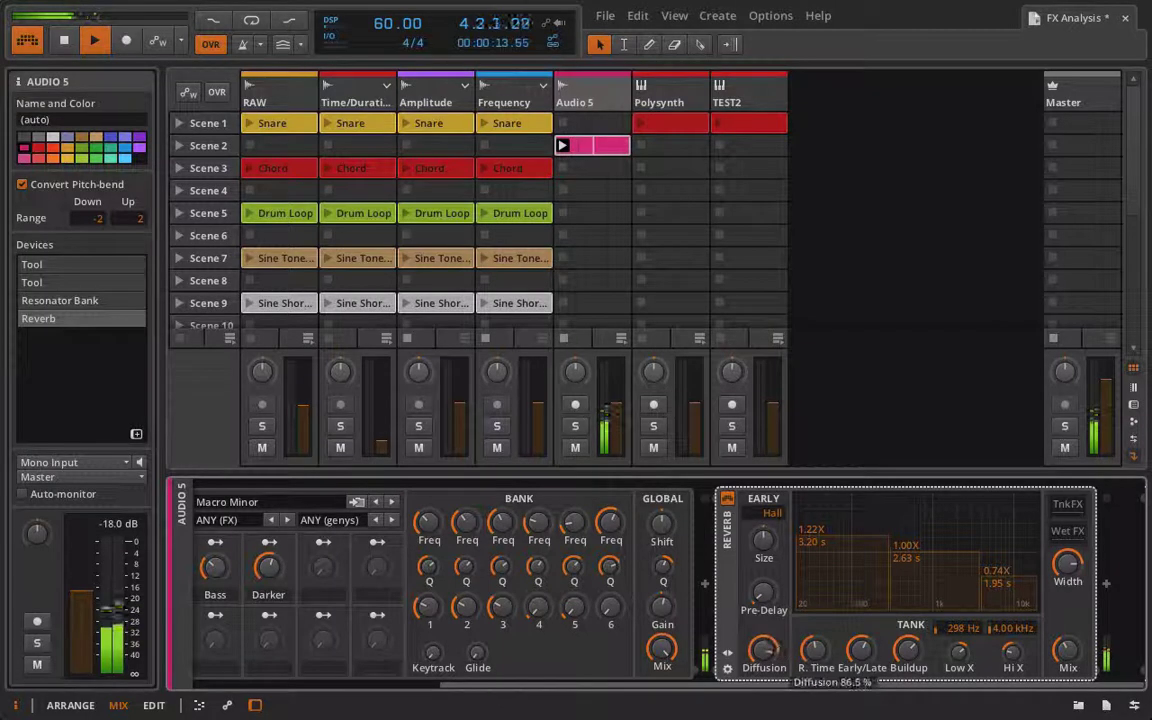
{"action": "left_click_drag", "start_coordinate": [677, 623], "coordinate": [677, 614]}
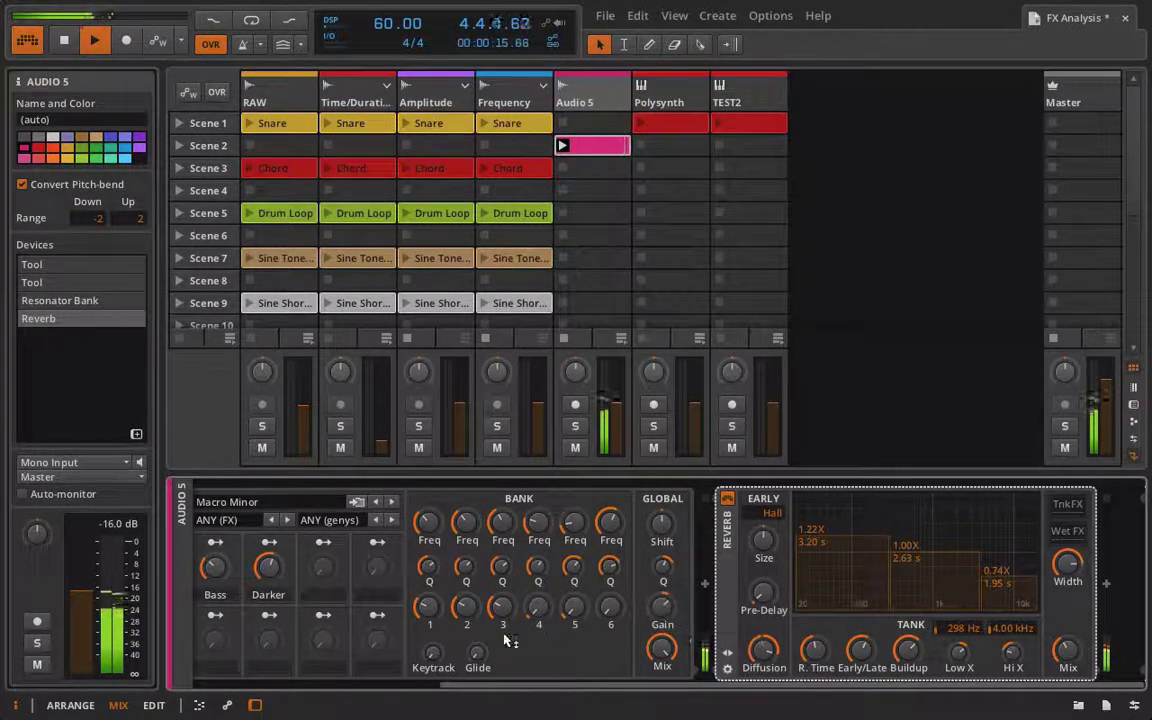
- Load the Macro Mysticord preset on the Resonator Bank and raise its Lower macro
{"action": "scroll", "coordinate": [515, 503], "scroll_direction": "up", "scroll_amount": 3}
{"action": "left_click", "coordinate": [511, 502]}
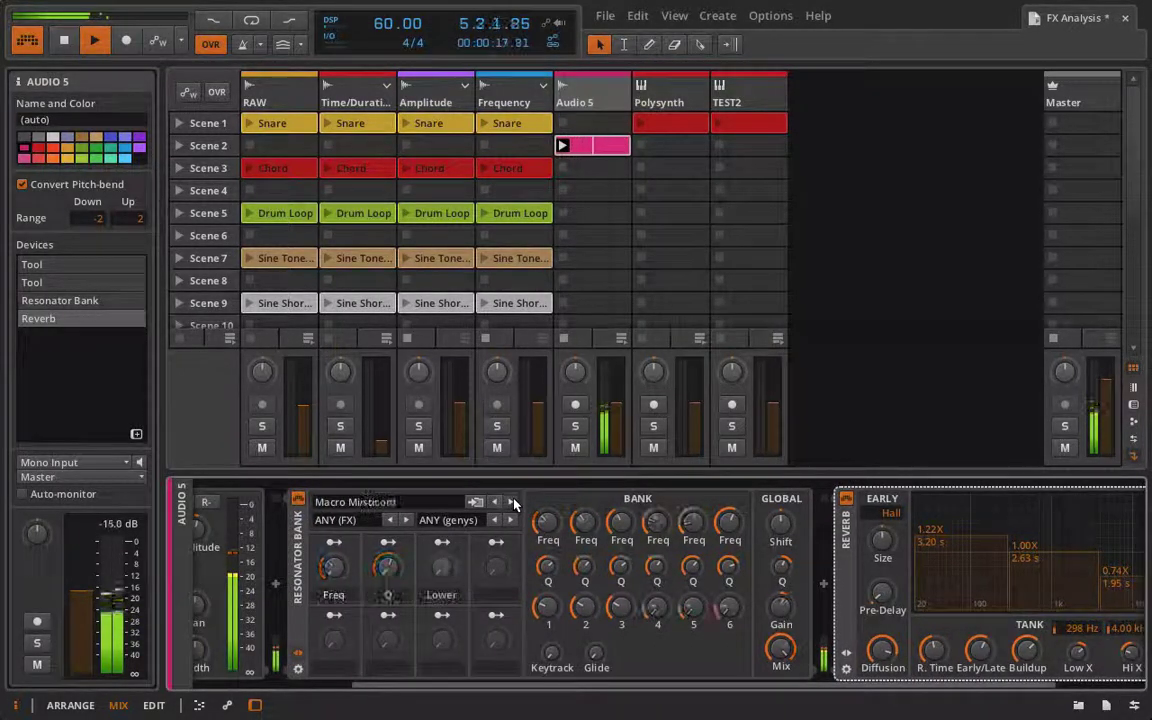
{"action": "left_click_drag", "start_coordinate": [437, 572], "coordinate": [437, 560]}
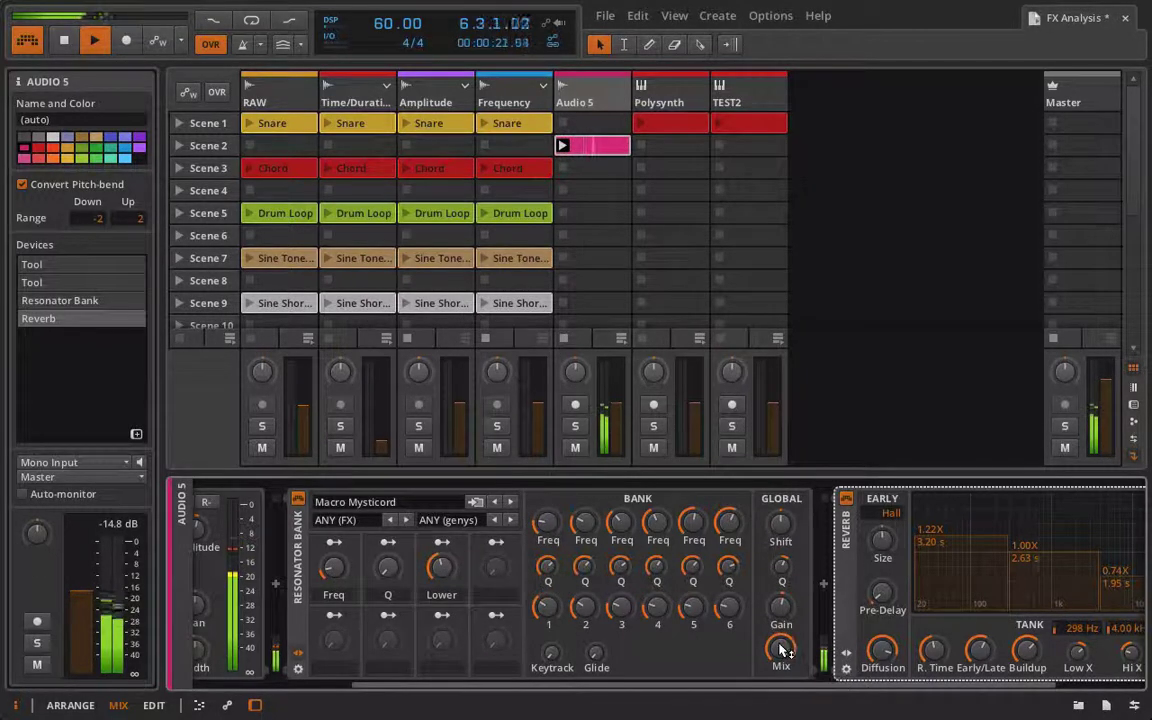
- Adjust the levels of resonators 3 and 6 and the frequency of resonator 6 in the Resonator Bank
{"action": "left_click_drag", "start_coordinate": [621, 607], "coordinate": [621, 602]}
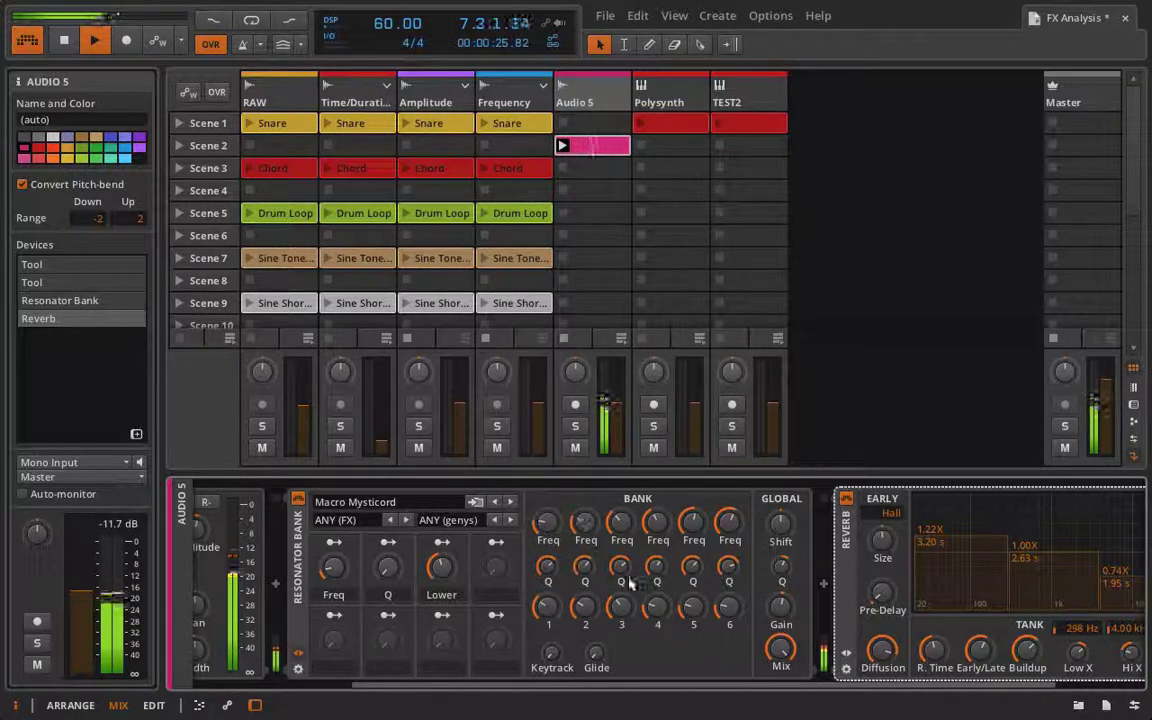
{"action": "left_click_drag", "start_coordinate": [729, 607], "coordinate": [729, 604]}
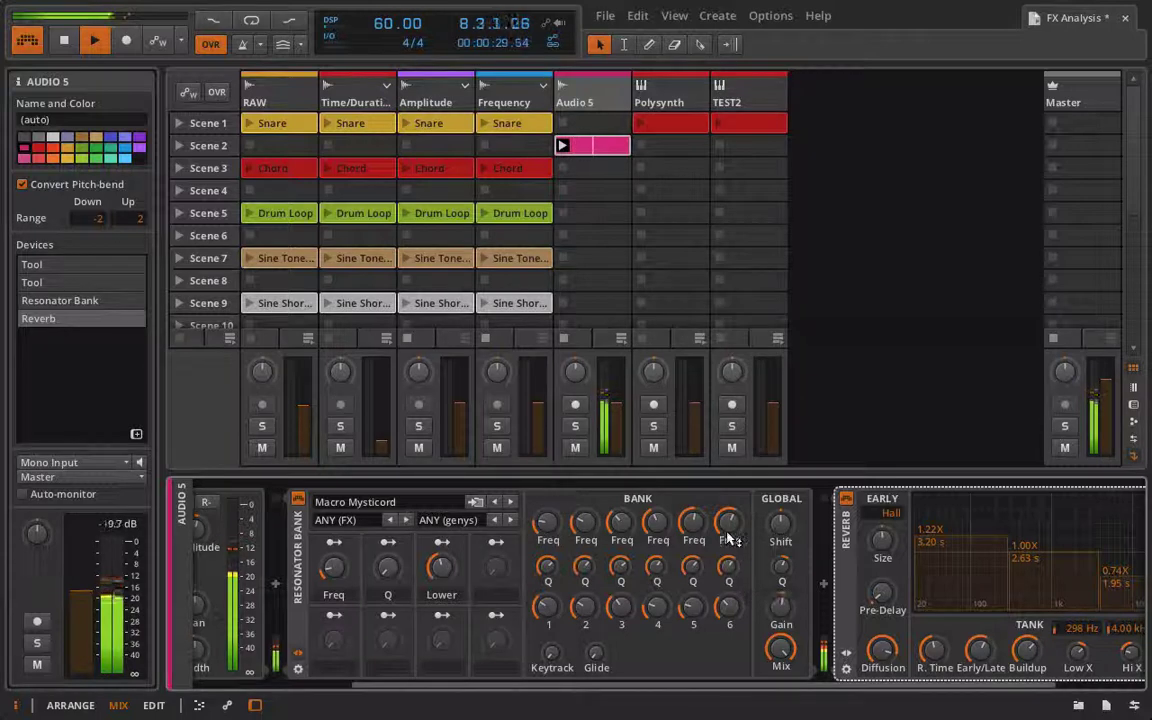
{"action": "left_click_drag", "start_coordinate": [730, 537], "coordinate": [730, 528]}
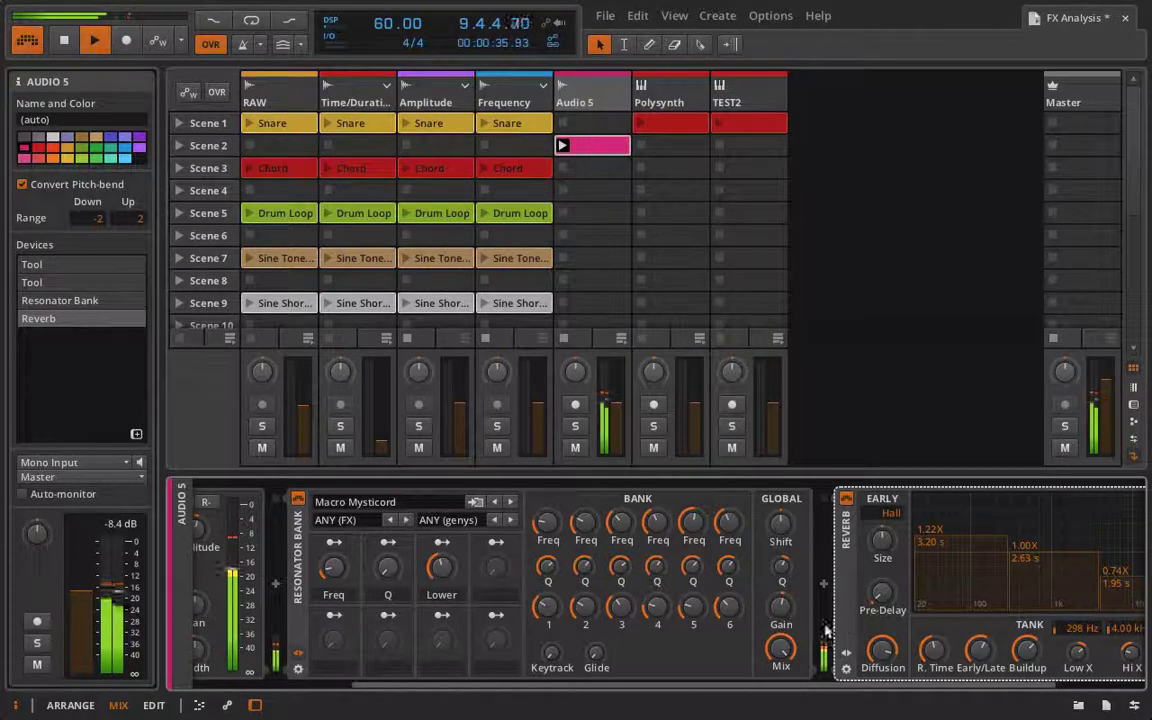
- Insert a Delay-2 between the Resonator Bank and the Reverb, load its Diffusing Delay preset, and collapse its macro section
{"action": "left_click", "coordinate": [823, 586]}
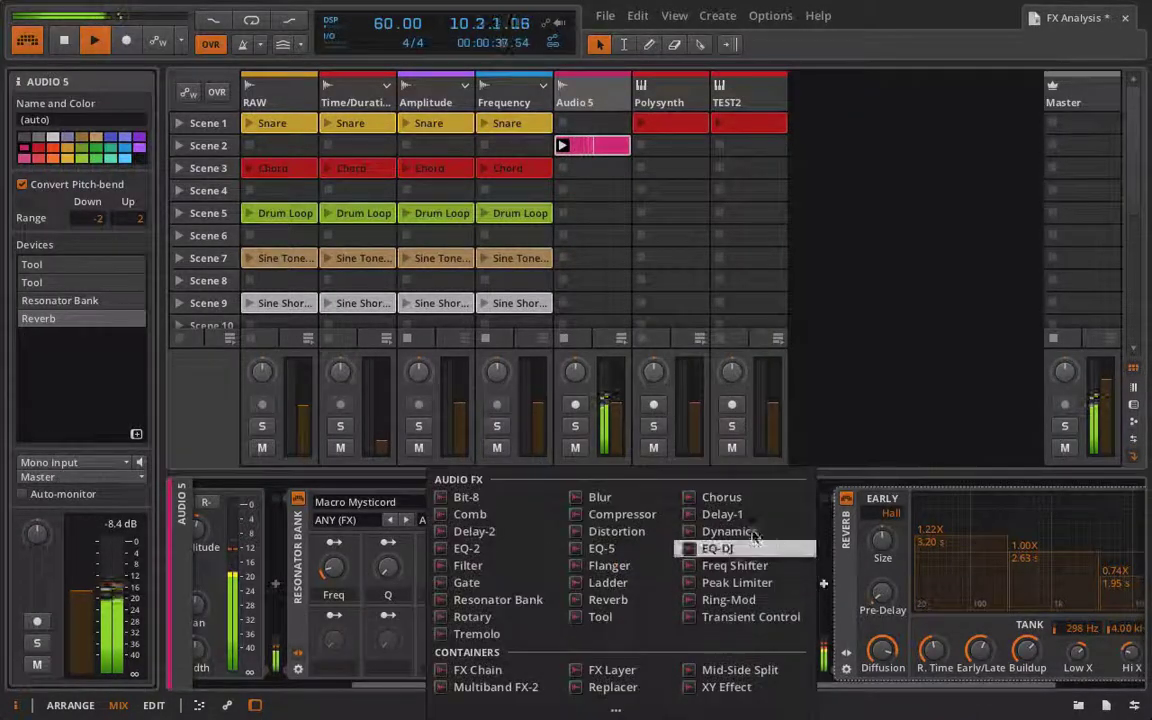
{"action": "left_click", "coordinate": [498, 533]}
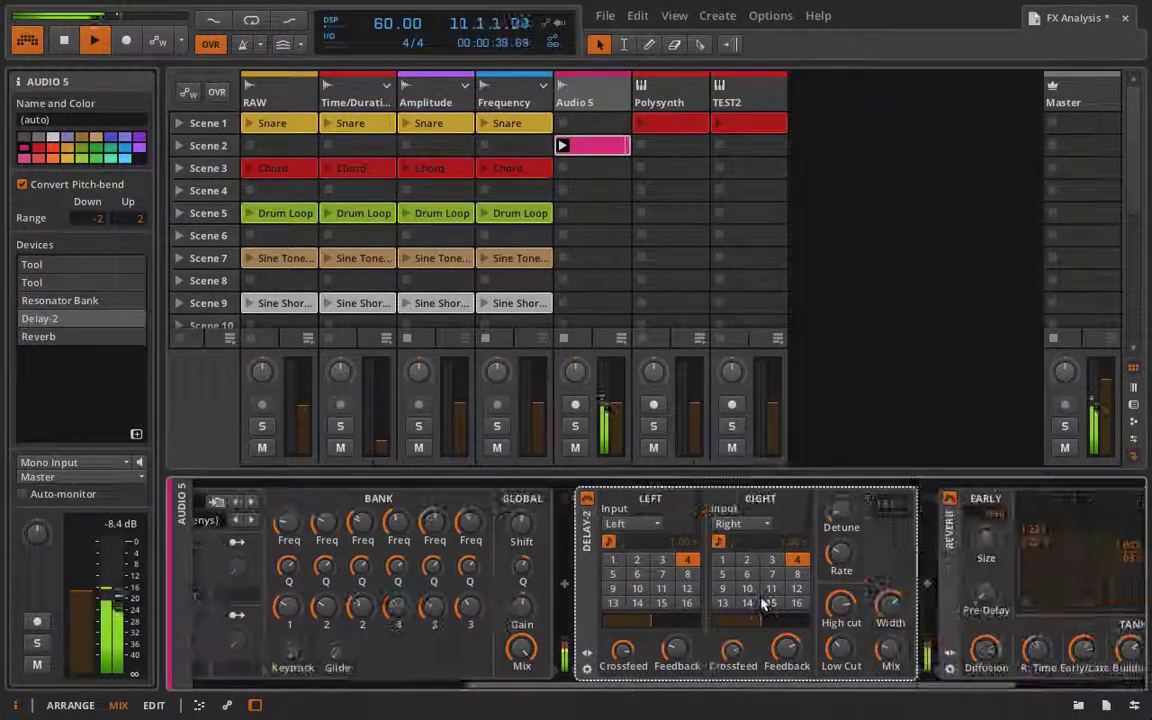
{"action": "left_click", "coordinate": [590, 662]}
{"action": "left_click", "coordinate": [614, 510]}
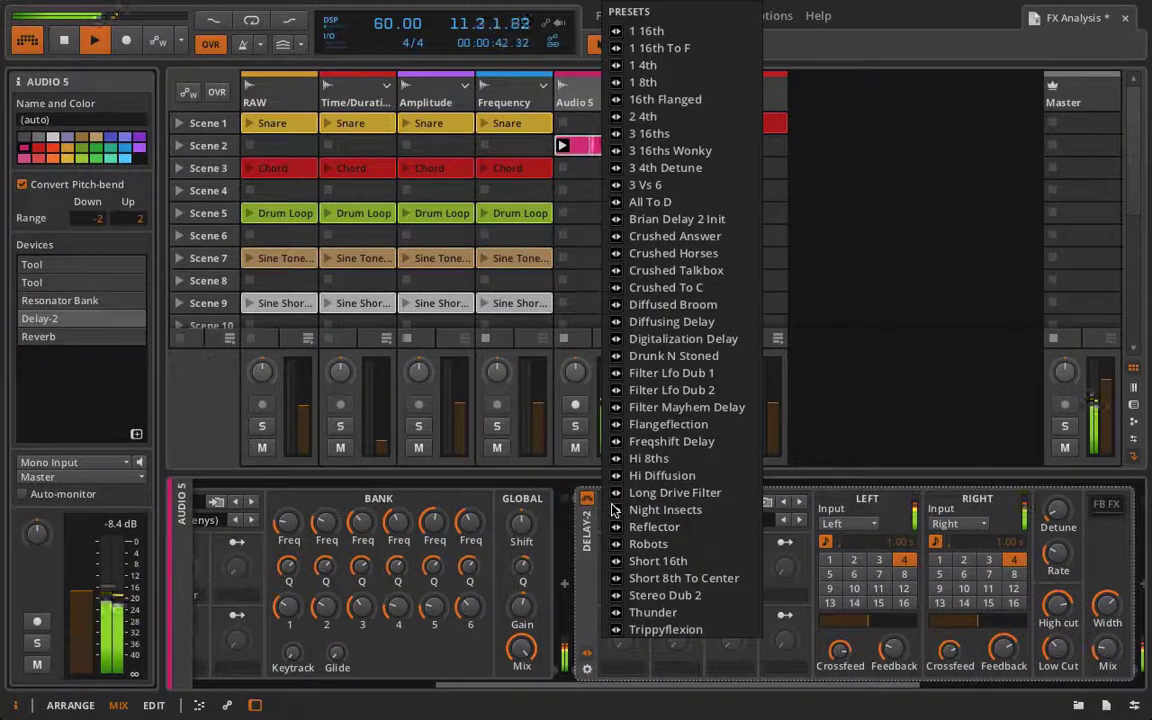
{"action": "left_click", "coordinate": [734, 324]}
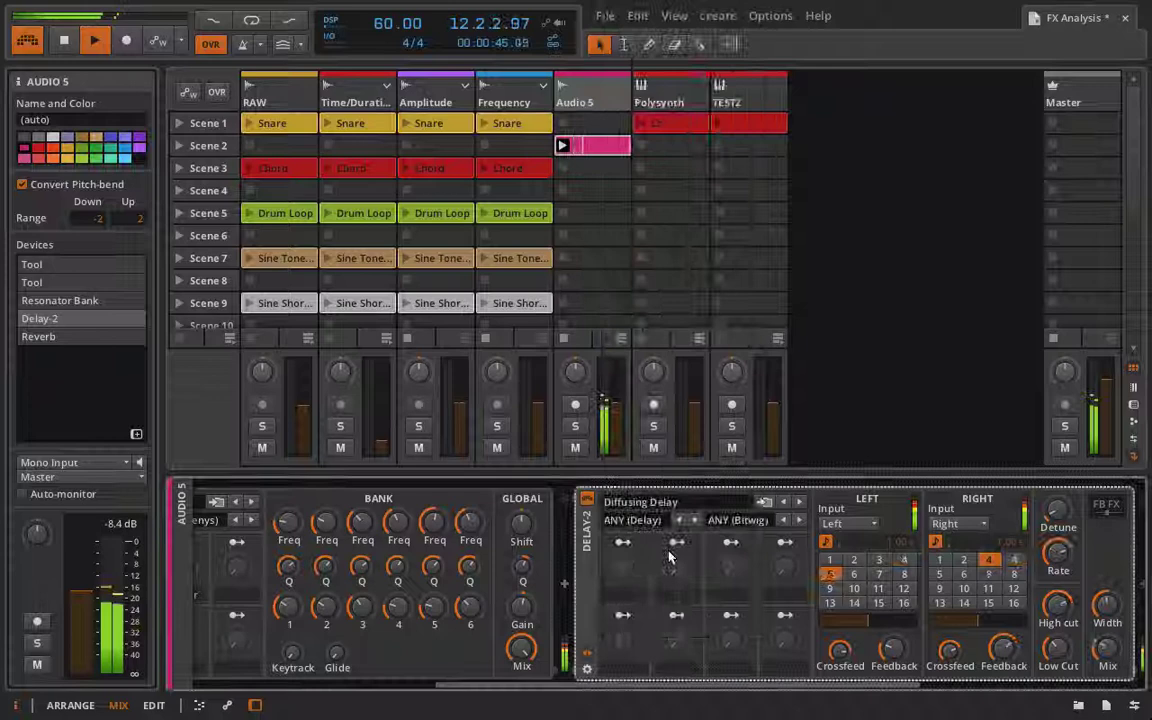
{"action": "left_click", "coordinate": [586, 652]}
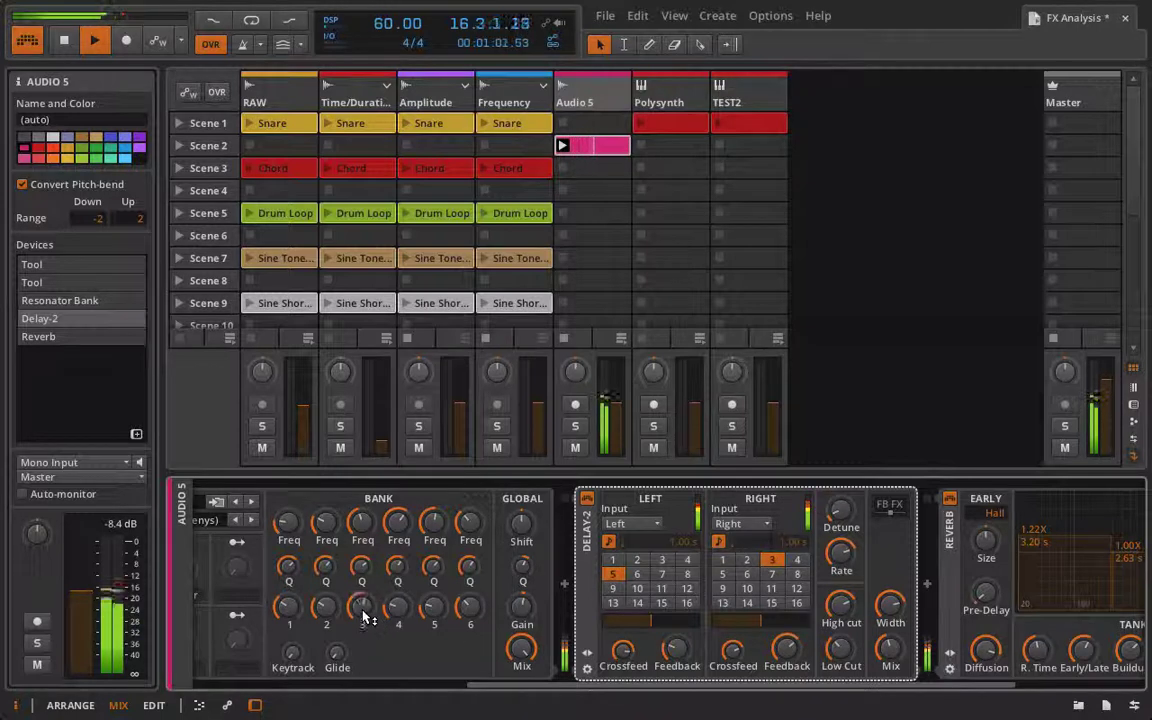
- Vary individual resonators' frequency, Q and level in the Resonator Bank, and set Delay-2's right delay time to 9
{"action": "mouse_move", "coordinate": [326, 522]}
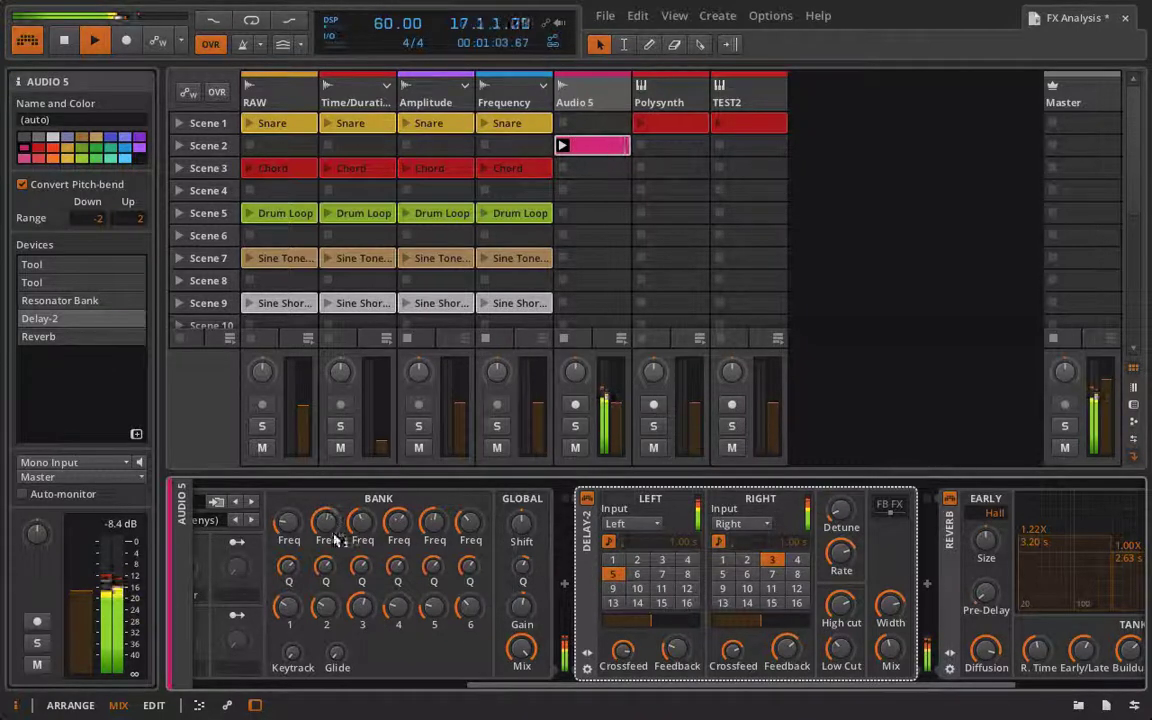
{"action": "mouse_move", "coordinate": [325, 566]}
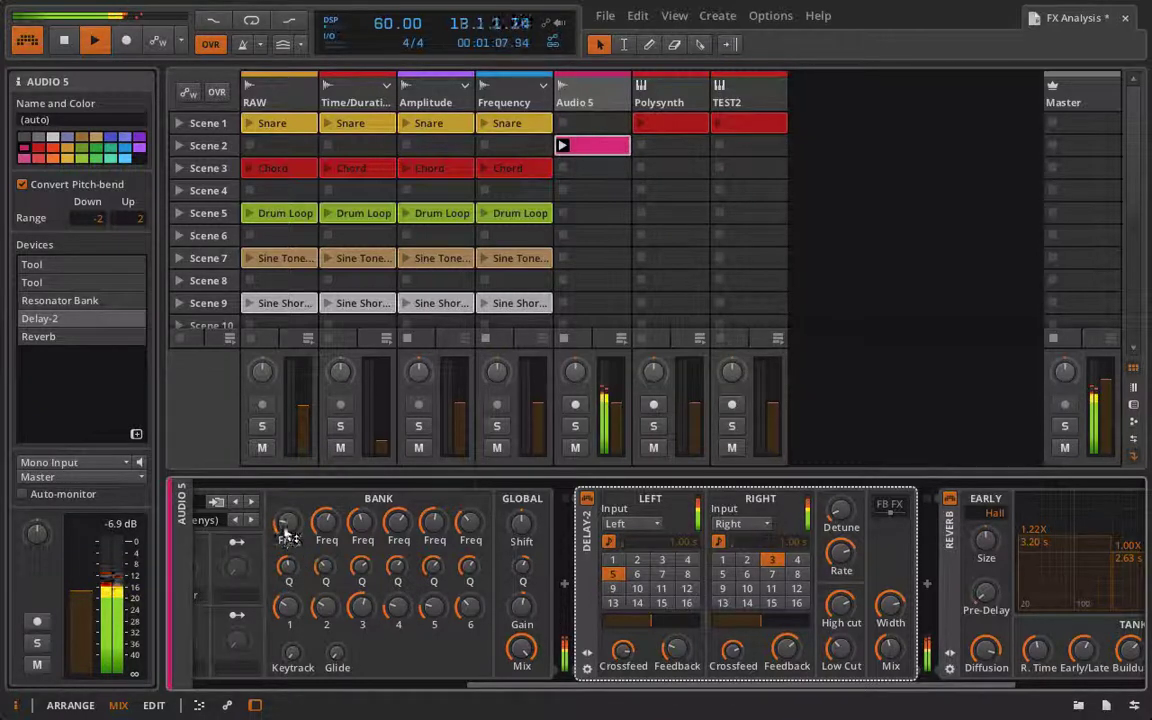
{"action": "left_click", "coordinate": [796, 588]}
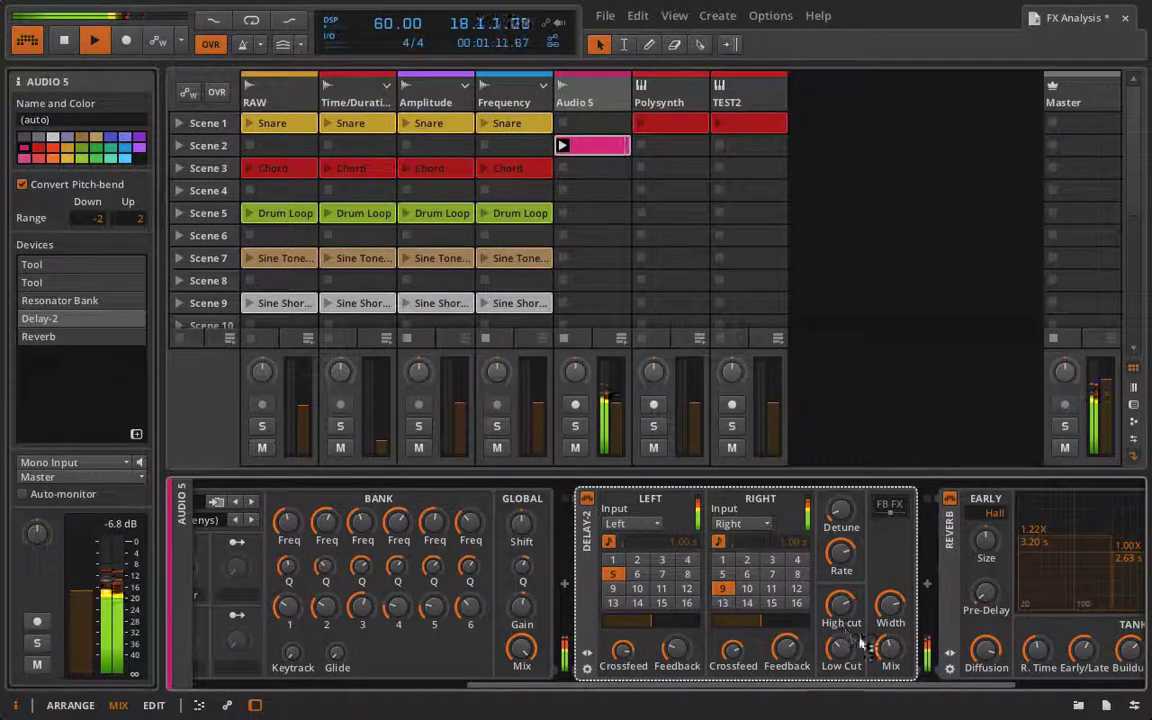
{"action": "left_click", "coordinate": [722, 588]}
{"action": "scroll", "coordinate": [550, 620], "scroll_direction": "down", "scroll_amount": 1}
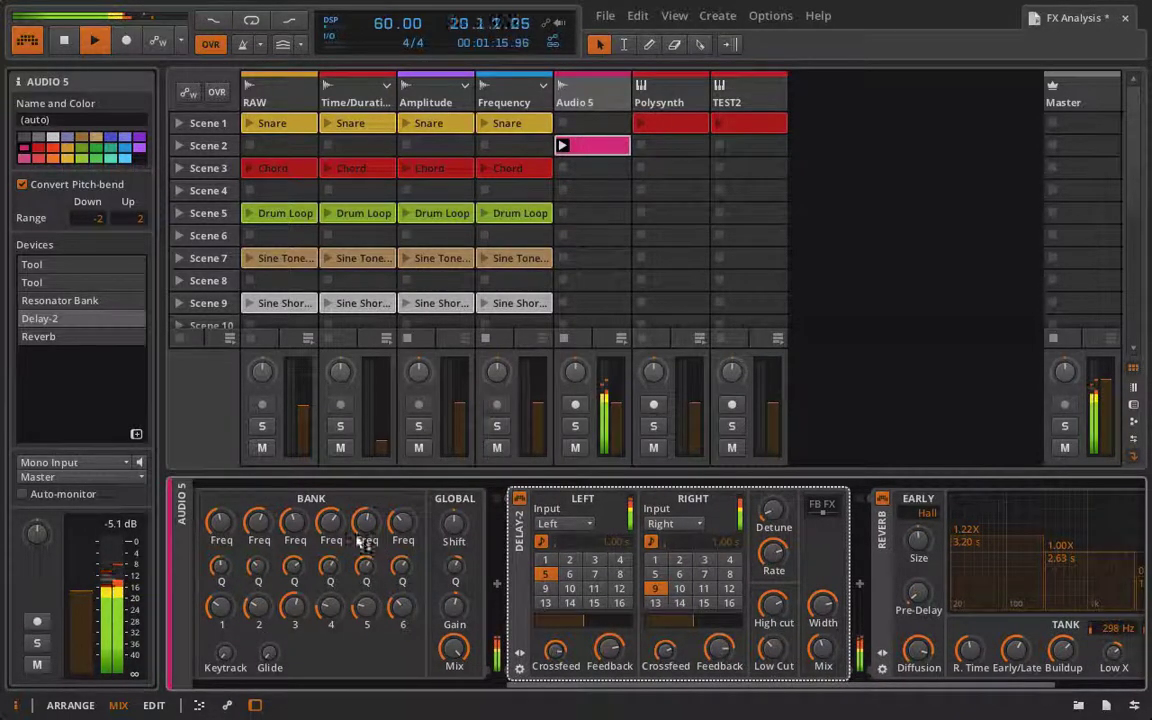
{"action": "mouse_move", "coordinate": [366, 605]}
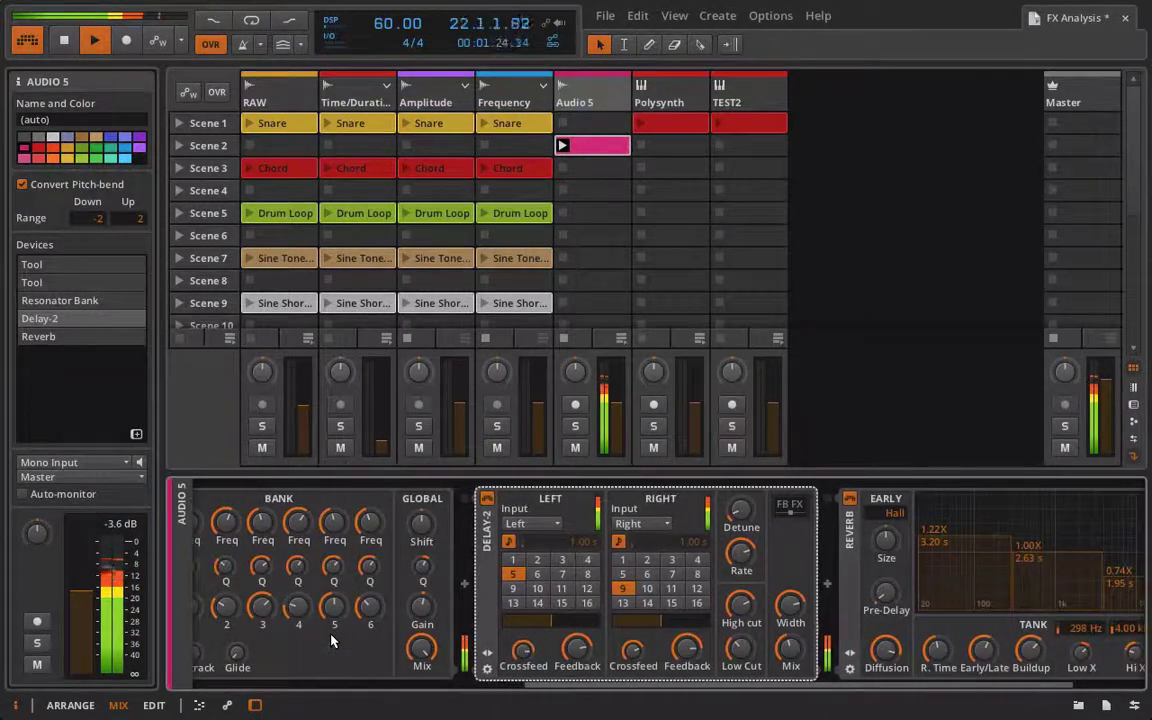
- Stop playback and examine the device chain from the Tools through the Resonator Bank and Delay-2 to the Reverb
{"action": "scroll", "coordinate": [335, 642], "scroll_direction": "right", "scroll_amount": 5}
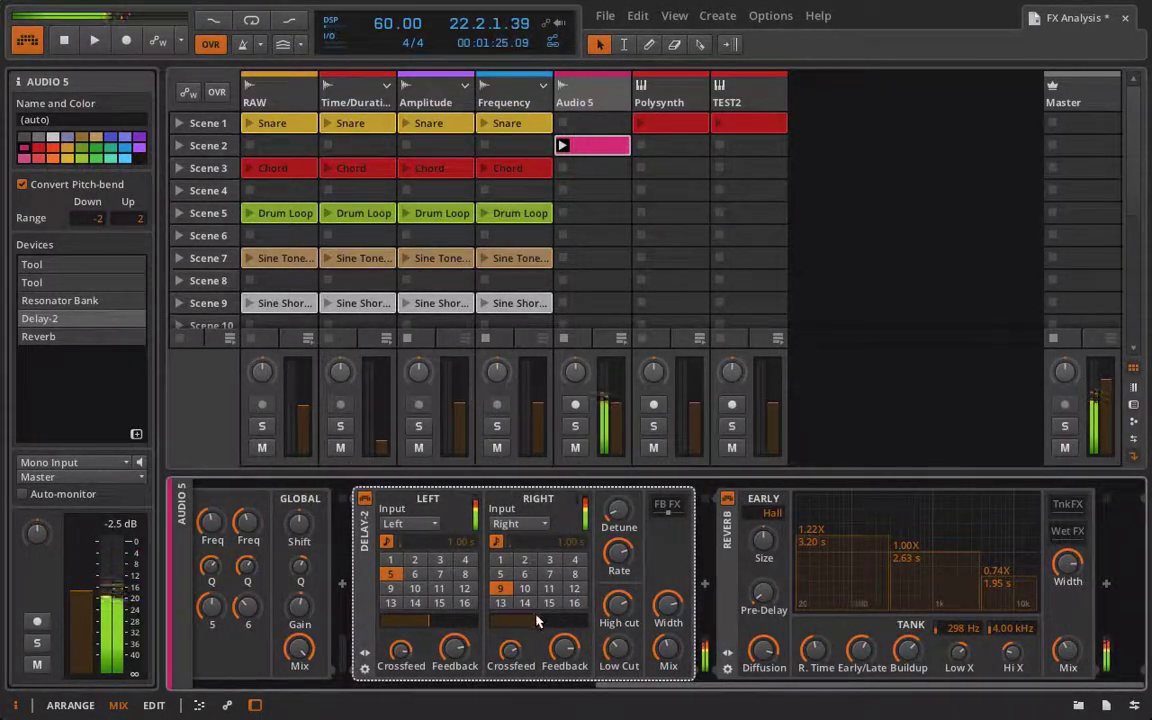
{"action": "scroll", "coordinate": [537, 620], "scroll_direction": "left", "scroll_amount": 5}
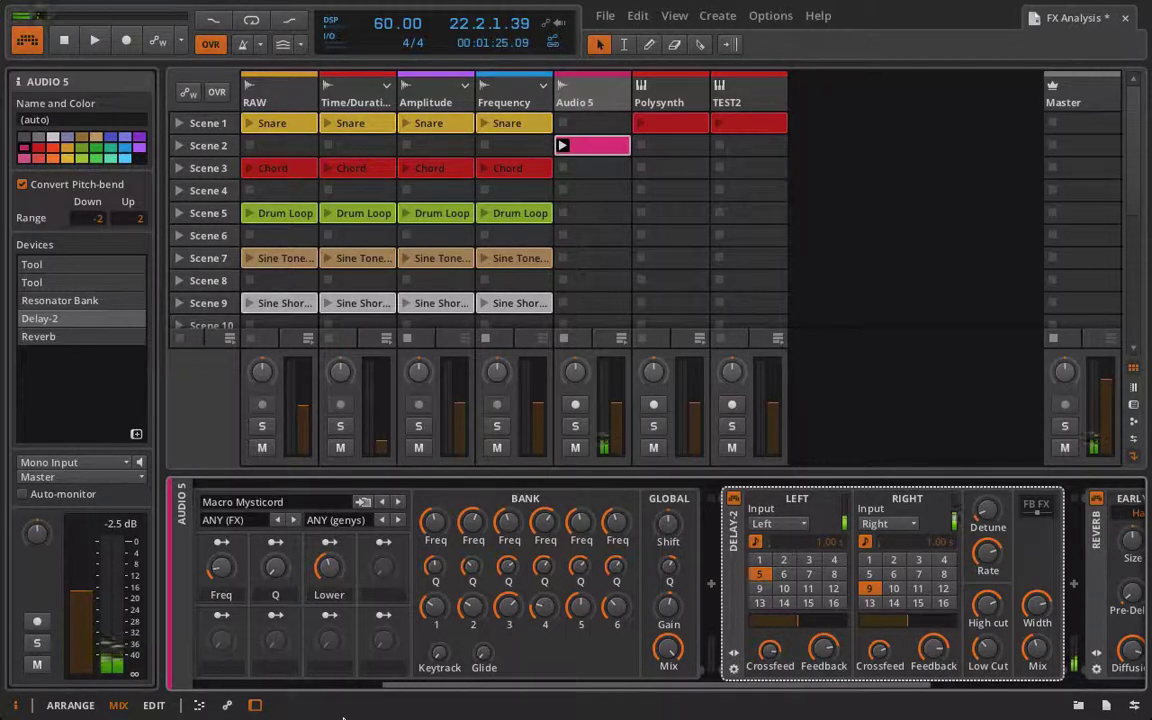
{"action": "scroll", "coordinate": [489, 571], "scroll_direction": "right", "scroll_amount": 5}
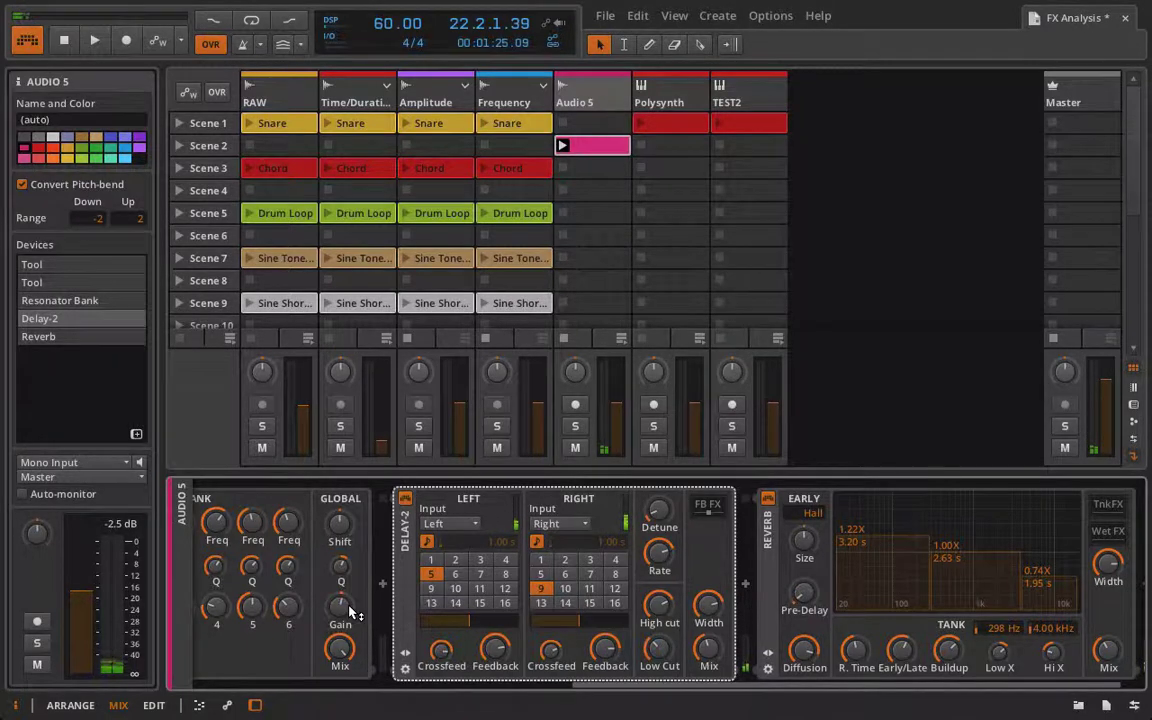
{"action": "scroll", "coordinate": [350, 612], "scroll_direction": "left", "scroll_amount": 6}
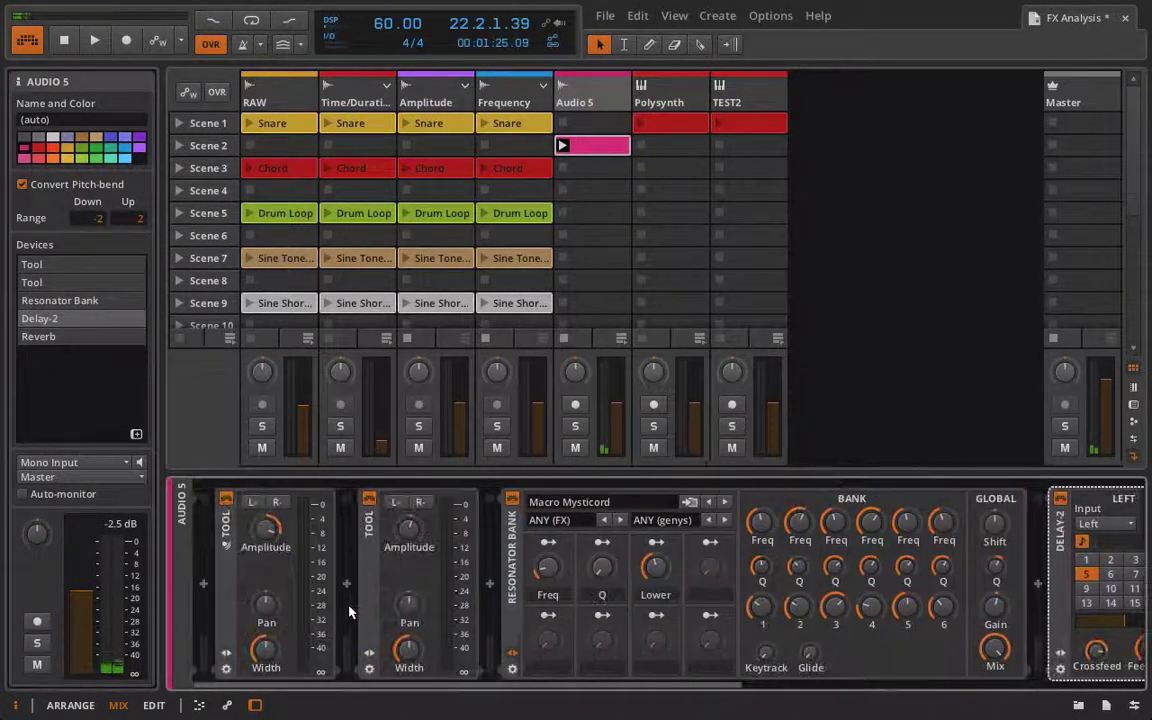
{"action": "scroll", "coordinate": [350, 612], "scroll_direction": "right", "scroll_amount": 2}
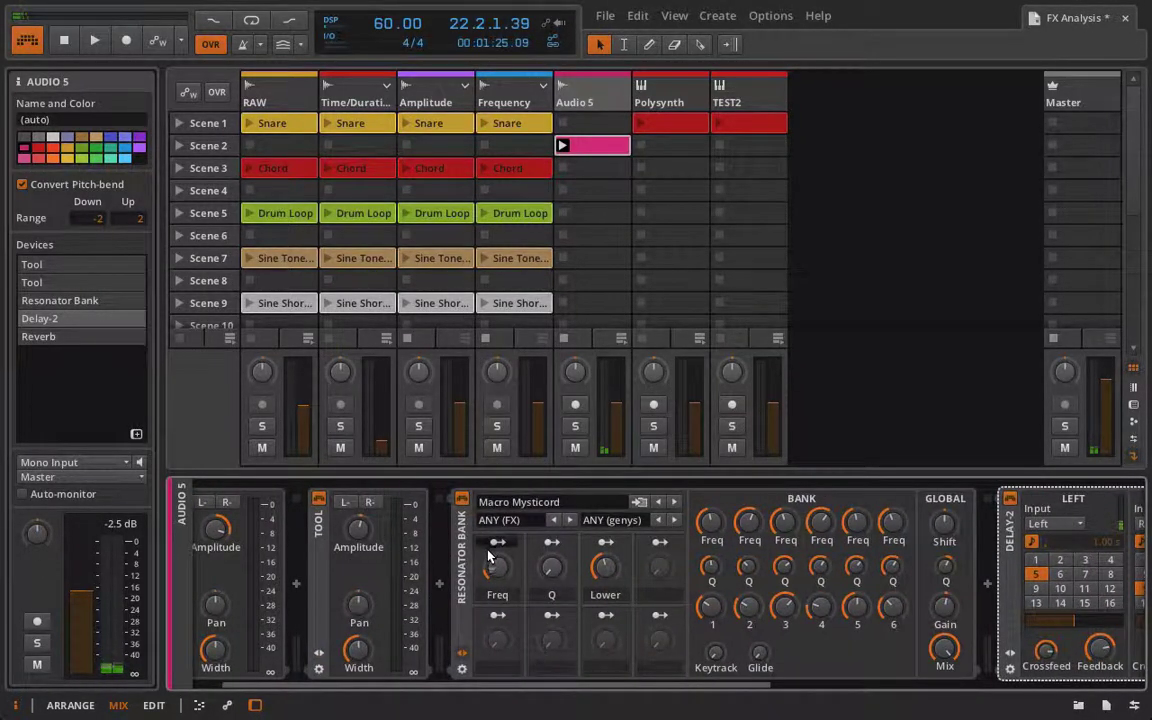
- Restart playback, delete the Delay-2 from the chain, and lower the Resonator Bank's global Gain
{"action": "scroll", "coordinate": [575, 614], "scroll_direction": "right", "scroll_amount": 10}
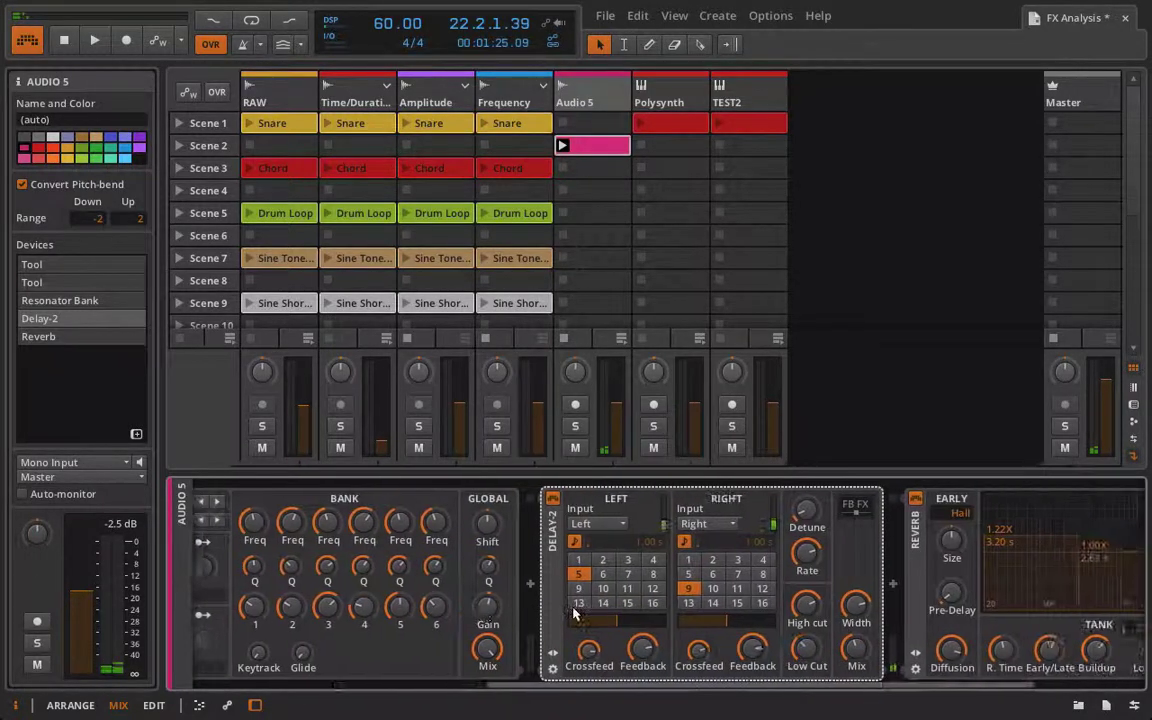
{"action": "key", "text": "space"}
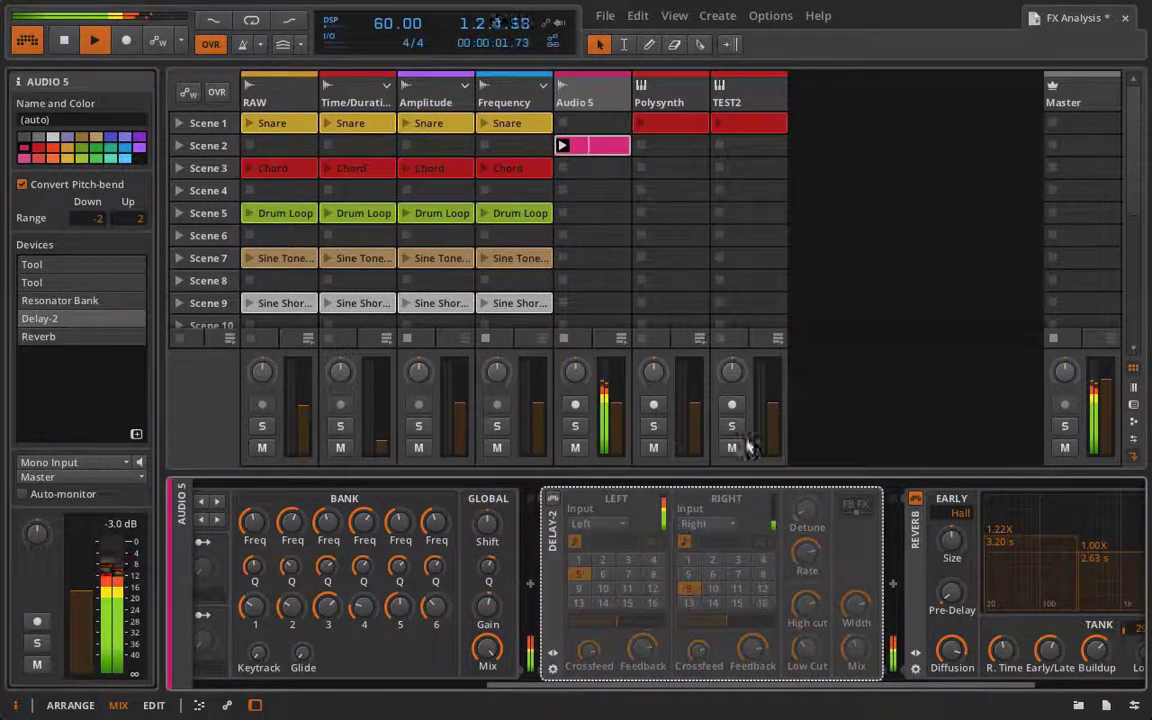
{"action": "key", "text": "Delete"}
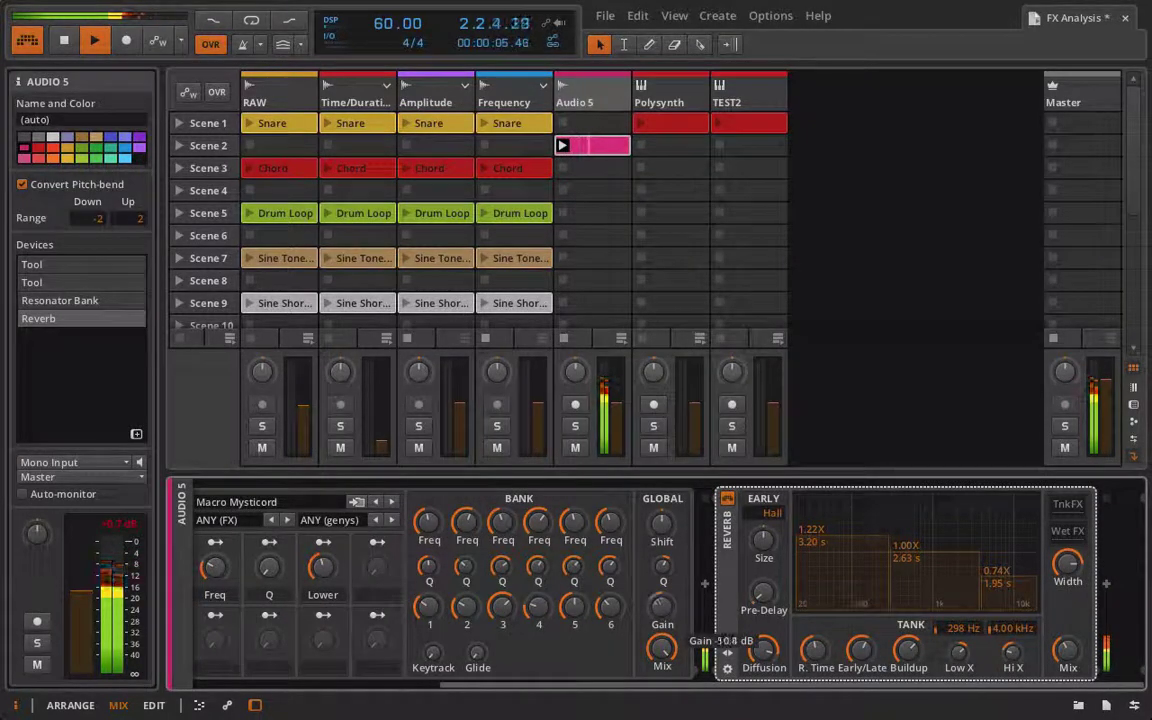
- Add a second Resonator Bank between the first one and the Reverb, and set its Mix to about 64.5%
{"action": "left_click", "coordinate": [705, 588]}
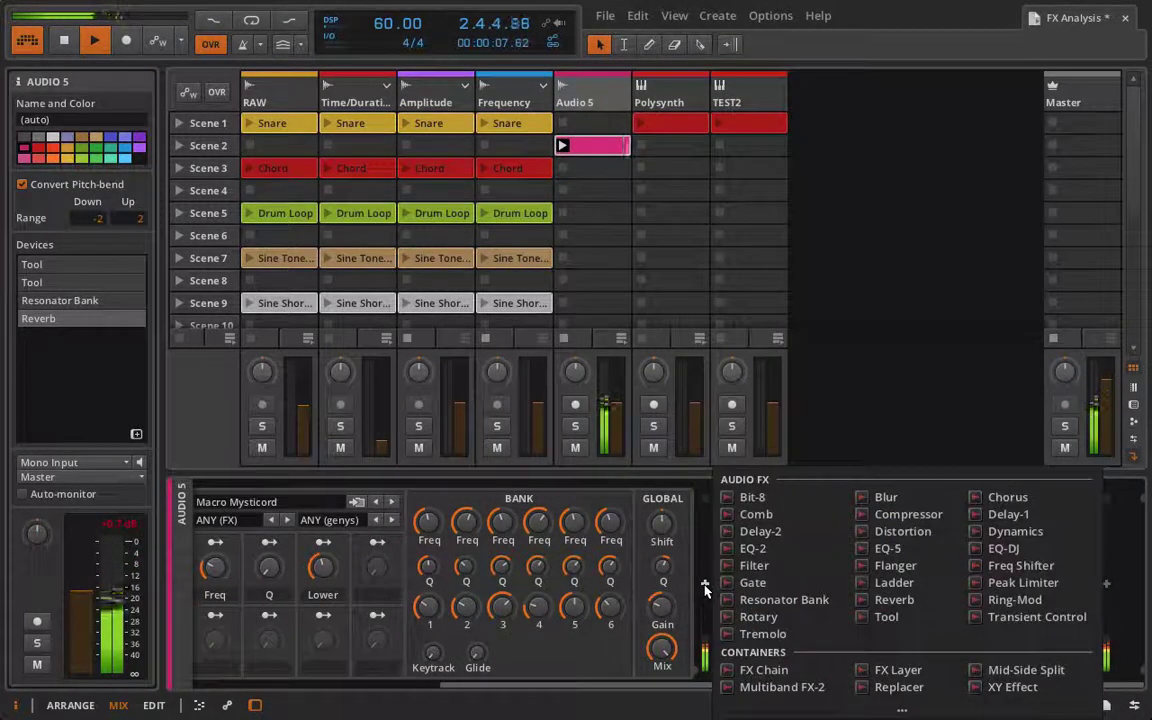
{"action": "left_click", "coordinate": [742, 605]}
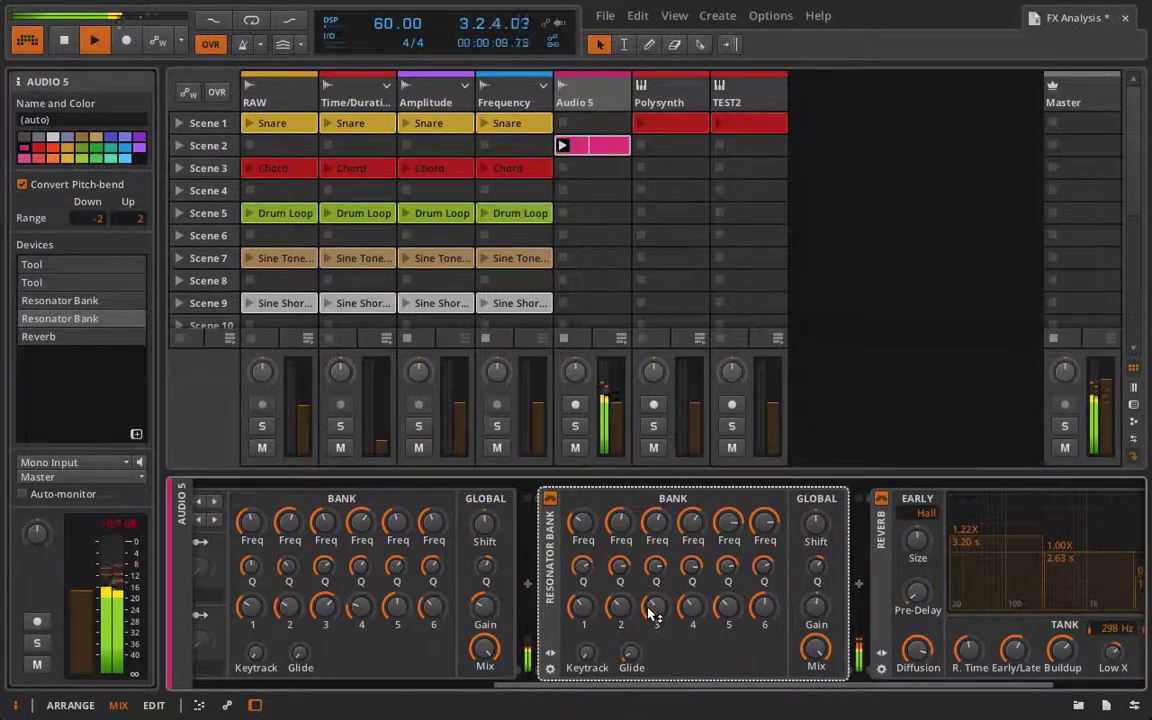
{"action": "left_click_drag", "start_coordinate": [816, 650], "coordinate": [818, 645]}
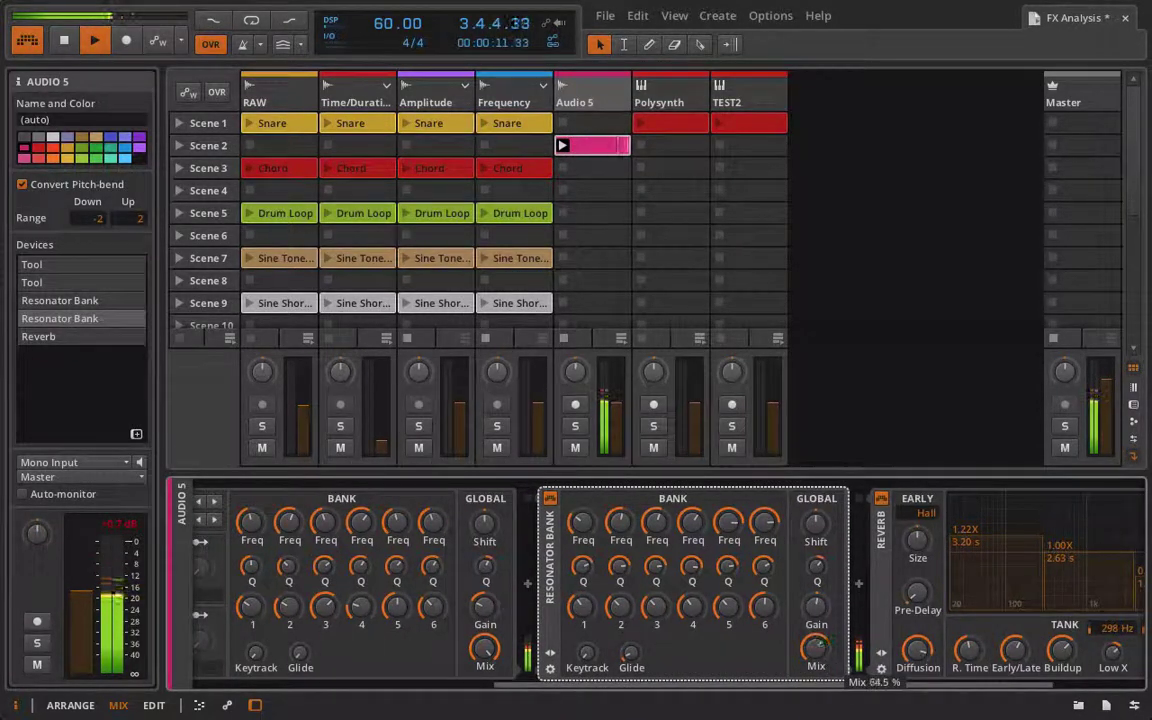
- Load the Mysticord 3 preset on the second Resonator Bank and step back through its presets to Macro Major
{"action": "left_click", "coordinate": [548, 655]}
{"action": "left_click", "coordinate": [580, 502]}
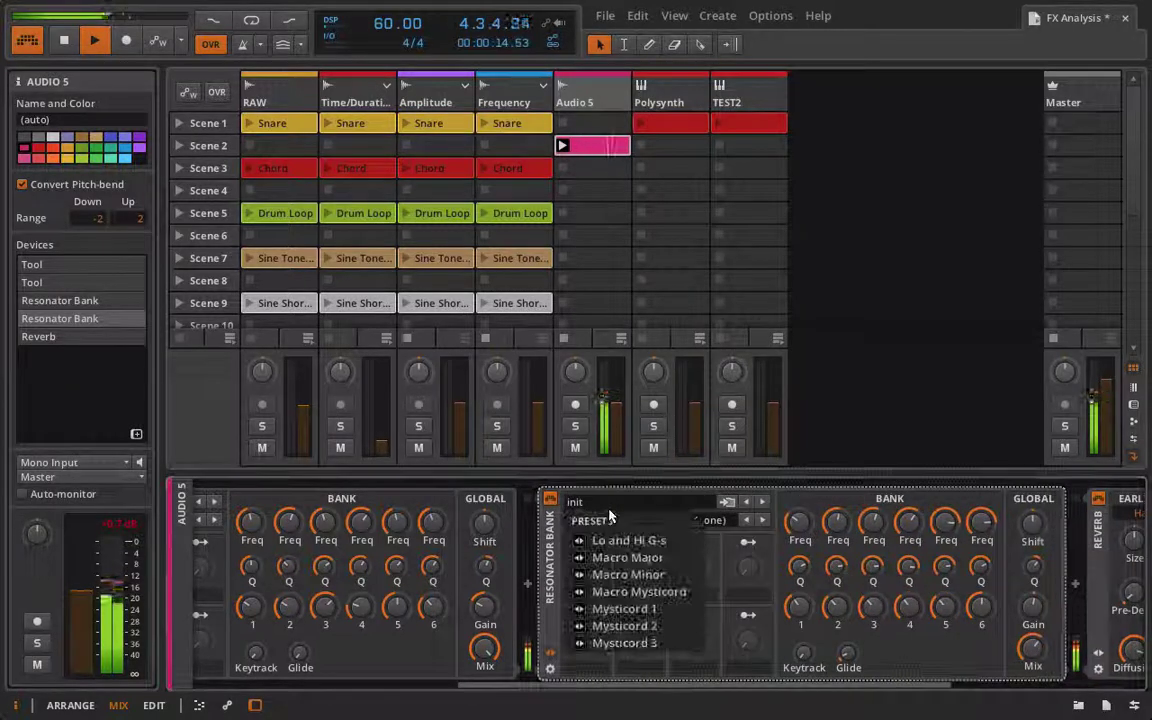
{"action": "left_click", "coordinate": [618, 642]}
{"action": "scroll", "coordinate": [725, 600], "scroll_direction": "right", "scroll_amount": 2}
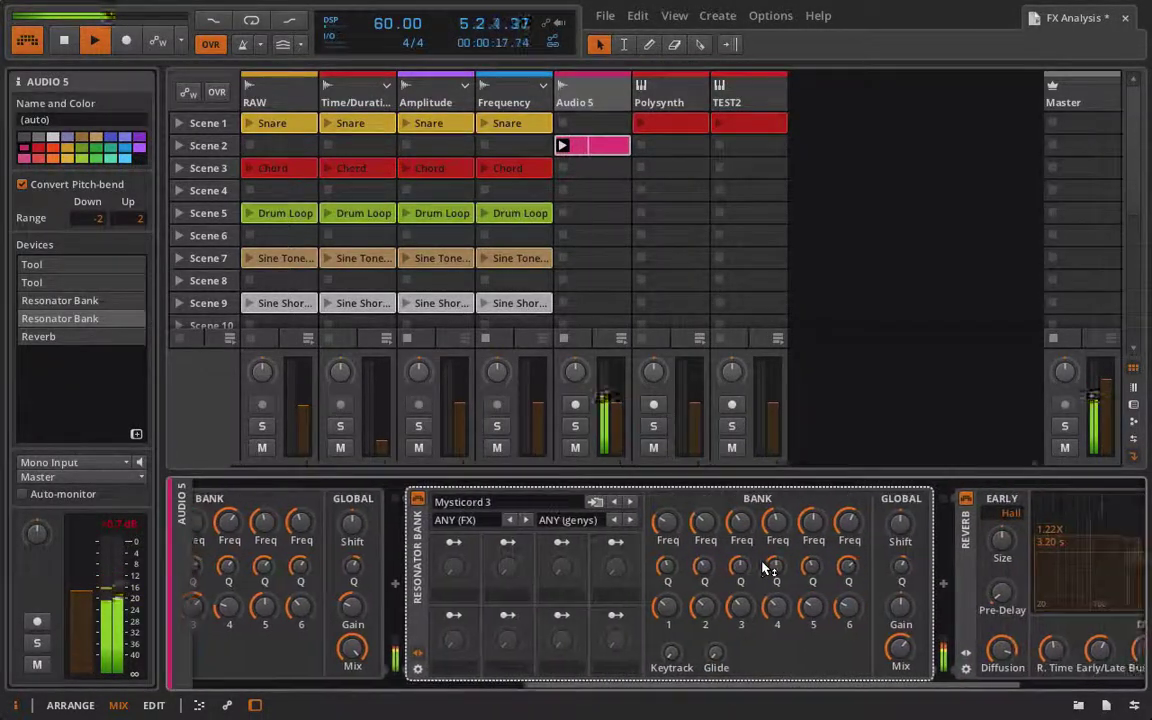
{"action": "left_click", "coordinate": [614, 503]}
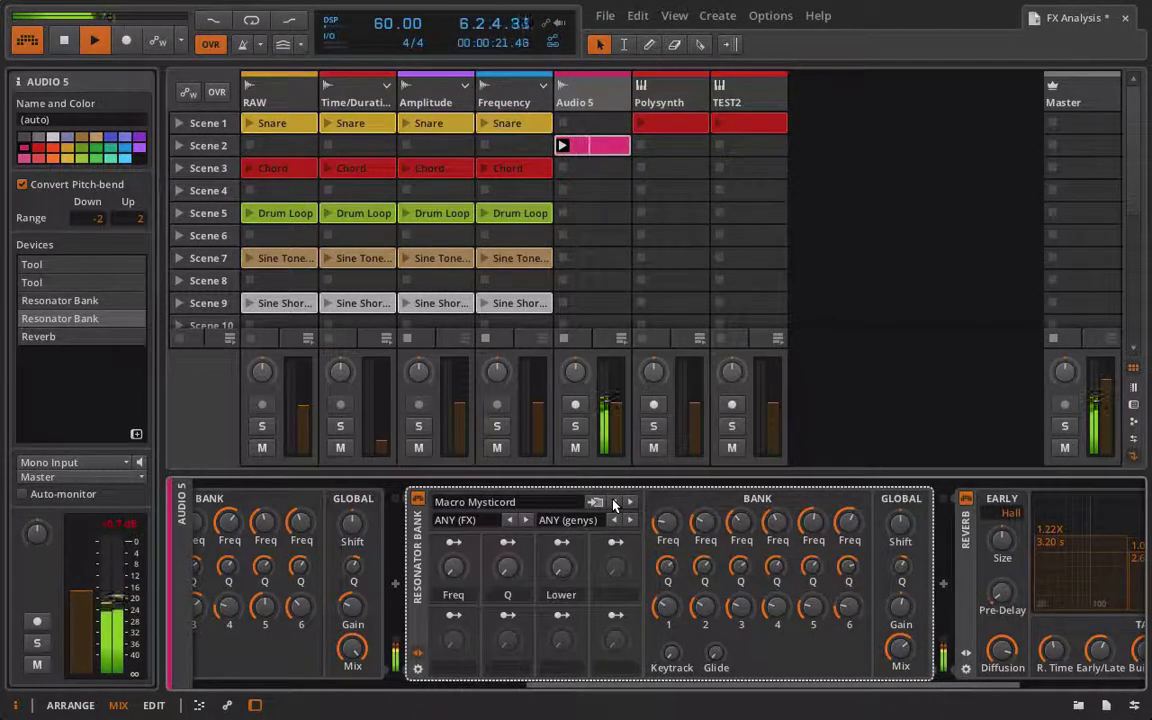
{"action": "left_click", "coordinate": [614, 503]}
{"action": "left_click", "coordinate": [614, 503]}
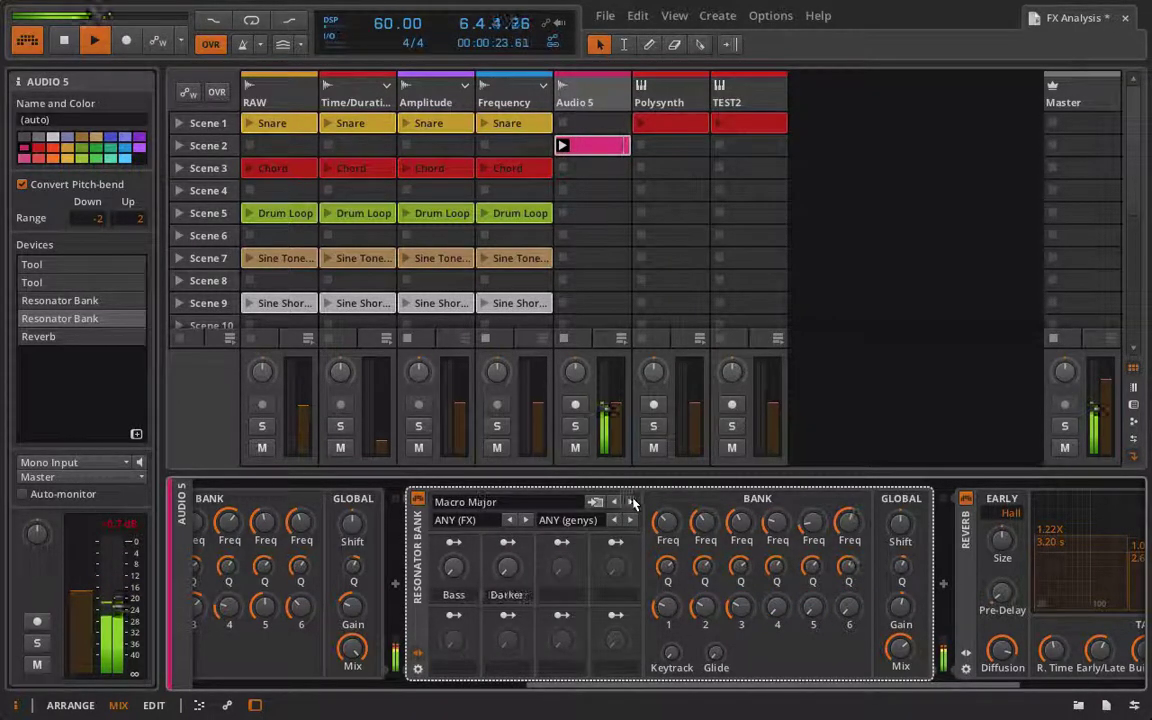
- Keep Macro Major on the second Resonator Bank with Gain 3 at about -7.5 dB, and set the first bank's Gain 2 to about -13.3 dB
{"action": "left_click", "coordinate": [614, 503]}
{"action": "left_click", "coordinate": [629, 502]}
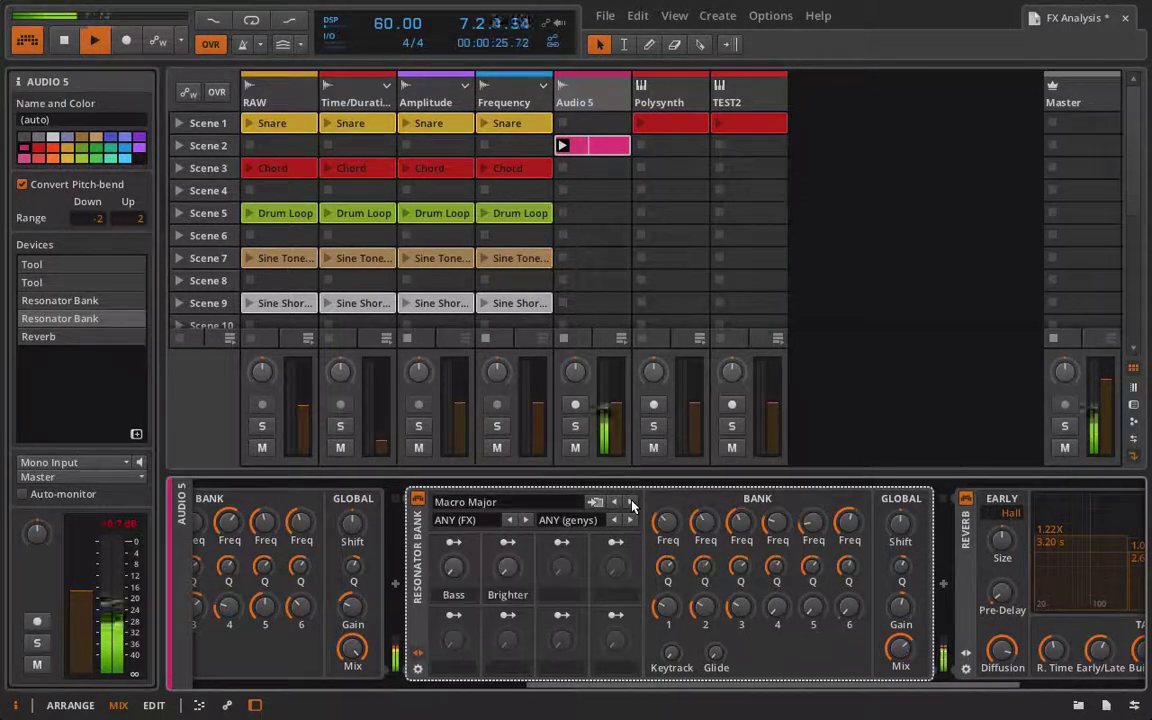
{"action": "scroll", "coordinate": [646, 637], "scroll_direction": "right", "scroll_amount": 2}
{"action": "mouse_move", "coordinate": [665, 606]}
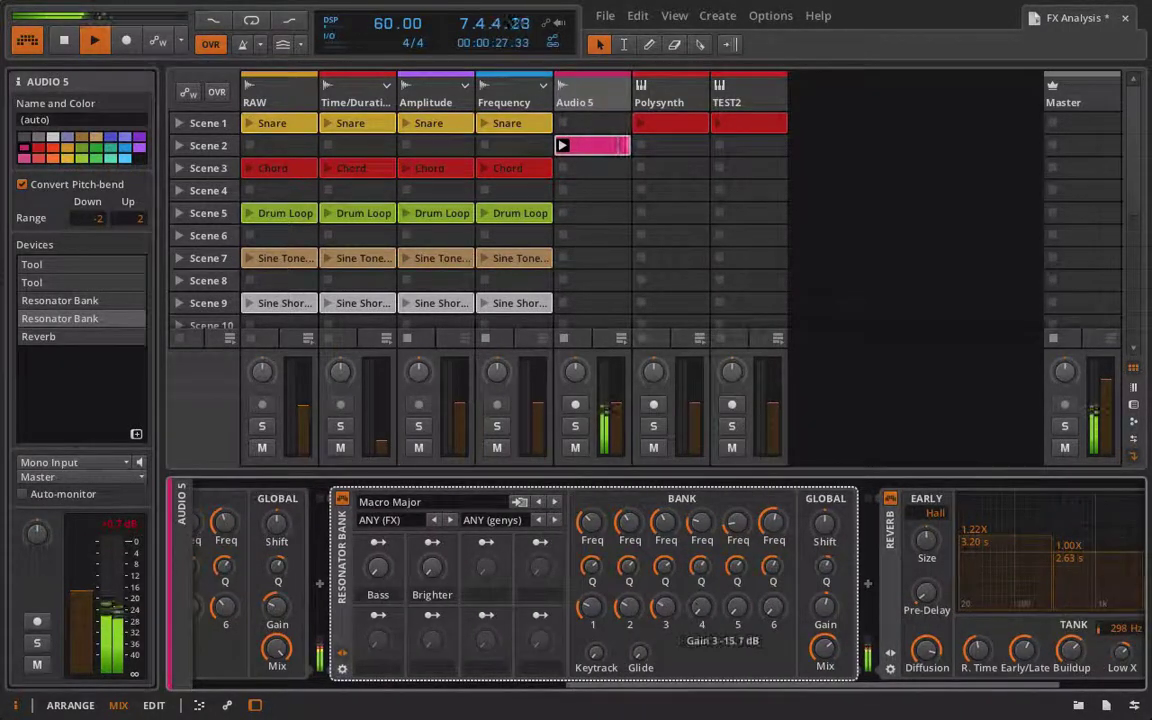
{"action": "scroll", "coordinate": [662, 604], "scroll_direction": "right", "scroll_amount": 4}
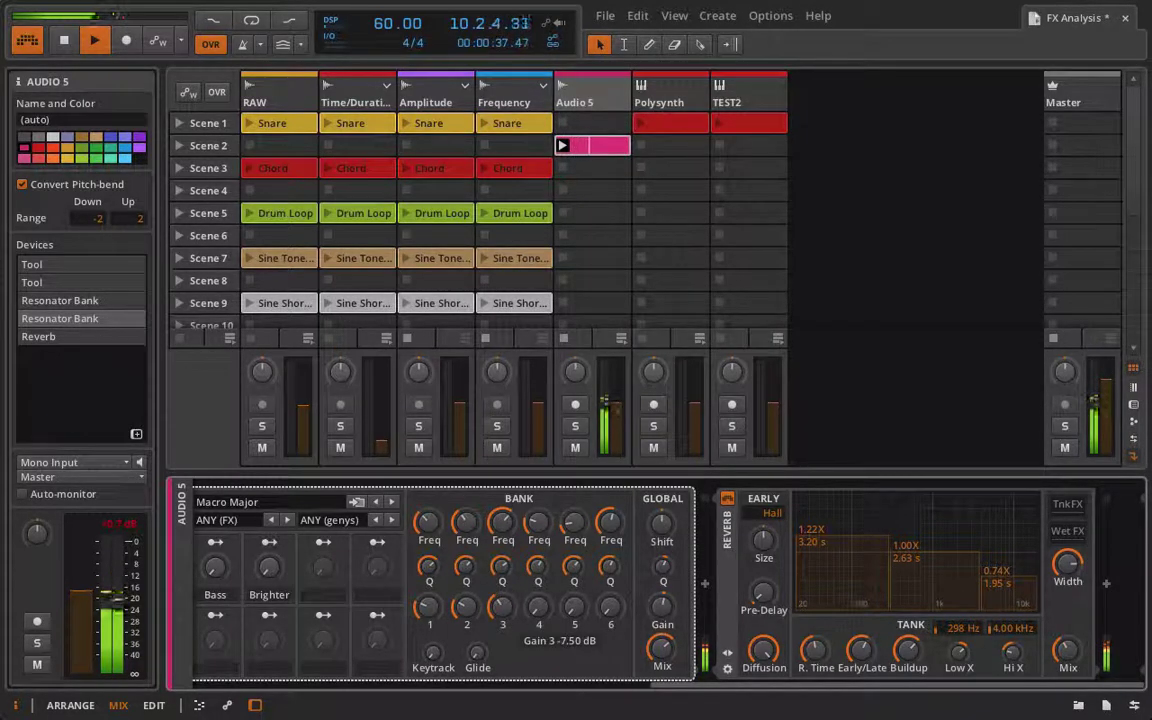
{"action": "scroll", "coordinate": [495, 605], "scroll_direction": "left", "scroll_amount": 3}
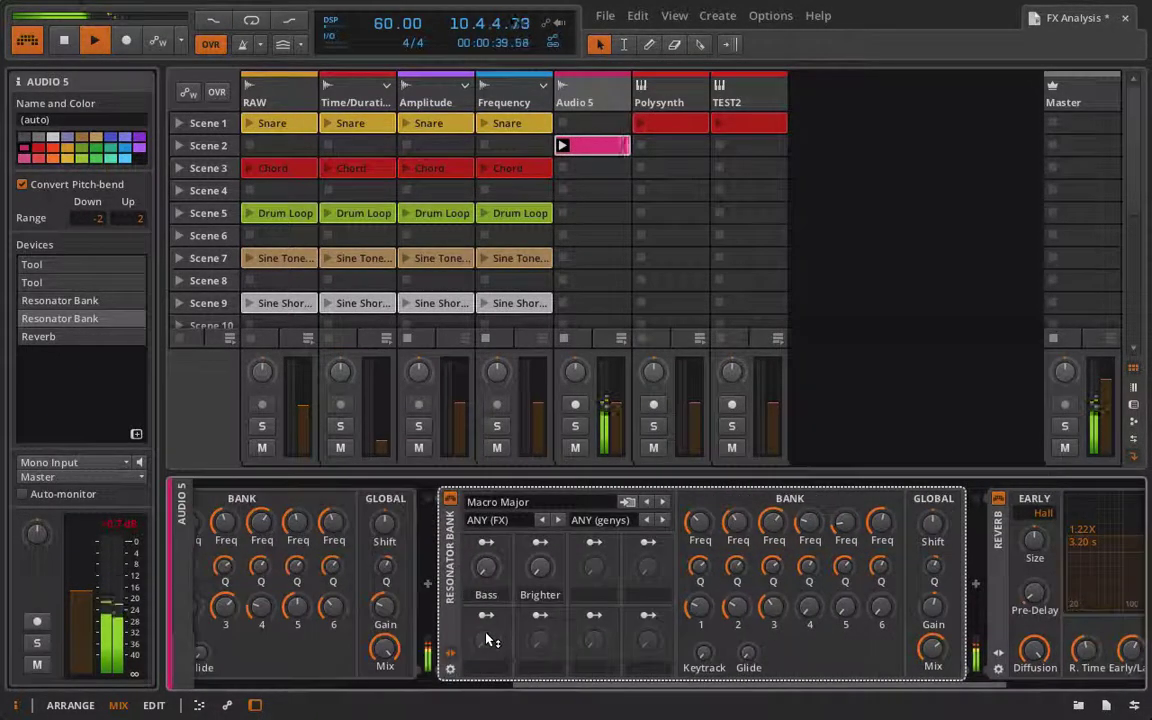
{"action": "scroll", "coordinate": [443, 567], "scroll_direction": "left", "scroll_amount": 2}
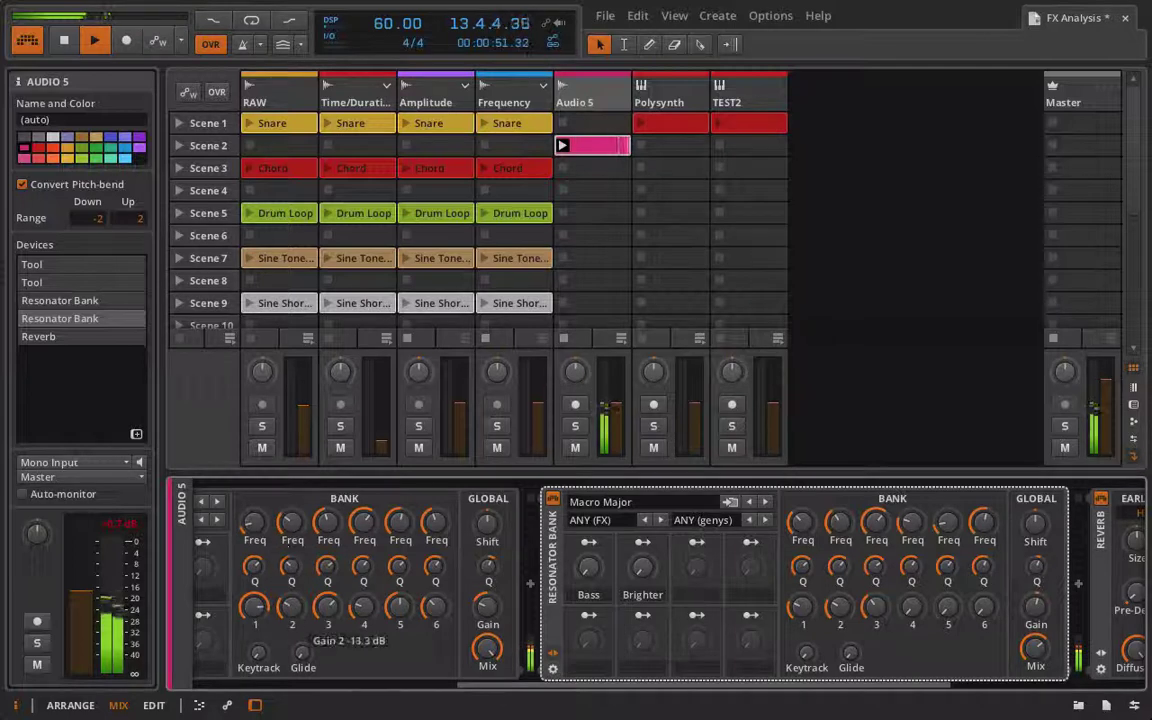
- Add a Chorus between the second Resonator Bank and the Reverb, raise its LFO Amount and Mix, and enable Wide
{"action": "scroll", "coordinate": [402, 606], "scroll_direction": "down", "scroll_amount": 3}
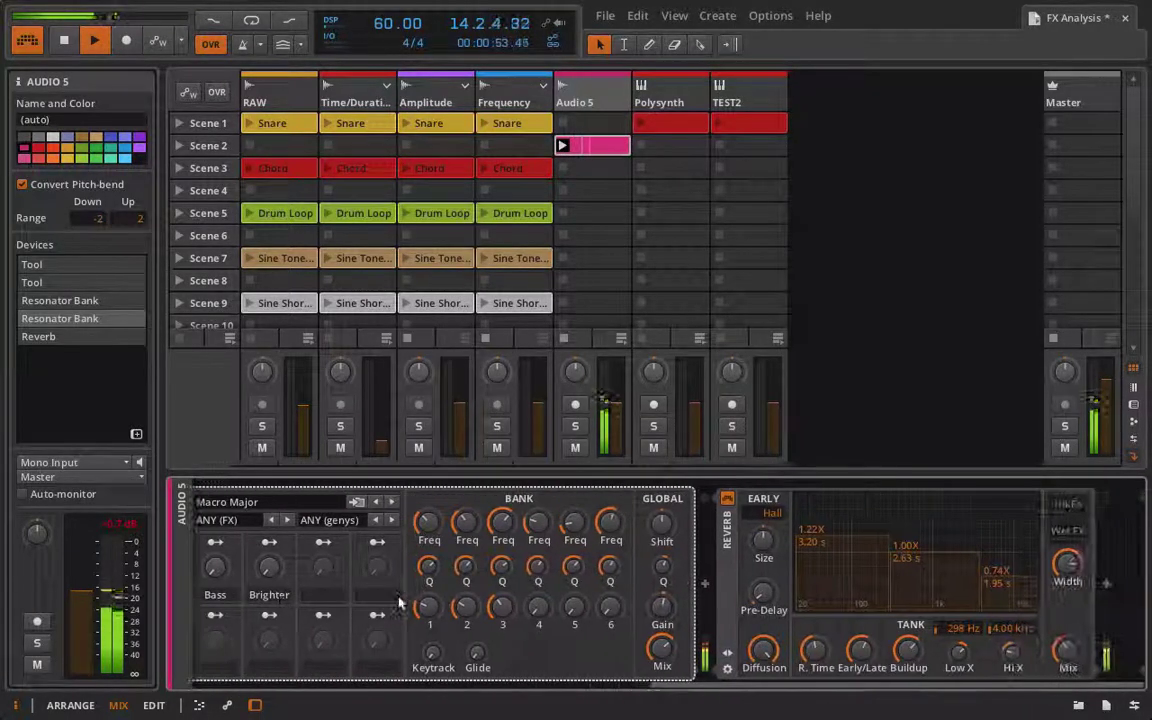
{"action": "left_click", "coordinate": [704, 583]}
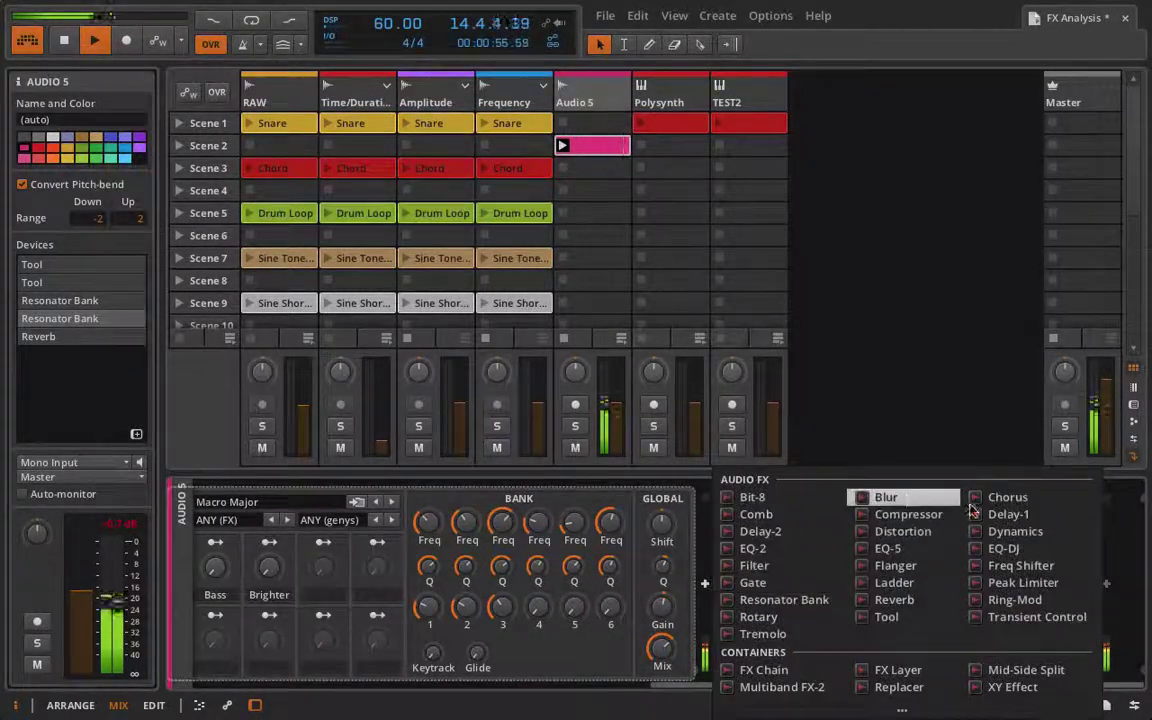
{"action": "left_click", "coordinate": [985, 498]}
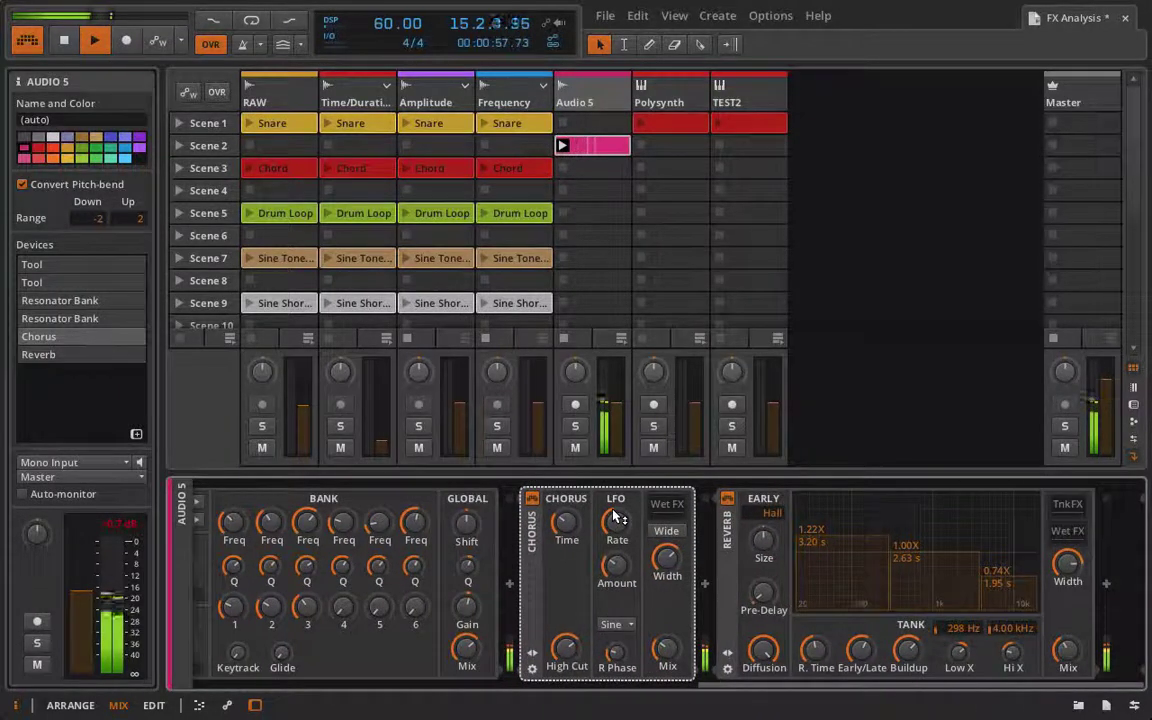
{"action": "scroll", "coordinate": [617, 567], "scroll_direction": "up", "scroll_amount": 3}
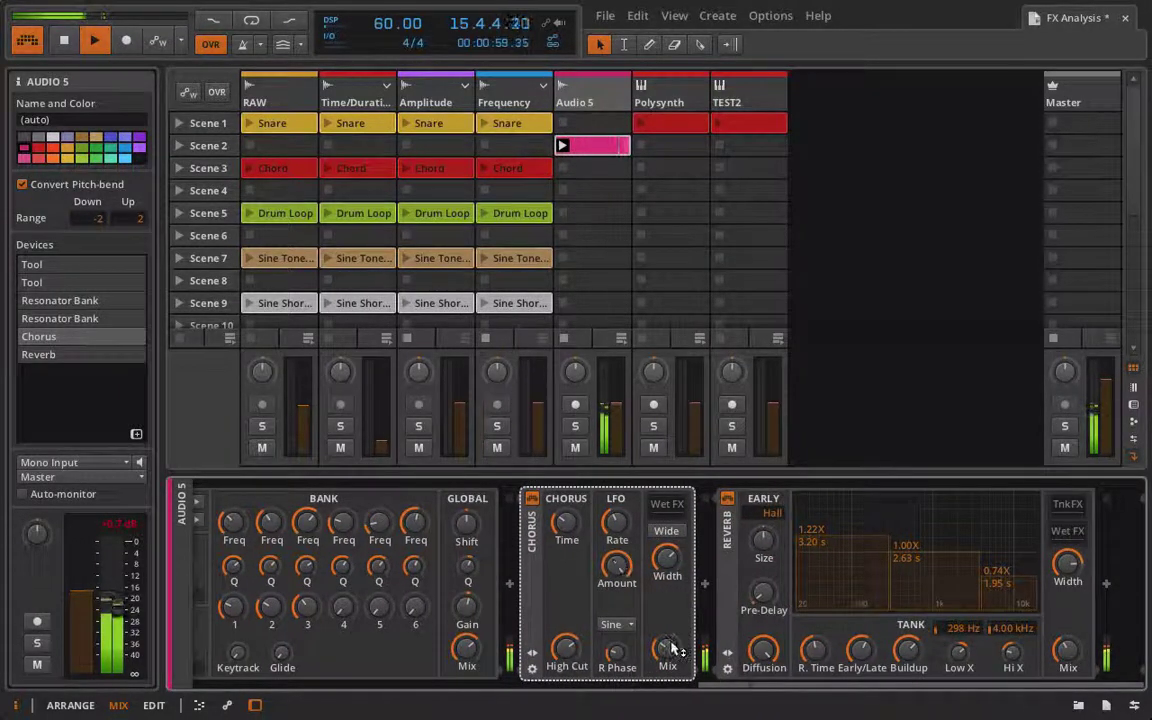
{"action": "left_click_drag", "start_coordinate": [669, 648], "coordinate": [669, 625]}
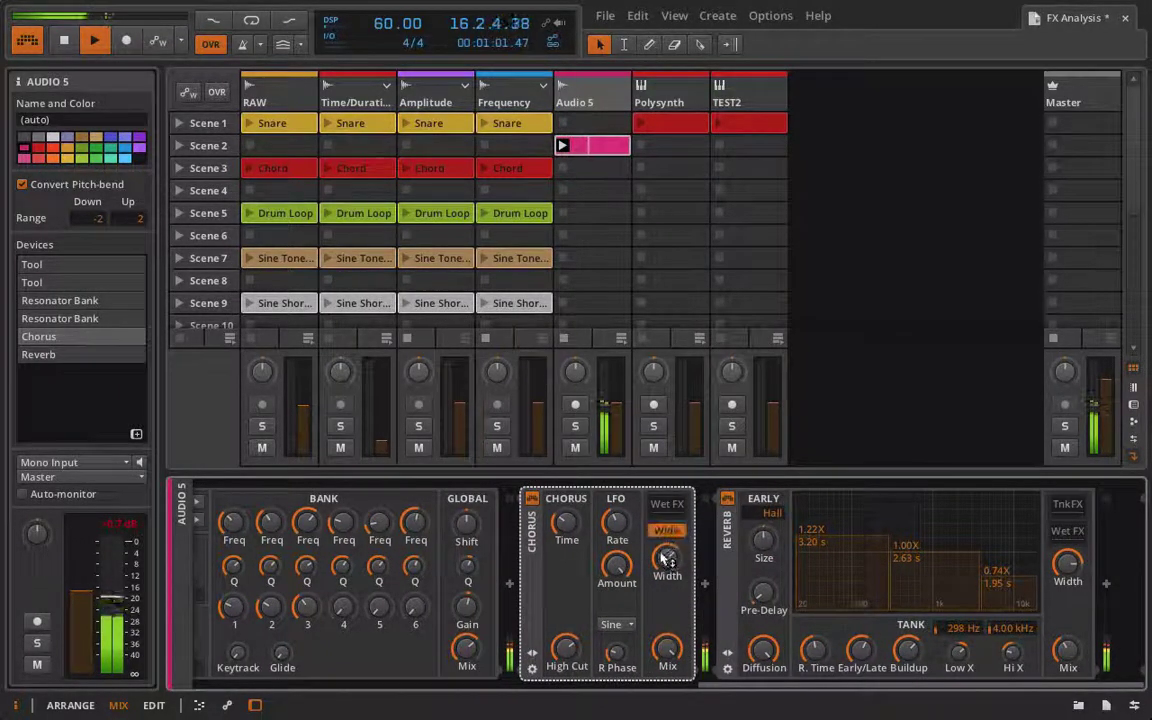
{"action": "left_click", "coordinate": [666, 530]}
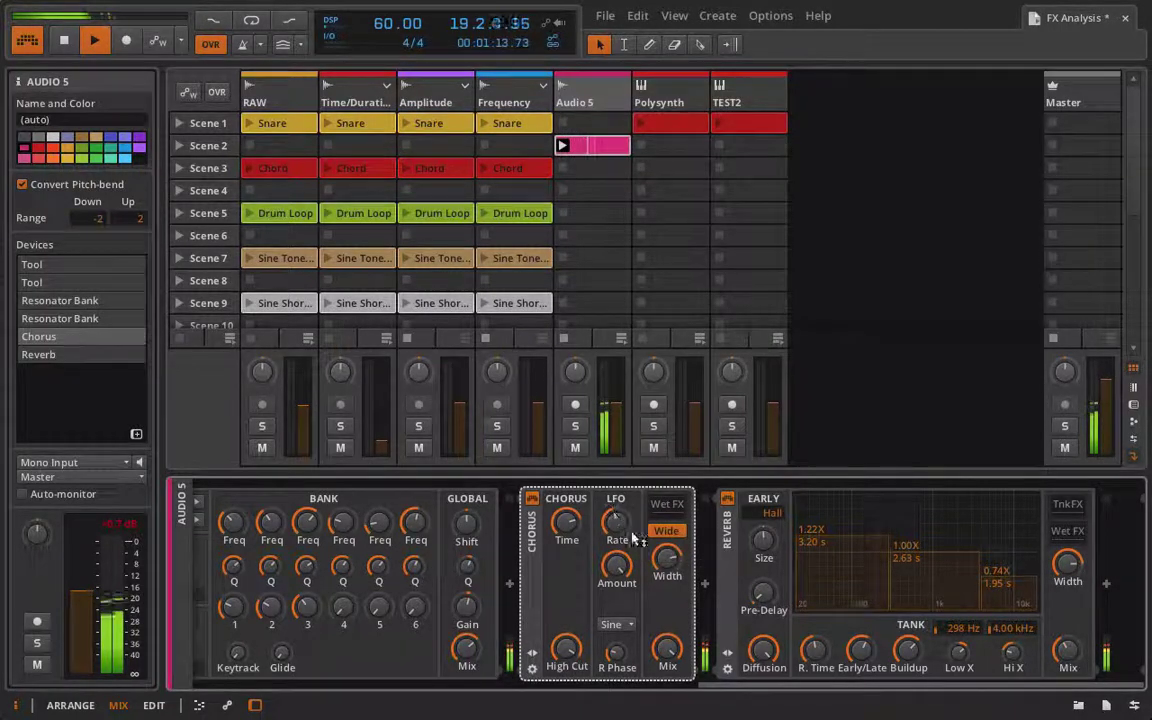
{"action": "left_click", "coordinate": [704, 583]}
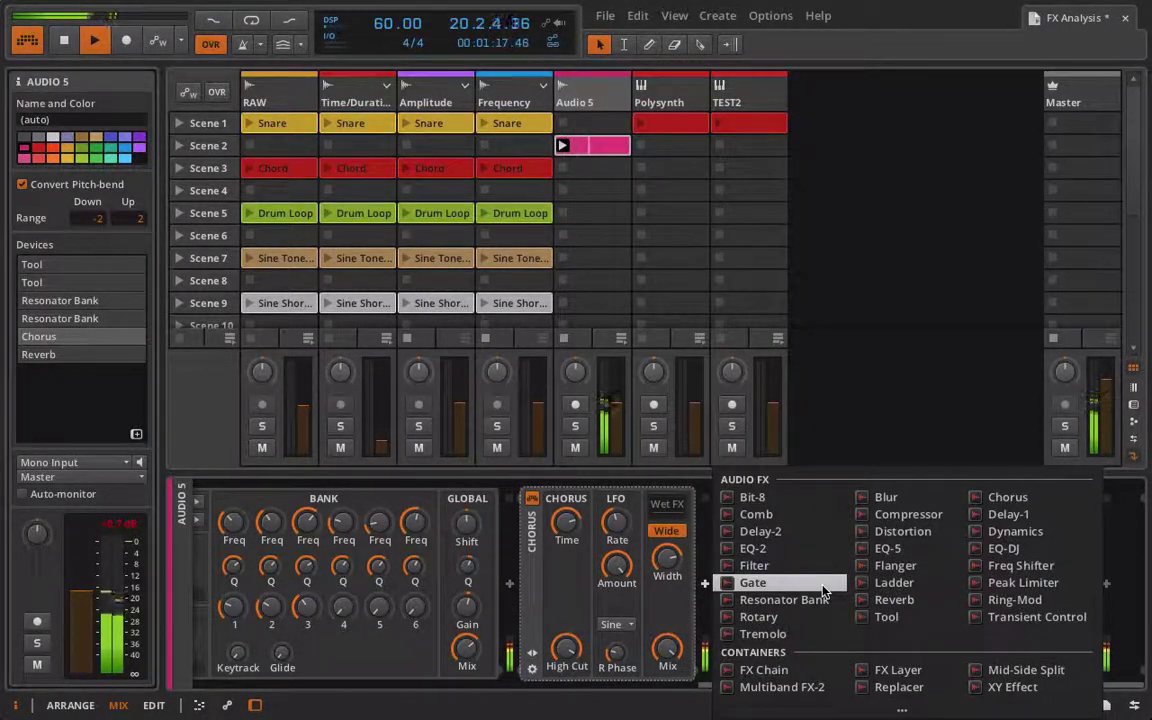
{"action": "left_click", "coordinate": [893, 582]}
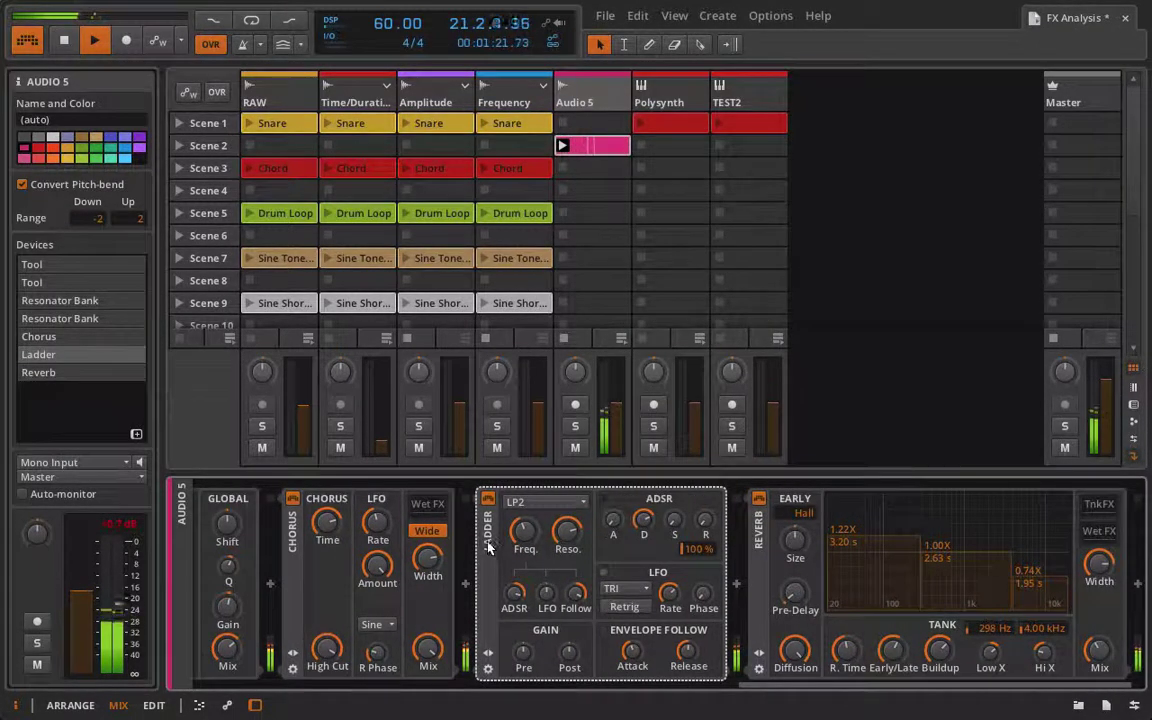
{"action": "key", "text": "Delete"}
- Add a Flanger between the Chorus and the Reverb, enable Wide and Neg., and set its Time to about 0.52 ms
{"action": "left_click", "coordinate": [705, 583]}
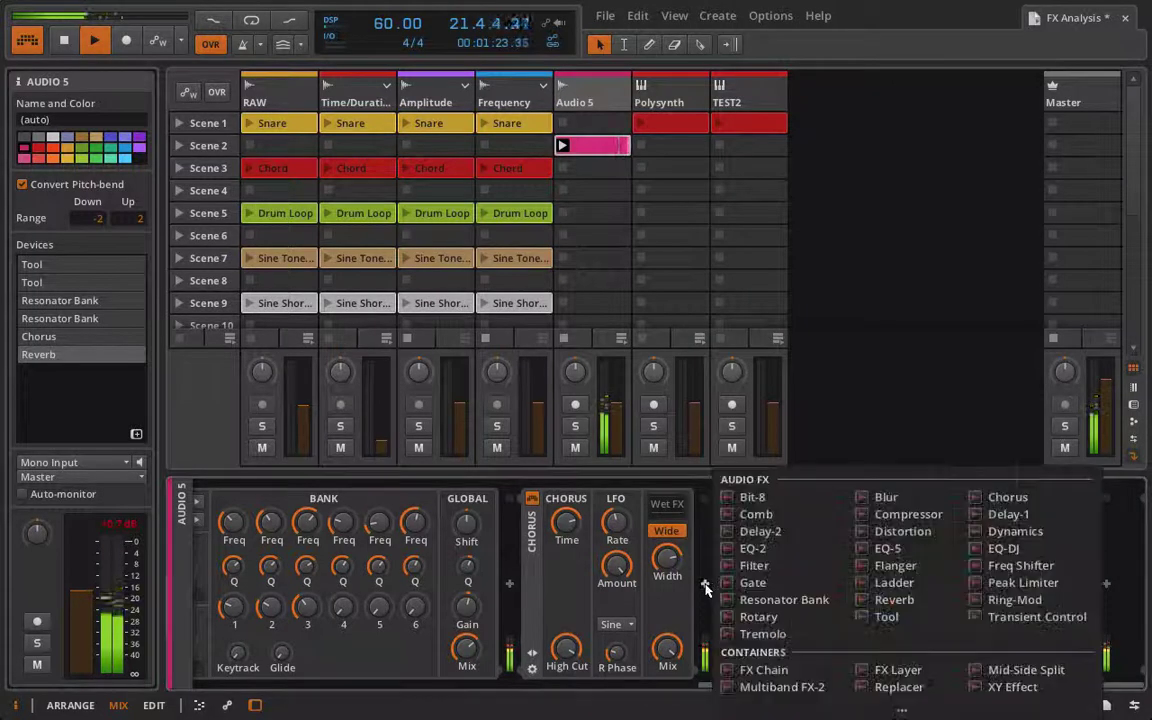
{"action": "left_click", "coordinate": [895, 565]}
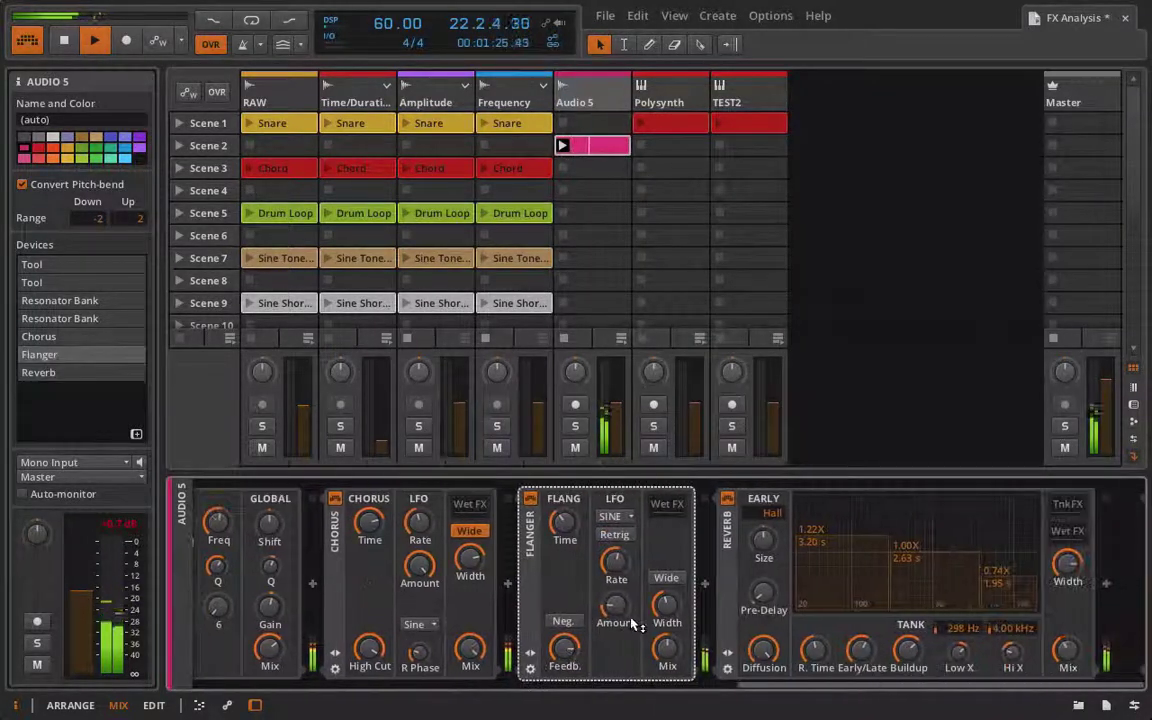
{"action": "left_click", "coordinate": [665, 578]}
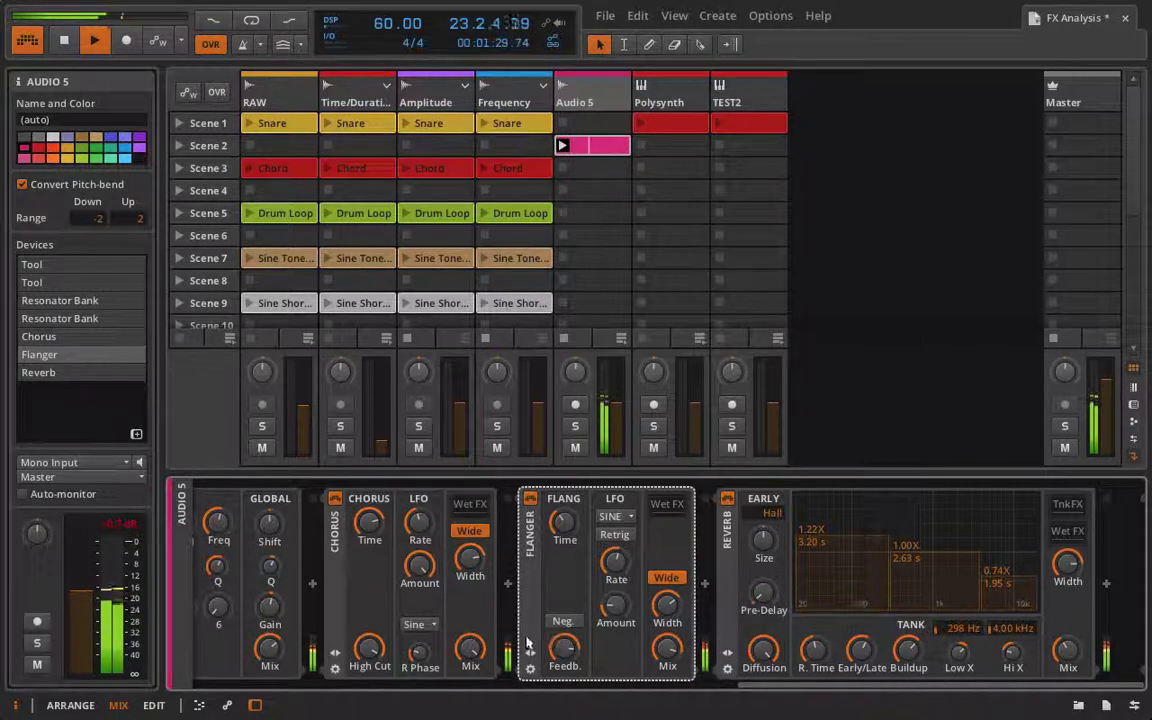
{"action": "left_click", "coordinate": [562, 621]}
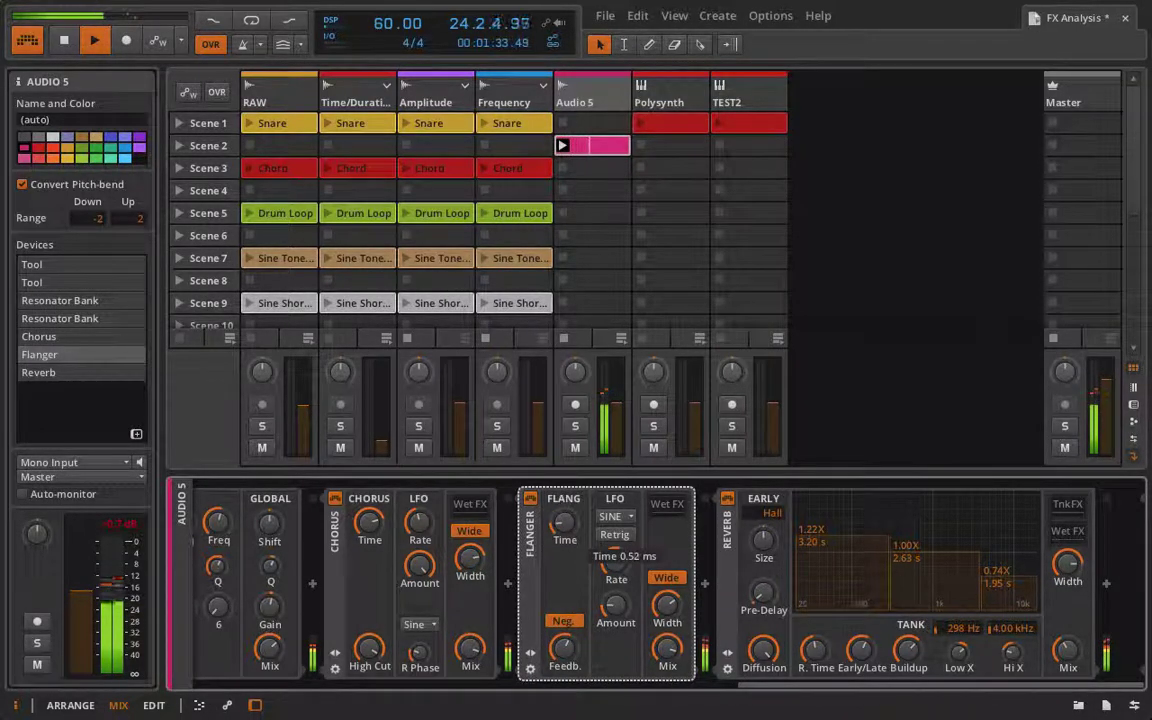
- Try the RAMP+ shape on the Flanger's LFO with a faster Rate and an Amount of about 85.5%
{"action": "left_click", "coordinate": [615, 516]}
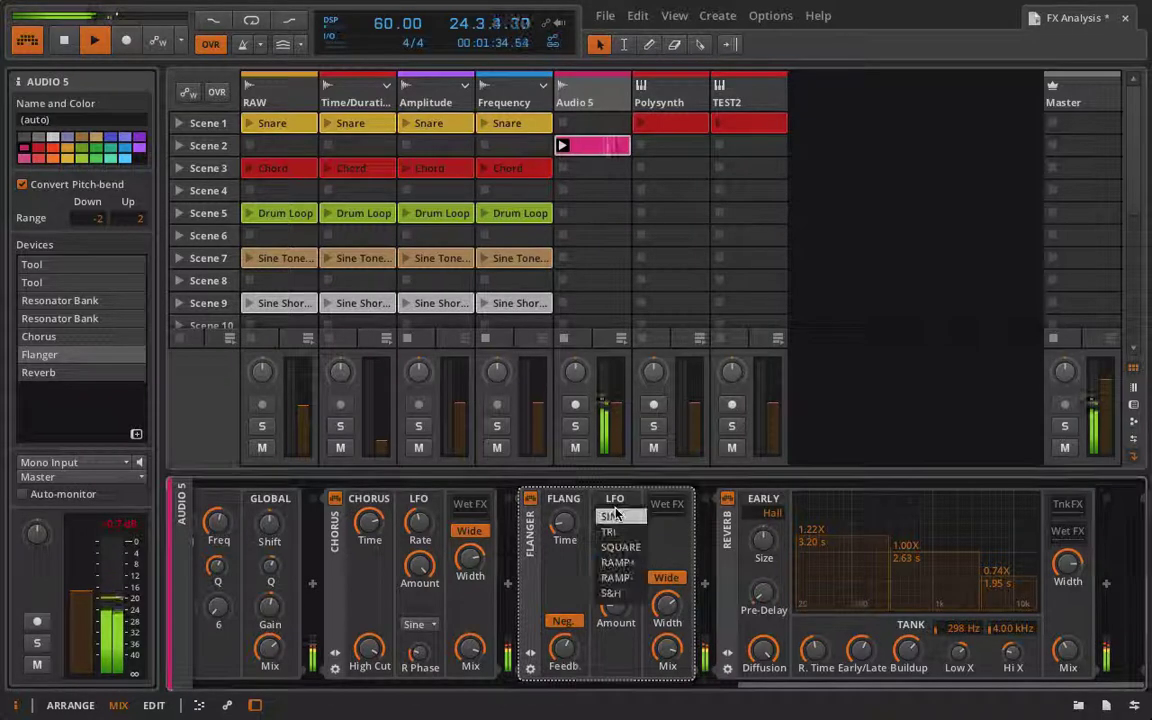
{"action": "left_click", "coordinate": [617, 562]}
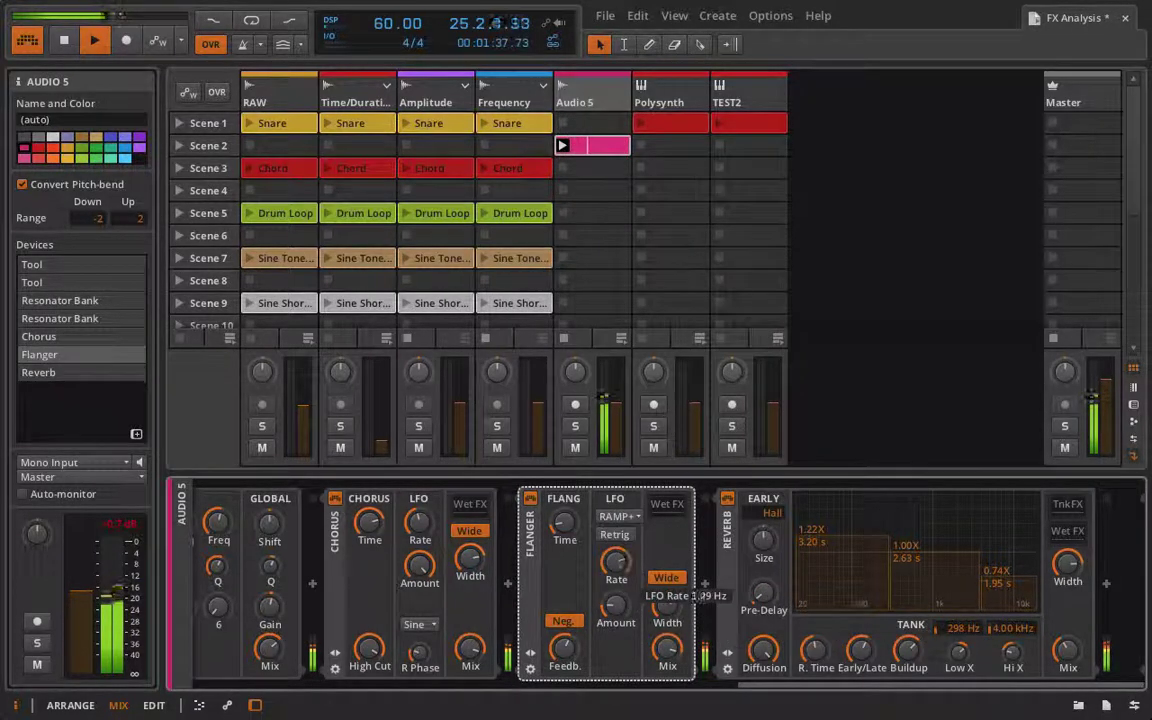
{"action": "mouse_move", "coordinate": [616, 605]}
{"action": "left_mouse_down"}
{"action": "mouse_move", "coordinate": [616, 575]}
{"action": "mouse_move", "coordinate": [616, 610]}
{"action": "left_mouse_up"}
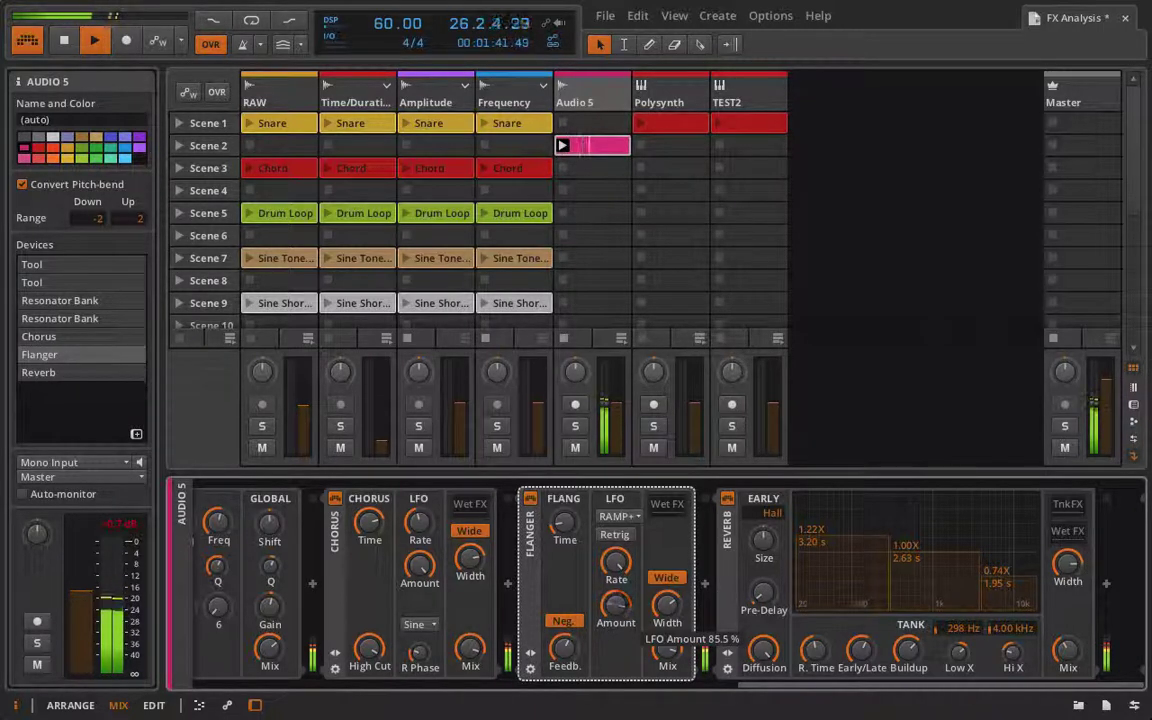
- Add a Delay-2 between the Flanger and the Reverb, and set the Flanger's LFO to TRI with an Amount of about 91%
{"action": "left_click", "coordinate": [705, 583]}
{"action": "double_click", "coordinate": [783, 540]}
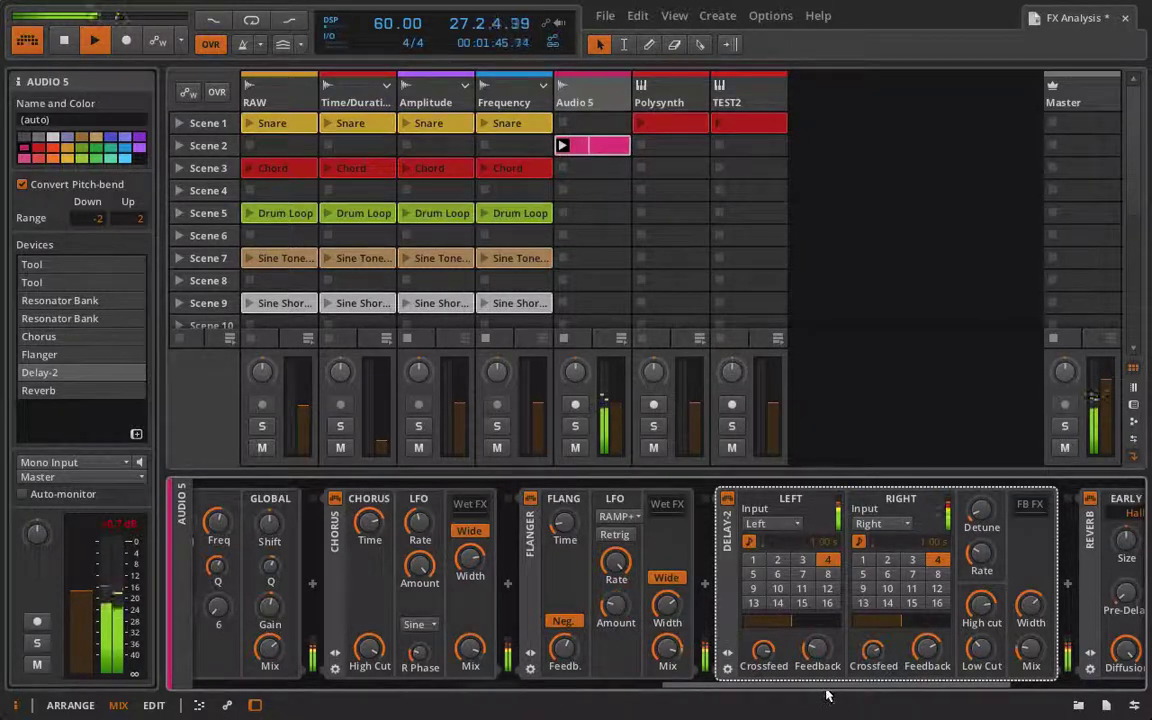
{"action": "left_click_drag", "start_coordinate": [826, 690], "coordinate": [901, 690]}
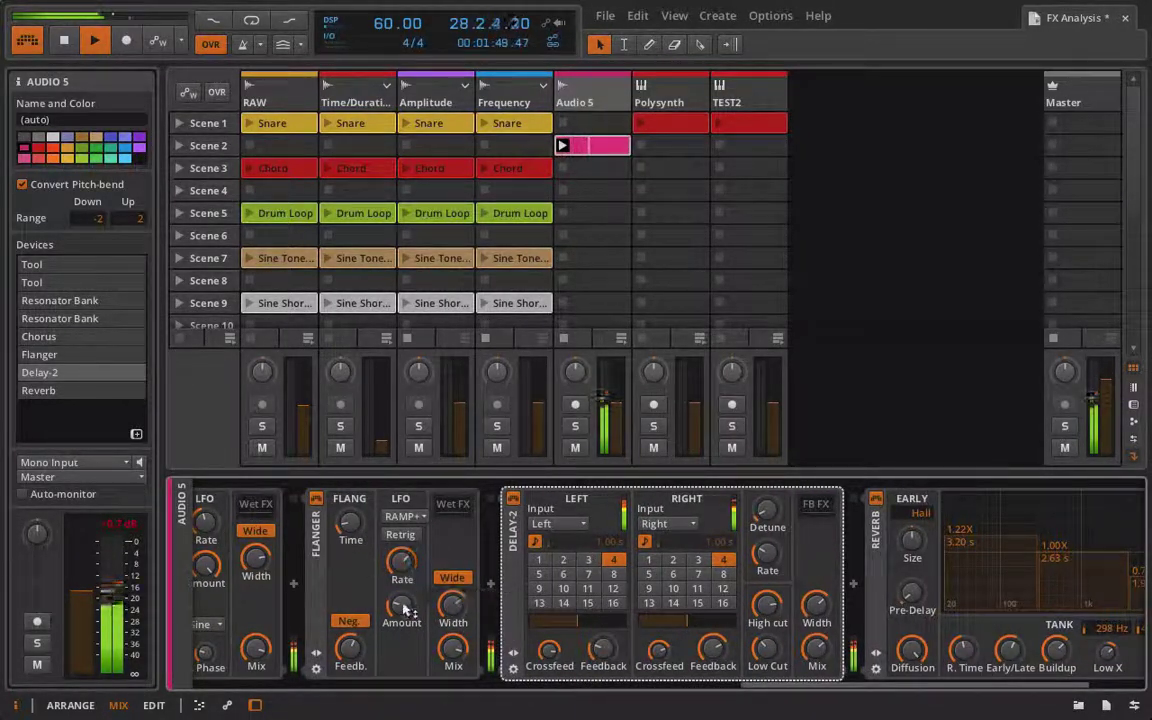
{"action": "left_click", "coordinate": [404, 516]}
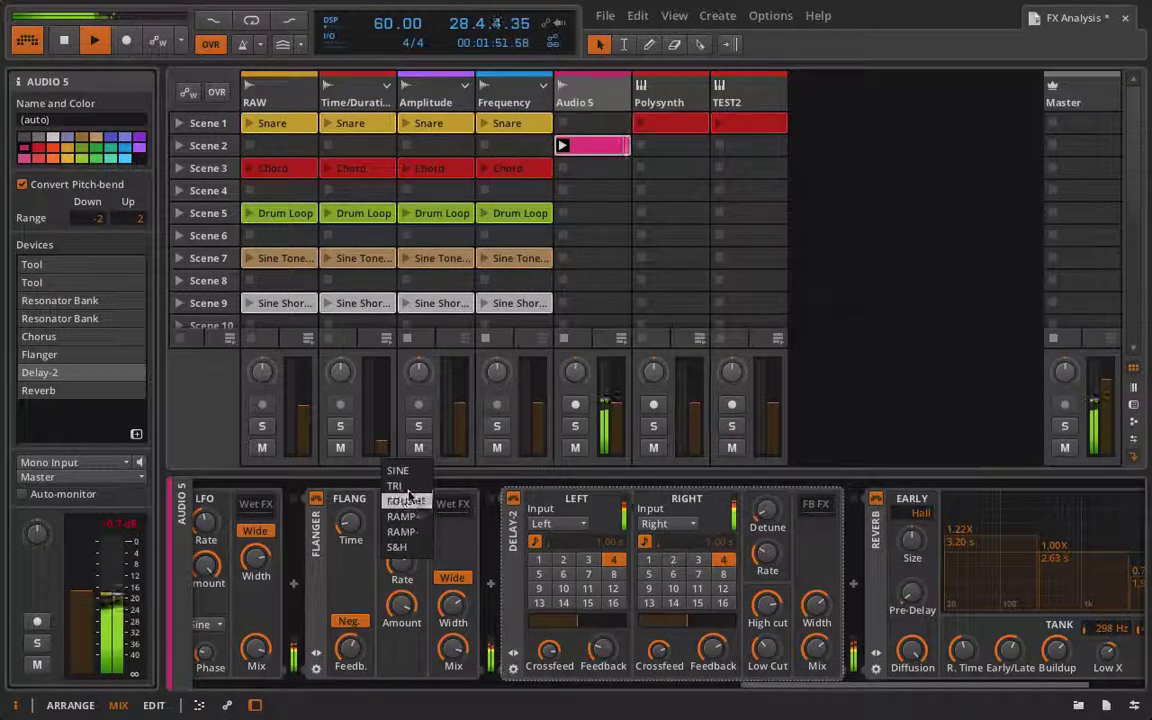
{"action": "left_click", "coordinate": [396, 486]}
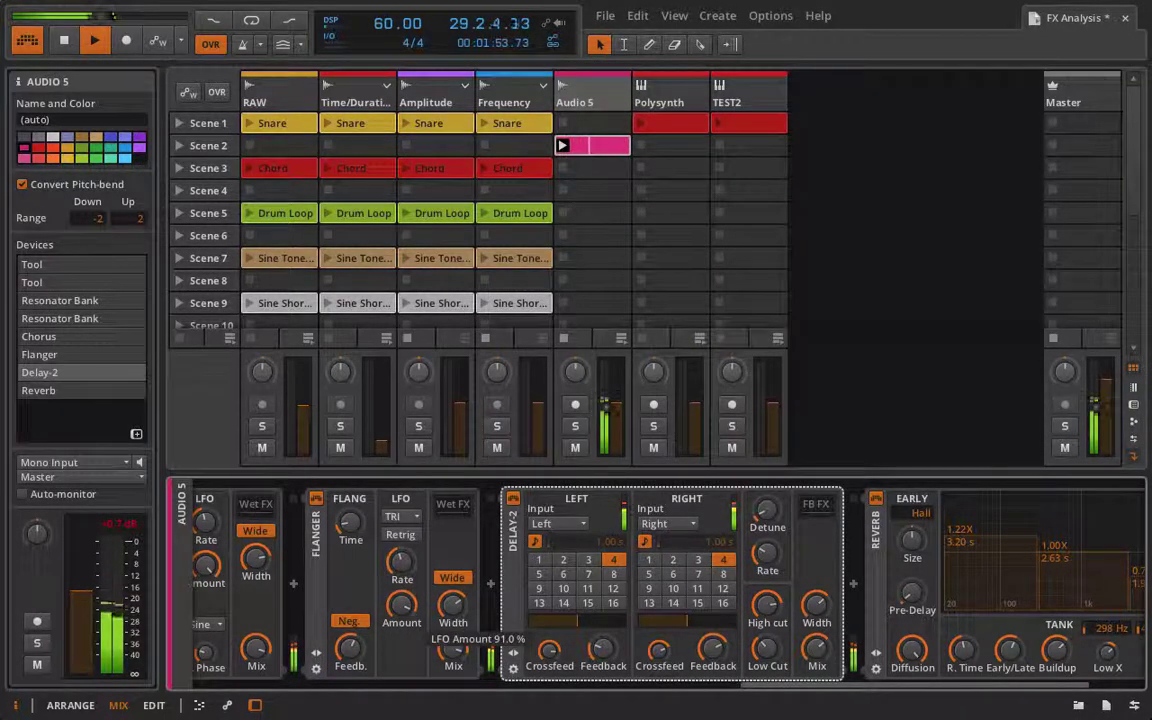
- Raise the gain of resonator 5 in the second Resonator Bank and adjust its Q
{"action": "scroll", "coordinate": [455, 565], "scroll_direction": "up", "scroll_amount": 5}
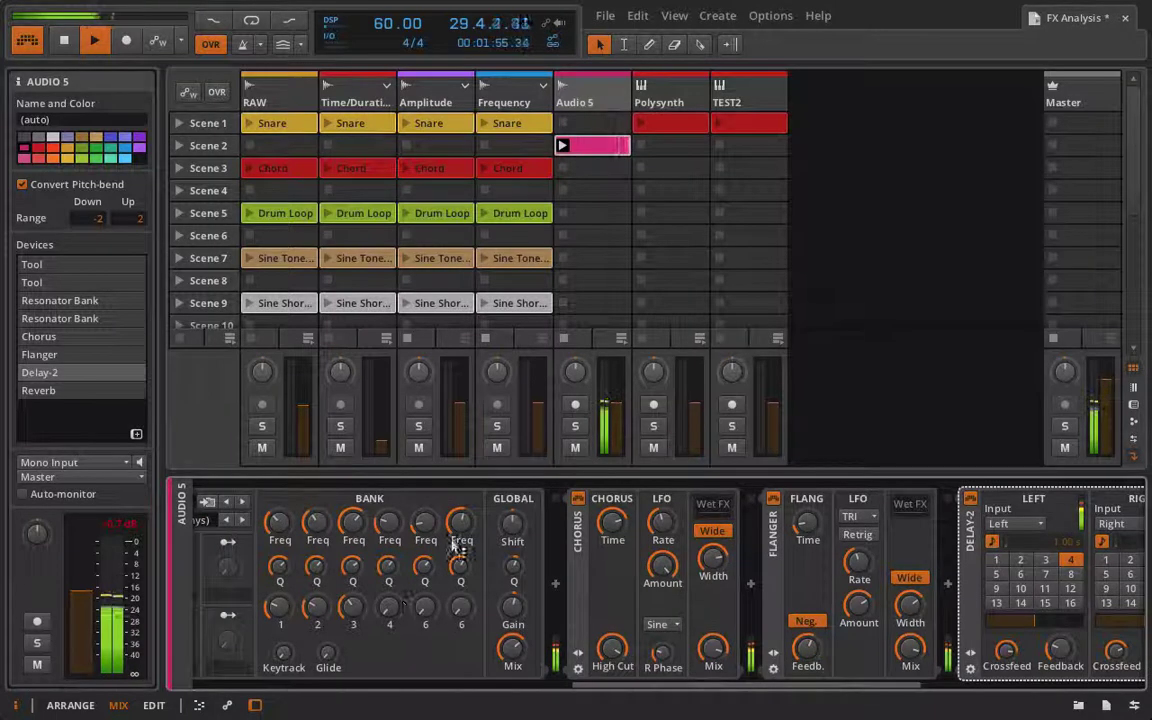
{"action": "scroll", "coordinate": [445, 585], "scroll_direction": "up", "scroll_amount": 1}
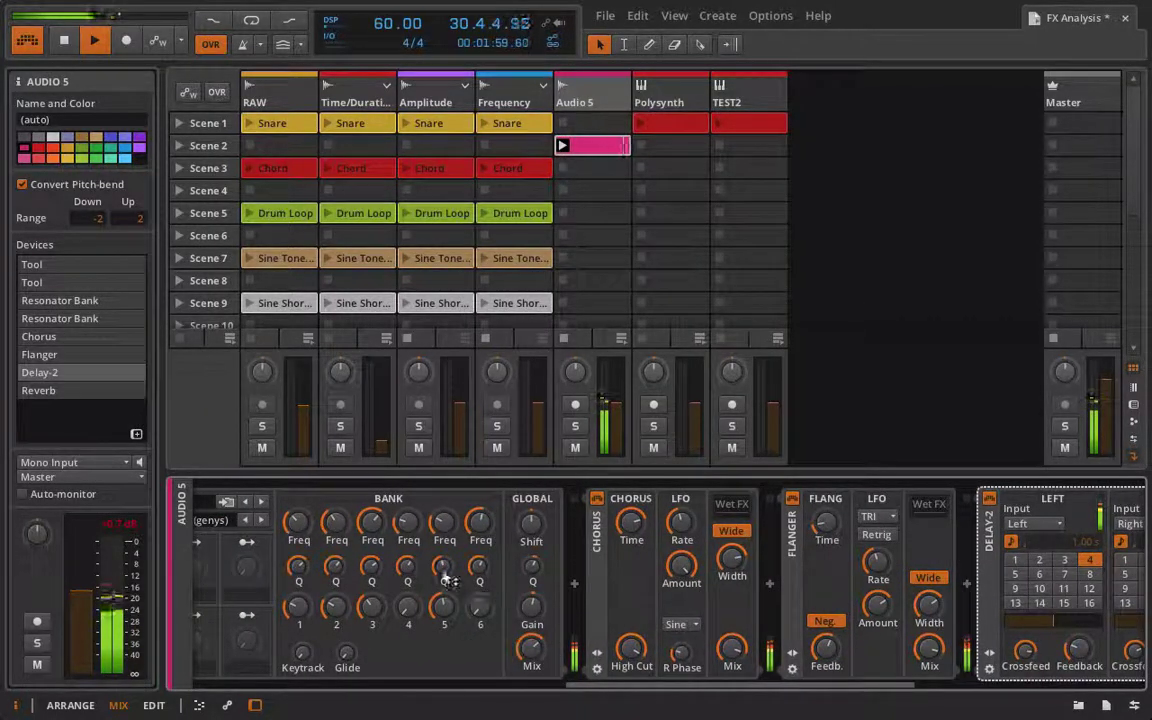
{"action": "left_click_drag", "start_coordinate": [444, 604], "coordinate": [444, 585]}
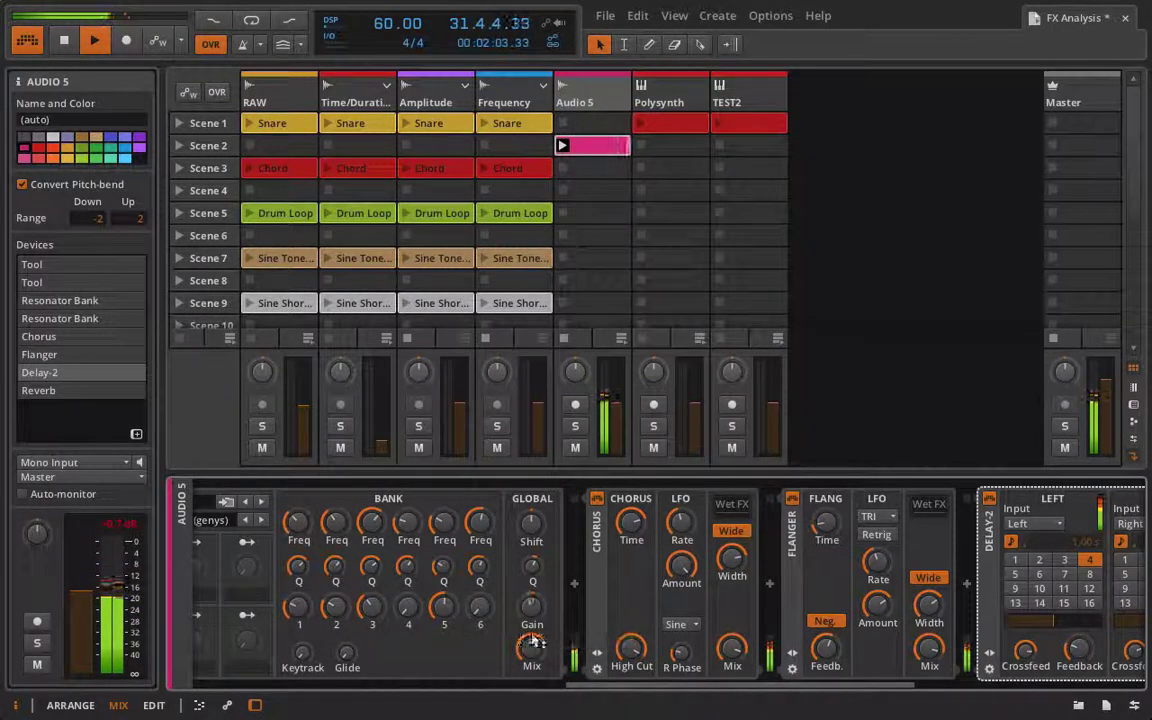
- Stop playback and examine the device chain from the Delay-2 back to the first Resonator Bank
{"action": "key", "text": "space"}
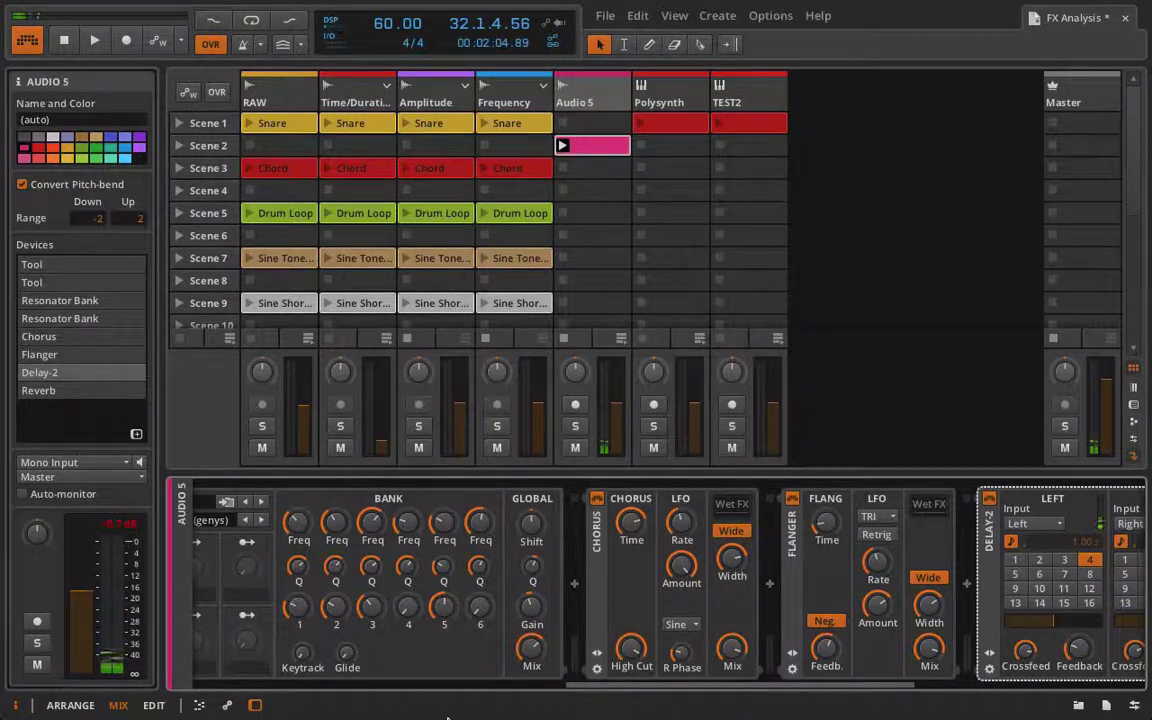
{"action": "scroll", "coordinate": [682, 607], "scroll_direction": "down", "scroll_amount": 3}
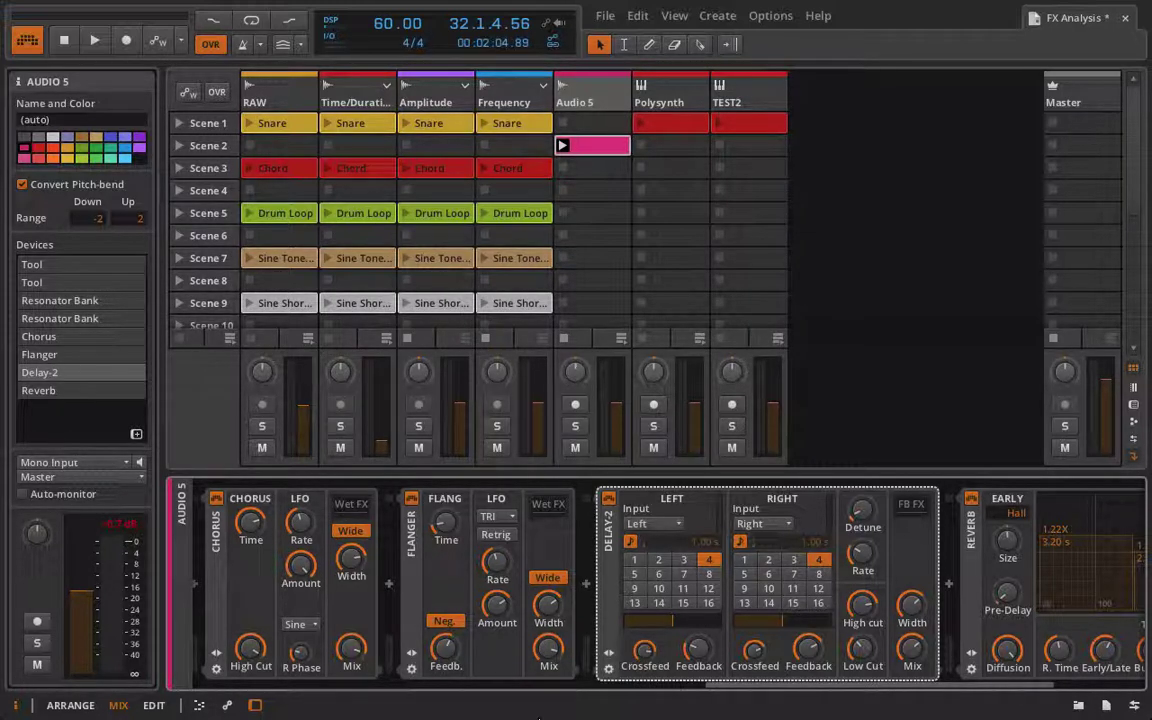
{"action": "scroll", "coordinate": [550, 575], "scroll_direction": "left", "scroll_amount": 6}
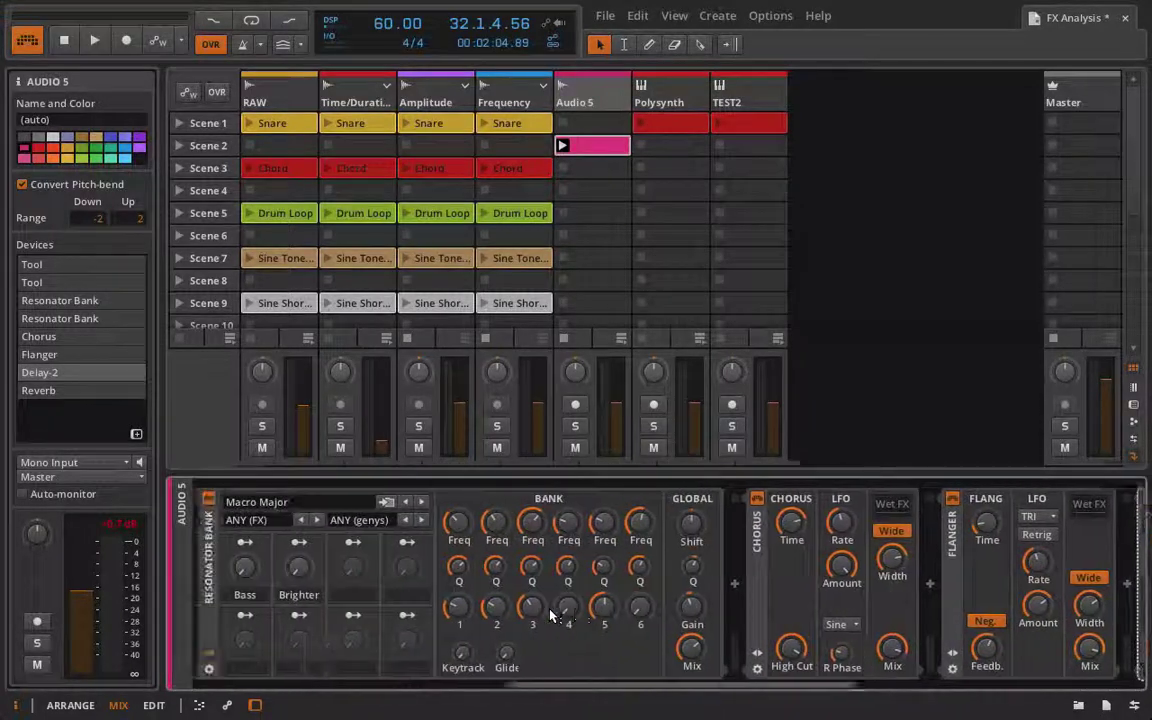
{"action": "scroll", "coordinate": [553, 615], "scroll_direction": "left", "scroll_amount": 5}
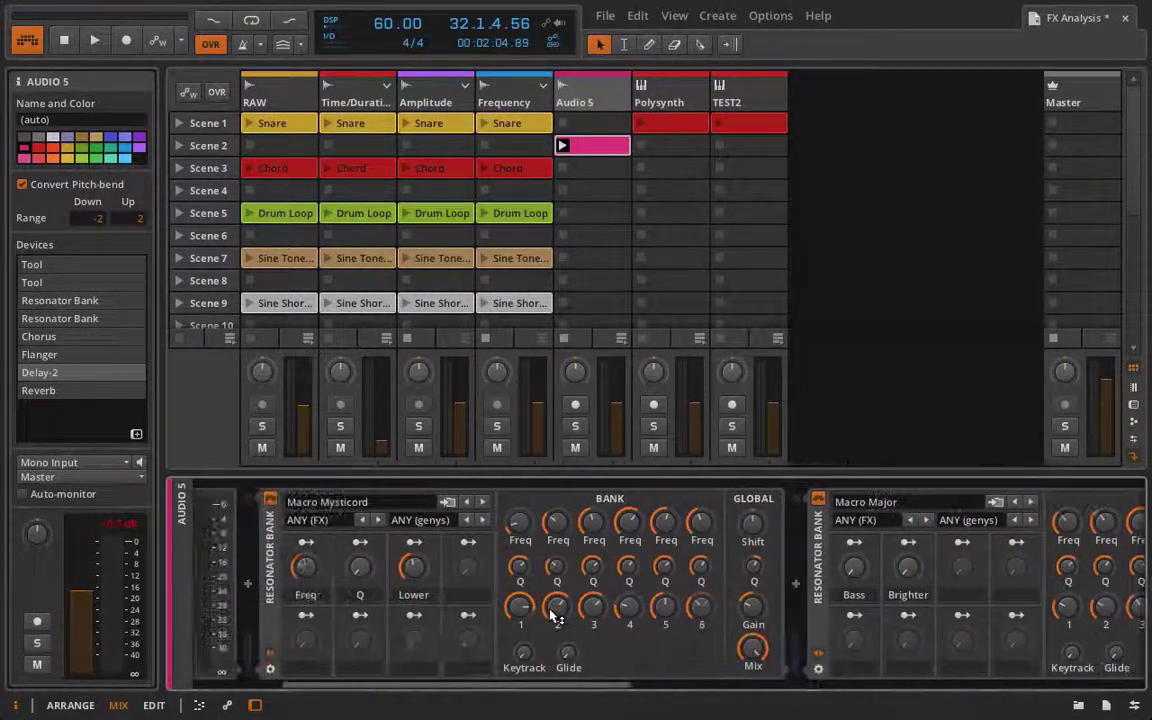